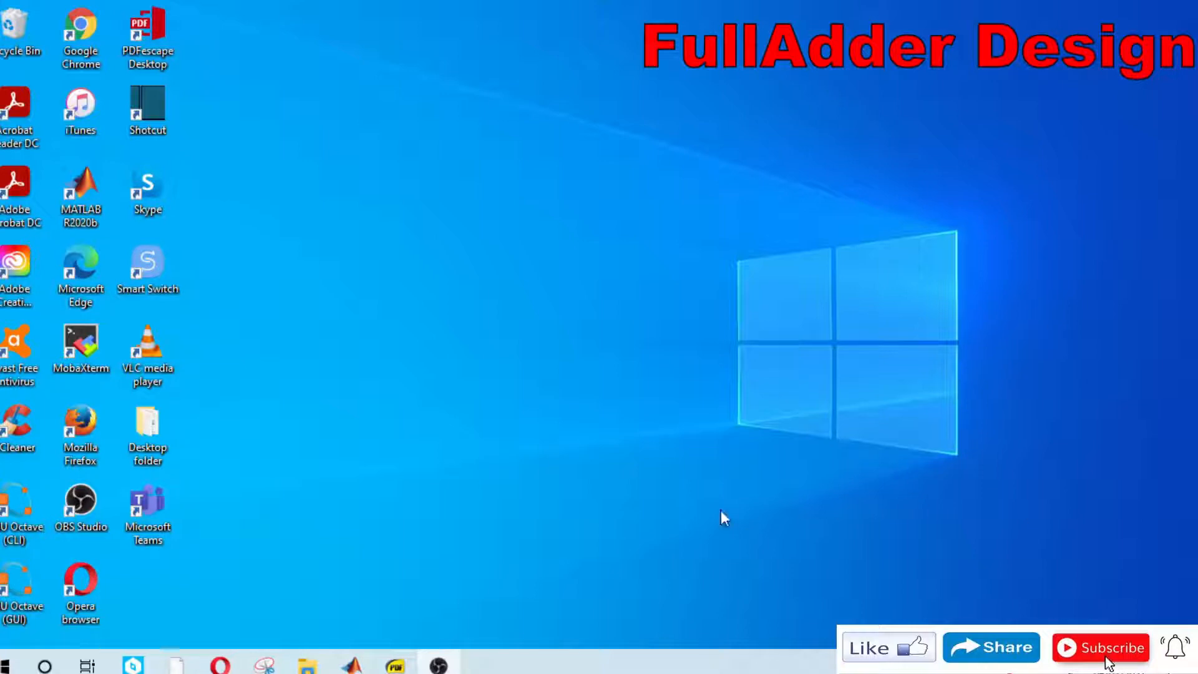
Step: Switch to MATLAB, start Simulink and create a new blank model
{"action": "mouse_move", "coordinate": [353, 665]}
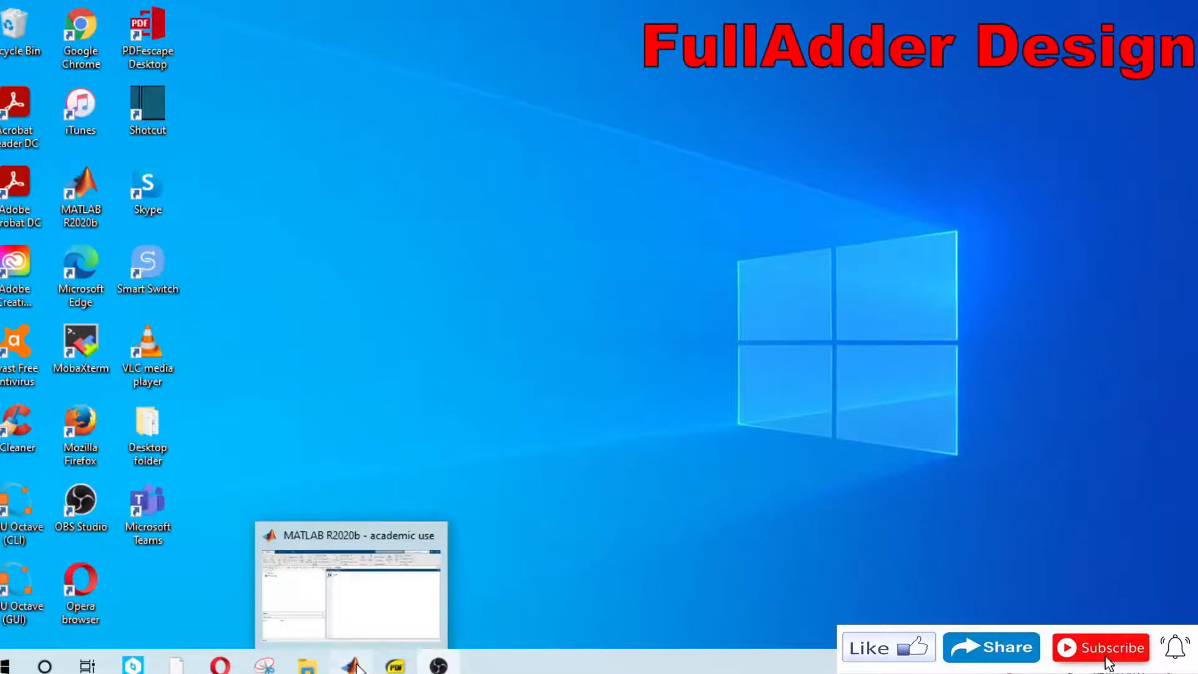
{"action": "left_click", "coordinate": [375, 593]}
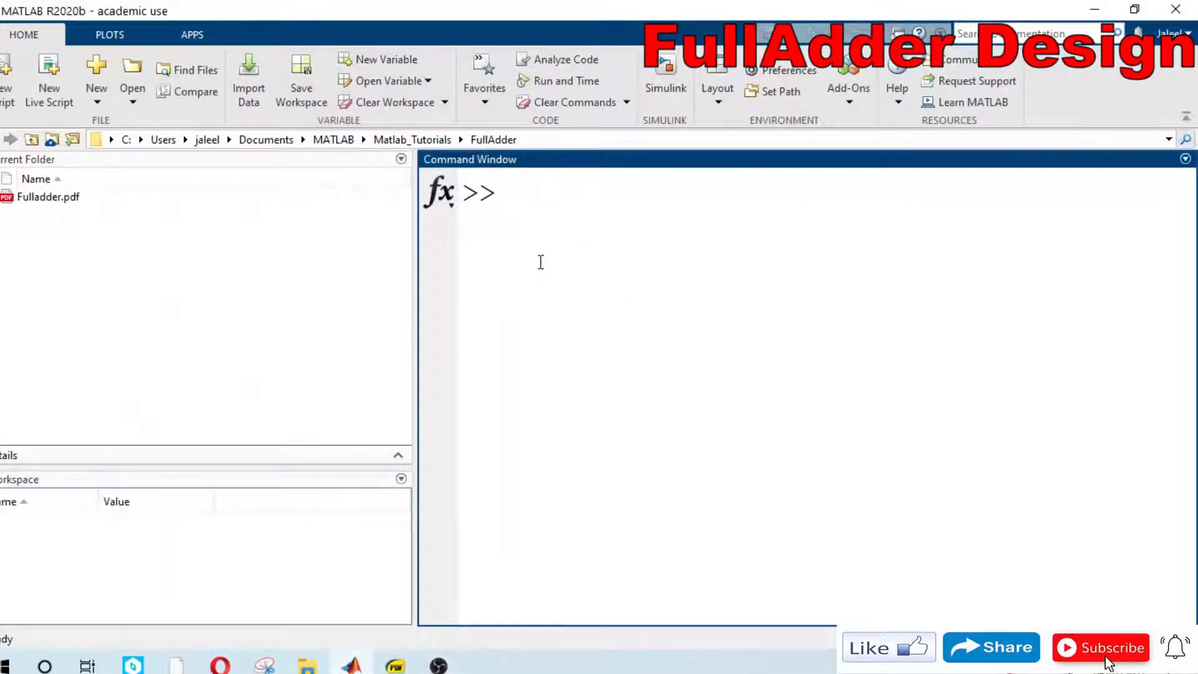
{"action": "left_click", "coordinate": [672, 88]}
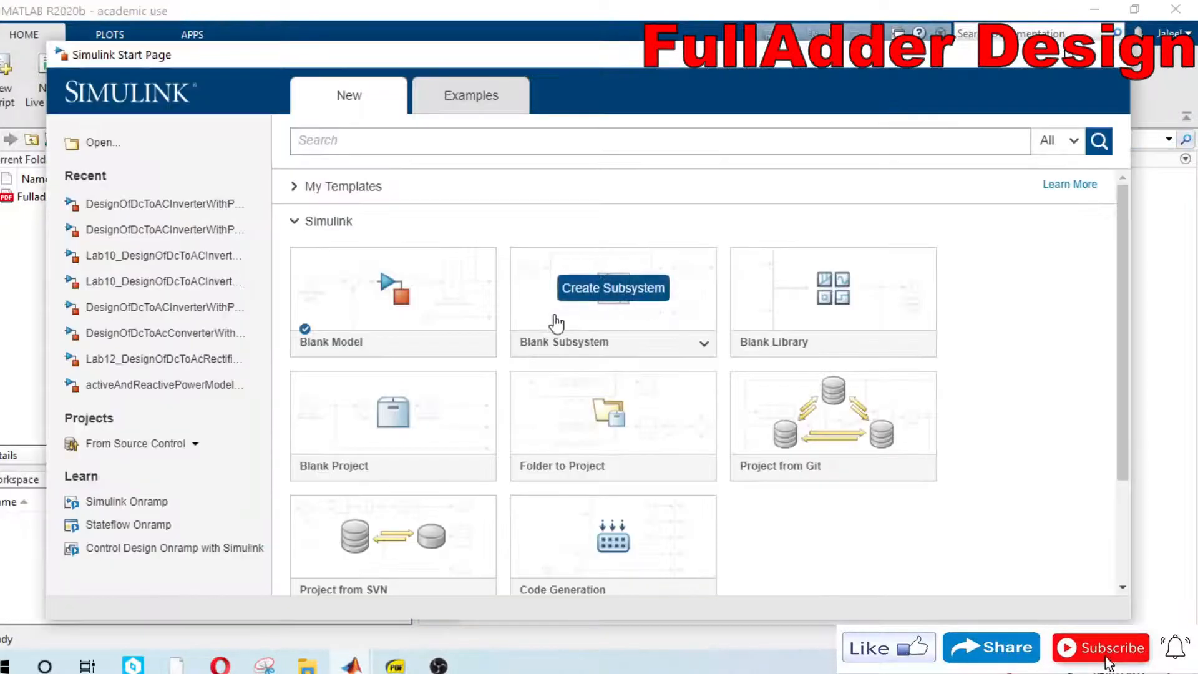
{"action": "left_click", "coordinate": [341, 315]}
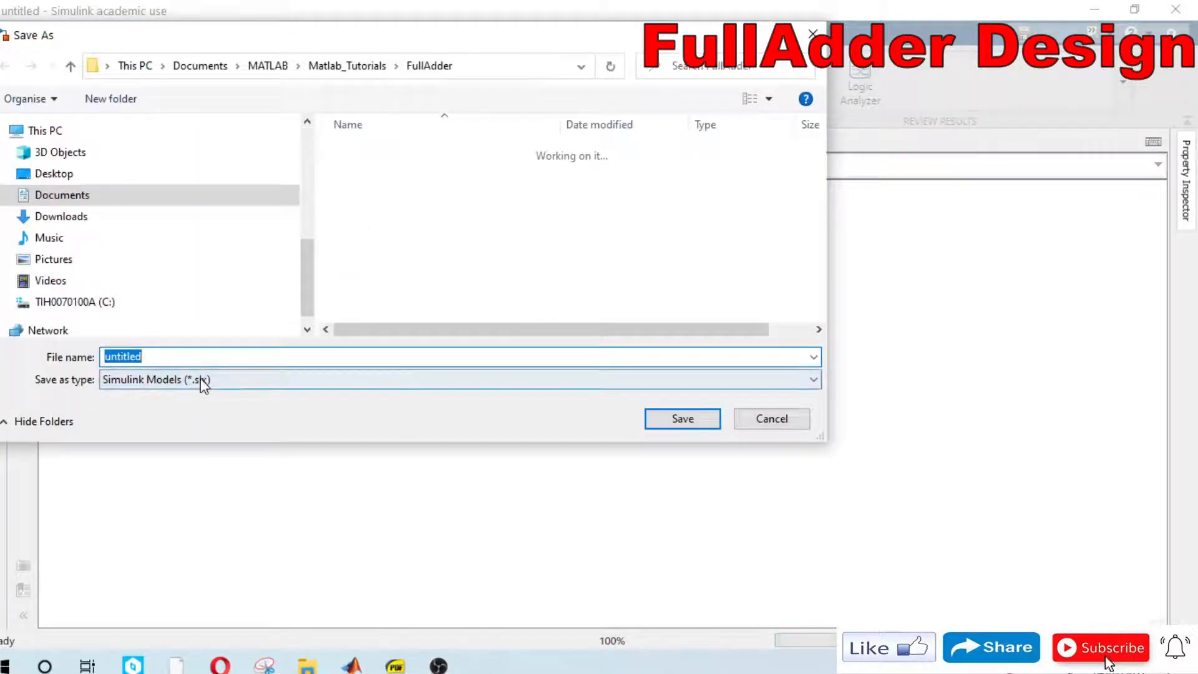
Step: Save the new model as FullAdder in the FullAdder folder
{"action": "type", "text": "Full"}
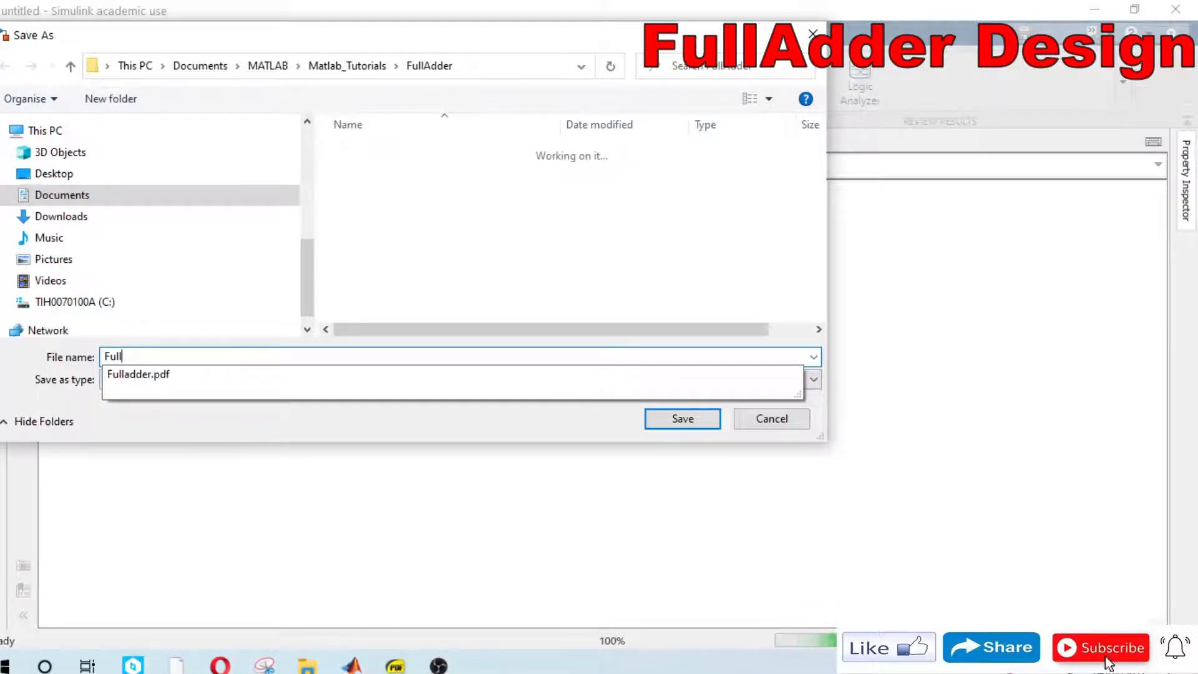
{"action": "type", "text": "Adder"}
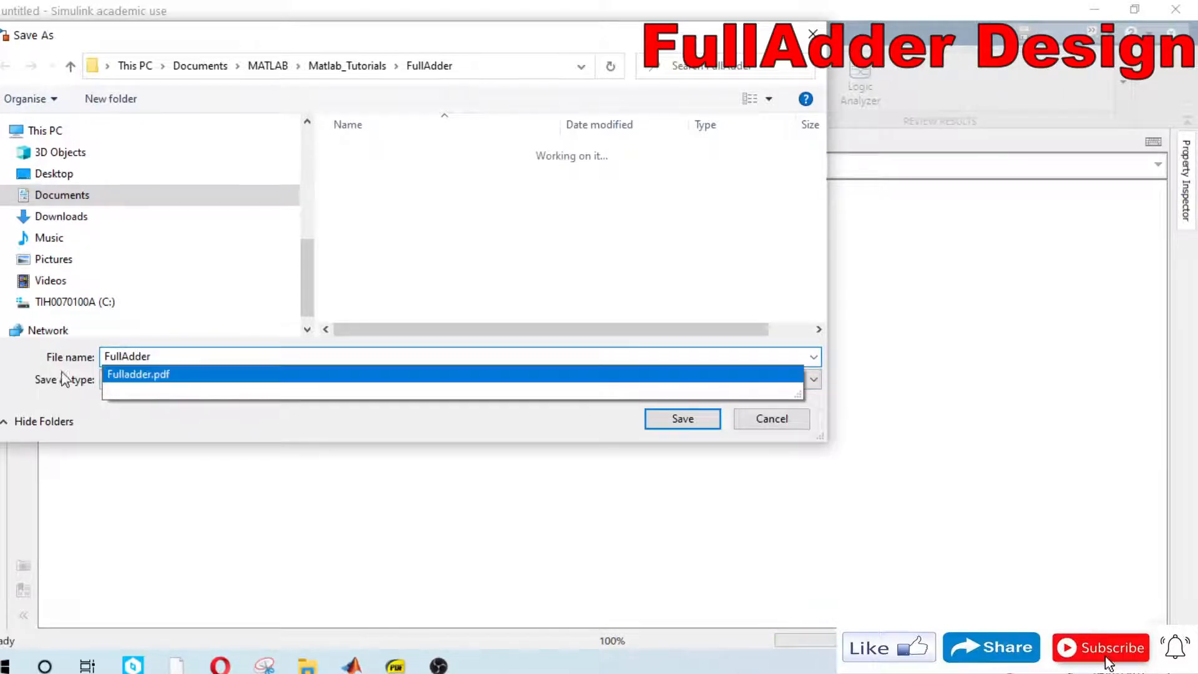
{"action": "left_click", "coordinate": [658, 420]}
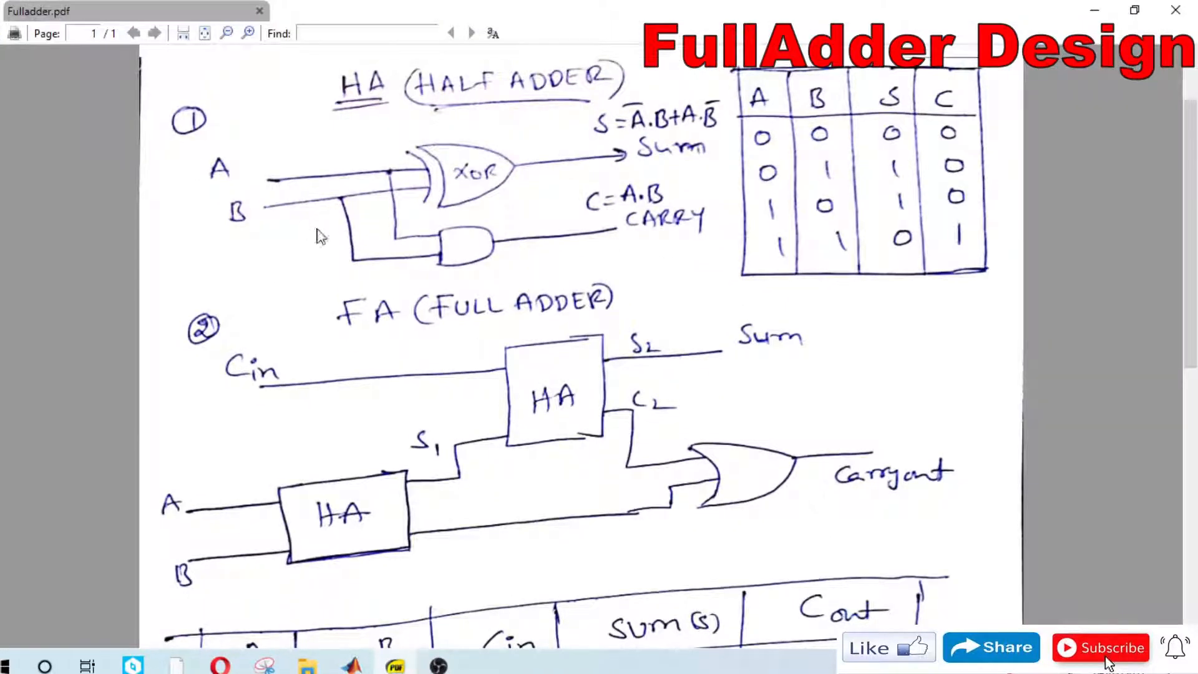
Step: Examine the half adder and full adder circuits and truth tables in Fulladder.pdf, and return to the Simulink model
{"action": "scroll", "coordinate": [371, 250], "scroll_direction": "up", "scroll_amount": 3}
{"action": "scroll", "coordinate": [412, 278], "scroll_direction": "down", "scroll_amount": 3}
{"action": "scroll", "coordinate": [646, 252], "scroll_direction": "down", "scroll_amount": 3}
{"action": "scroll", "coordinate": [647, 256], "scroll_direction": "up", "scroll_amount": 4}
{"action": "scroll", "coordinate": [646, 275], "scroll_direction": "down", "scroll_amount": 12}
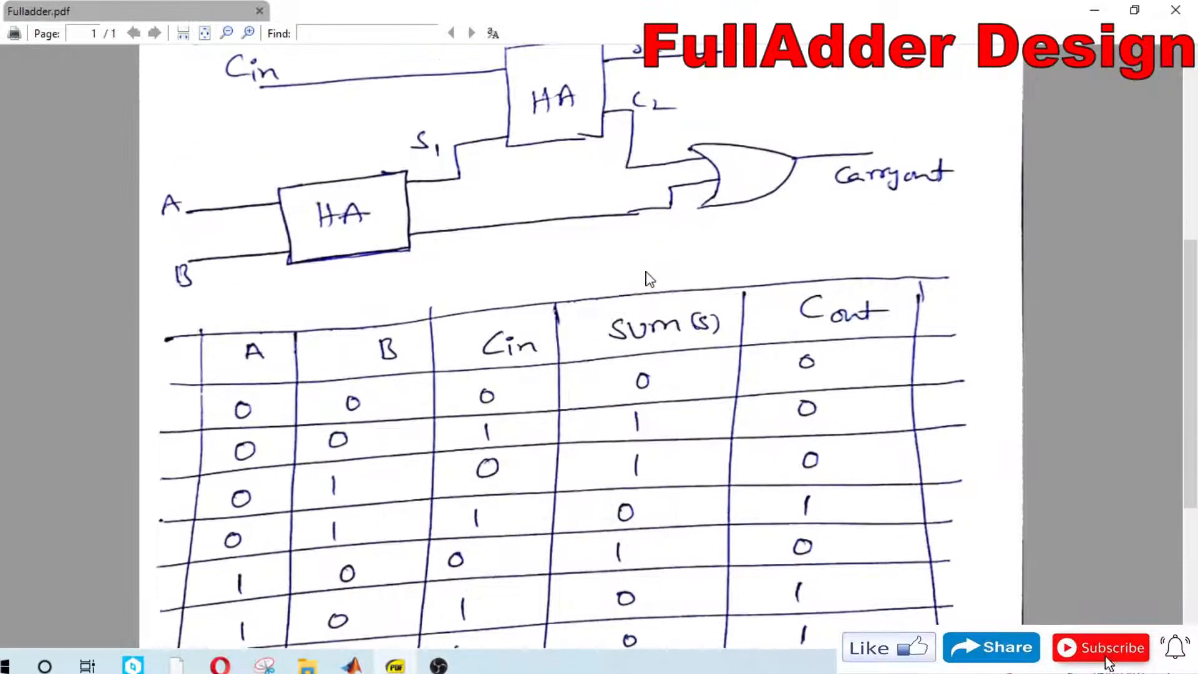
{"action": "scroll", "coordinate": [647, 279], "scroll_direction": "down", "scroll_amount": 2}
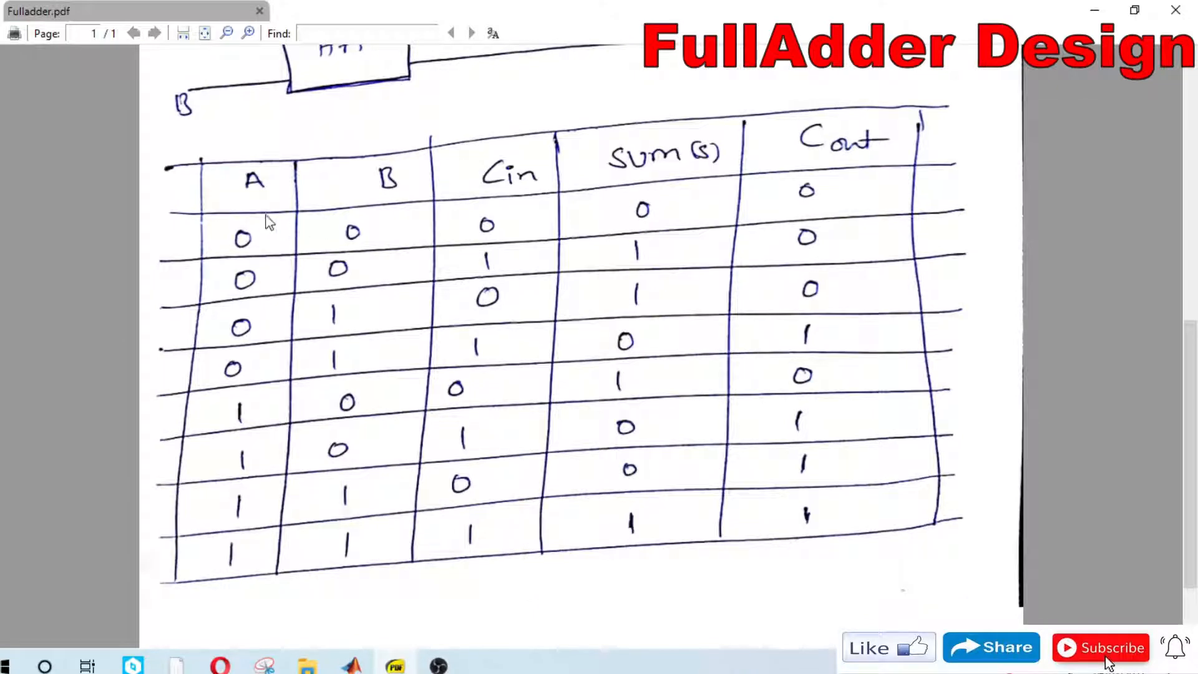
{"action": "scroll", "coordinate": [243, 201], "scroll_direction": "up", "scroll_amount": 1}
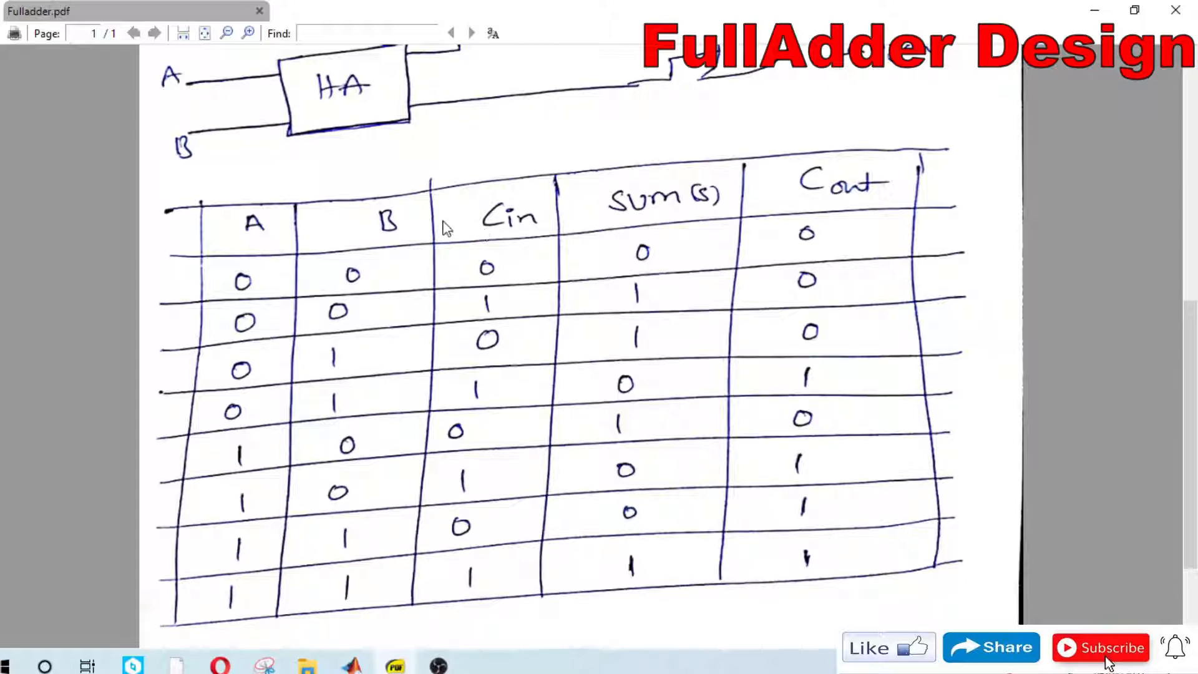
{"action": "scroll", "coordinate": [439, 238], "scroll_direction": "up", "scroll_amount": 2}
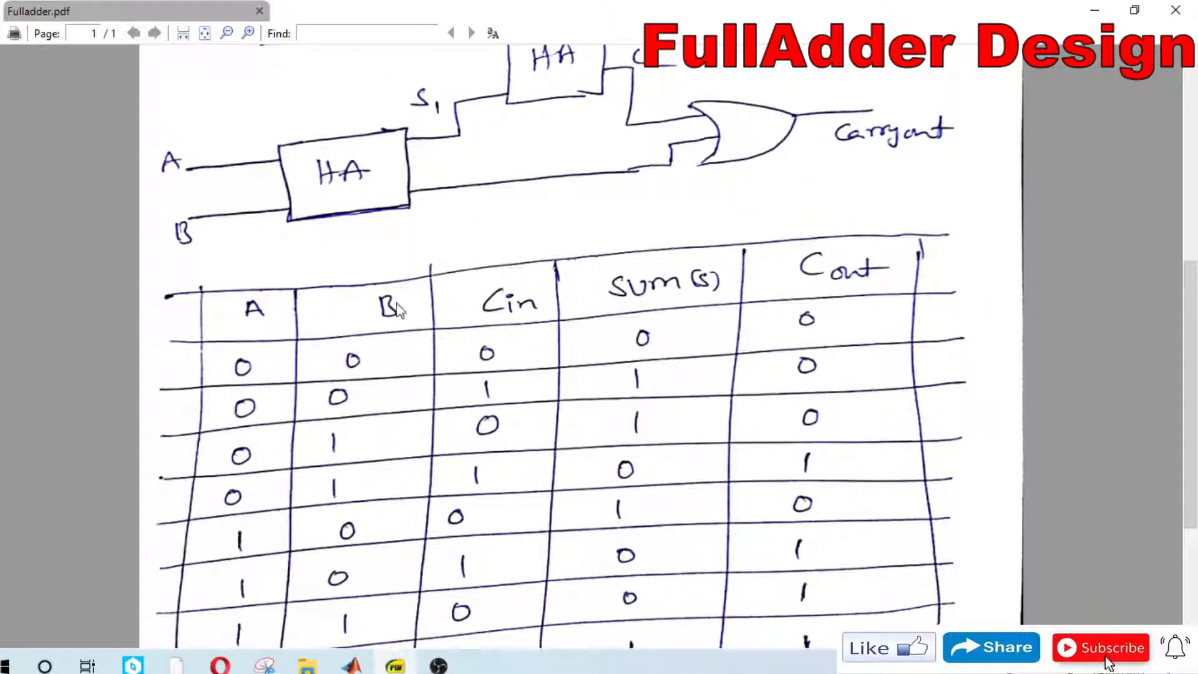
{"action": "scroll", "coordinate": [743, 308], "scroll_direction": "down", "scroll_amount": 3}
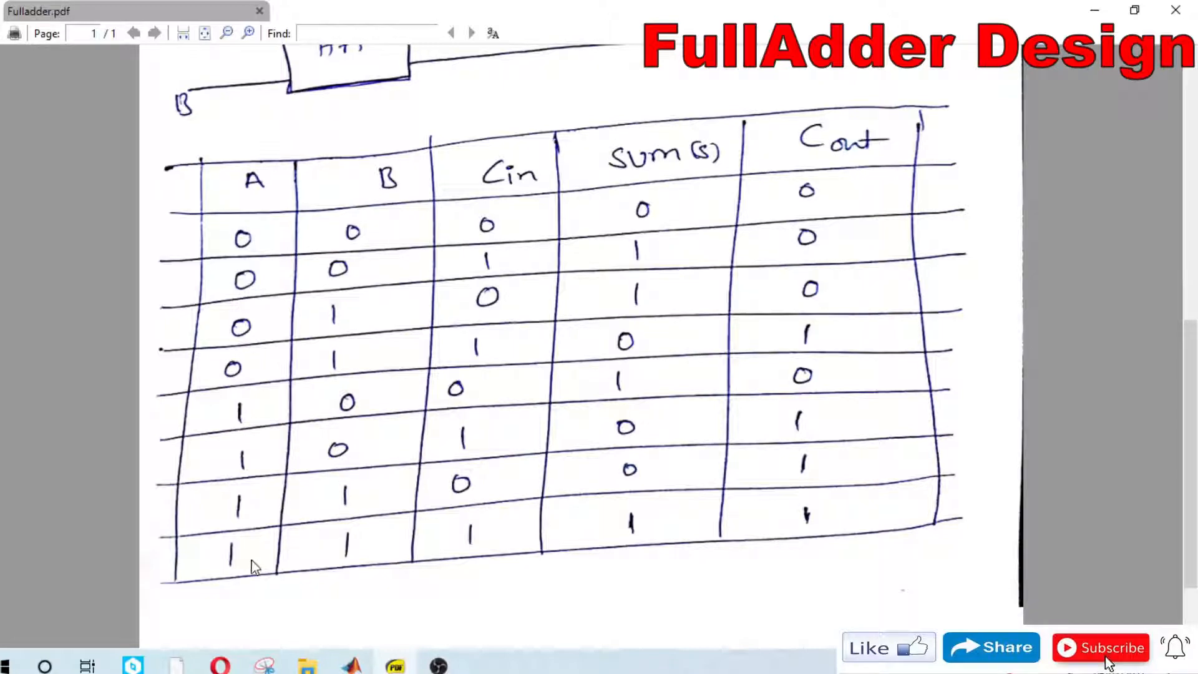
{"action": "scroll", "coordinate": [551, 448], "scroll_direction": "up", "scroll_amount": 10}
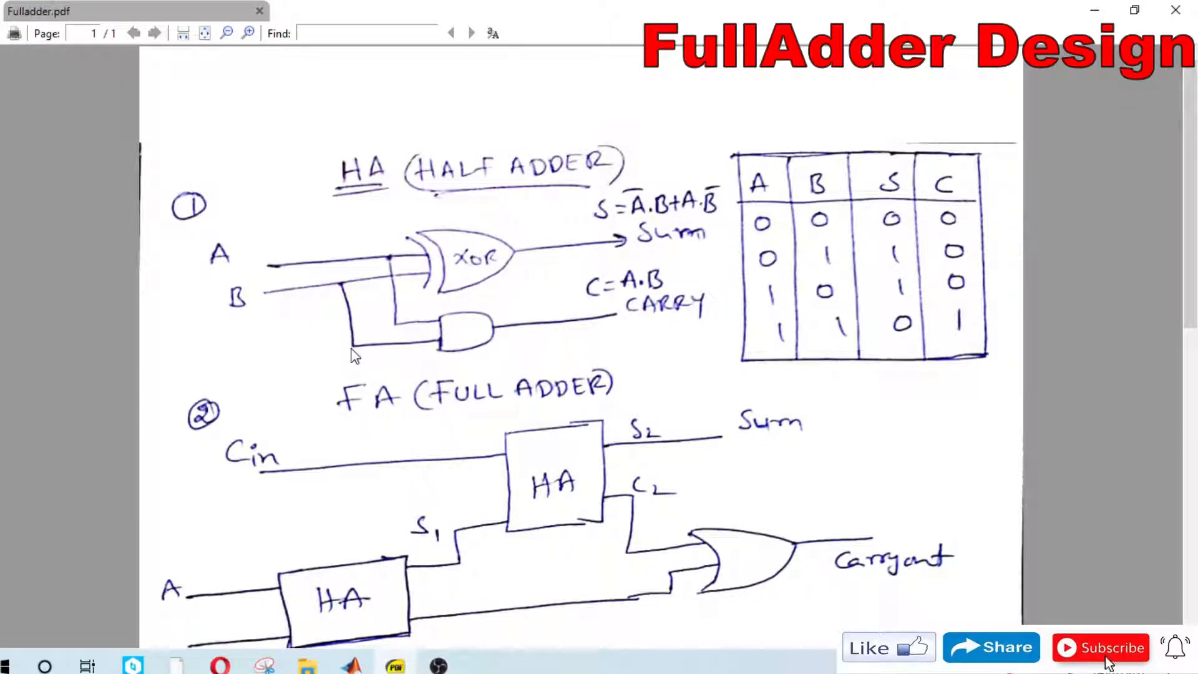
{"action": "scroll", "coordinate": [357, 319], "scroll_direction": "down", "scroll_amount": 1}
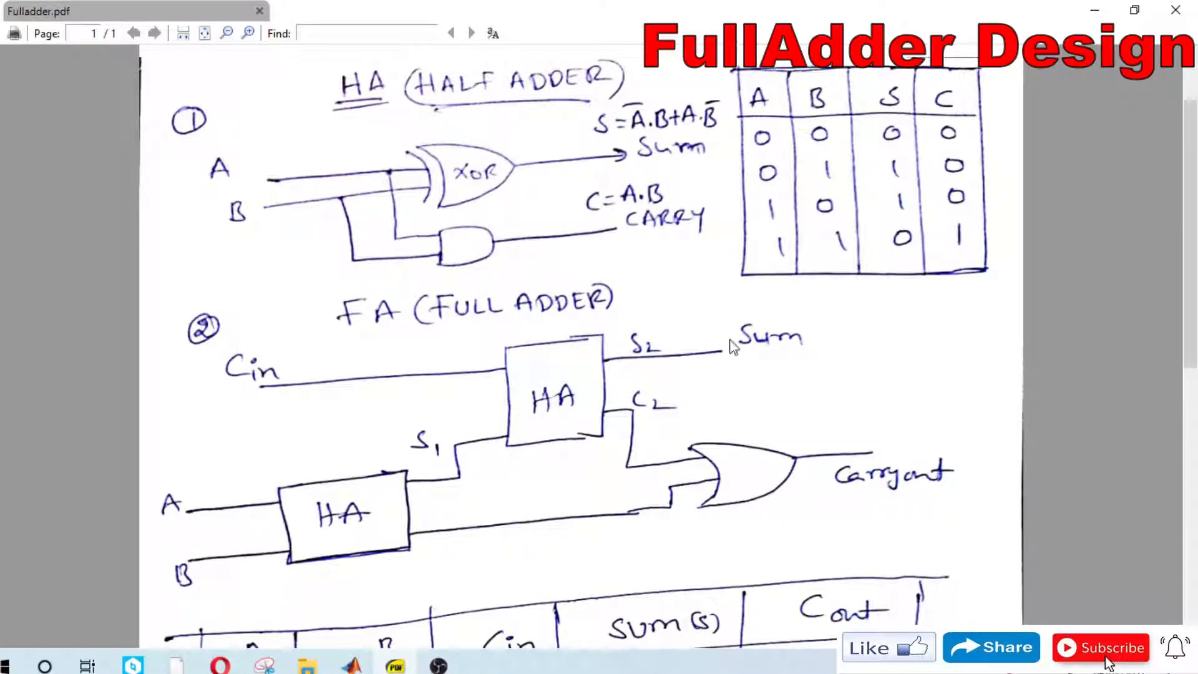
{"action": "left_click", "coordinate": [1092, 10]}
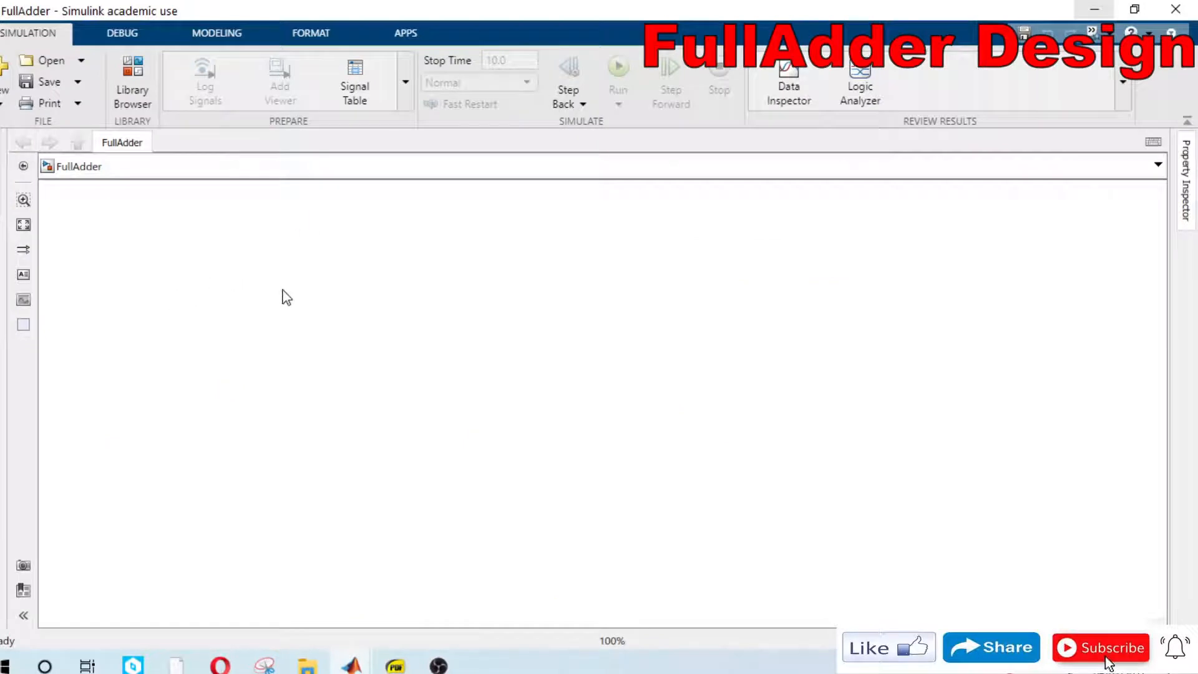
Step: Open the Simulink Library Browser and arrange its window so part of the model canvas stays uncovered
{"action": "double_click", "coordinate": [324, 337]}
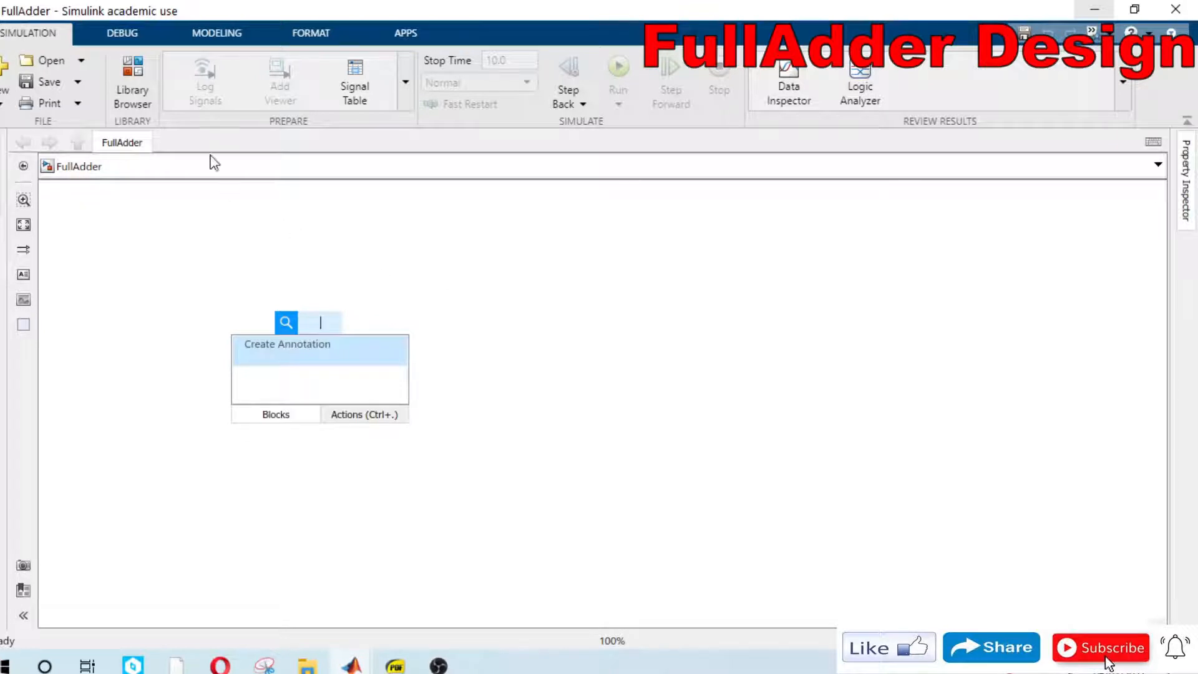
{"action": "left_click", "coordinate": [136, 102]}
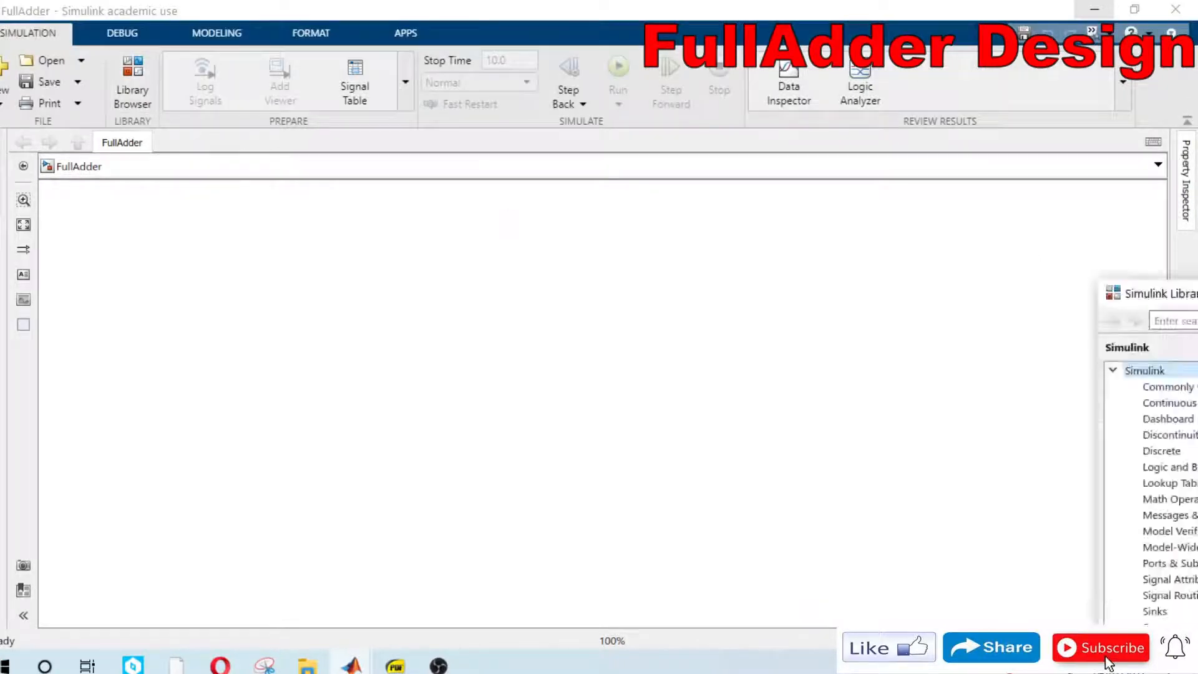
{"action": "left_click_drag", "start_coordinate": [634, 241], "coordinate": [556, 200]}
{"action": "double_click", "coordinate": [555, 200]}
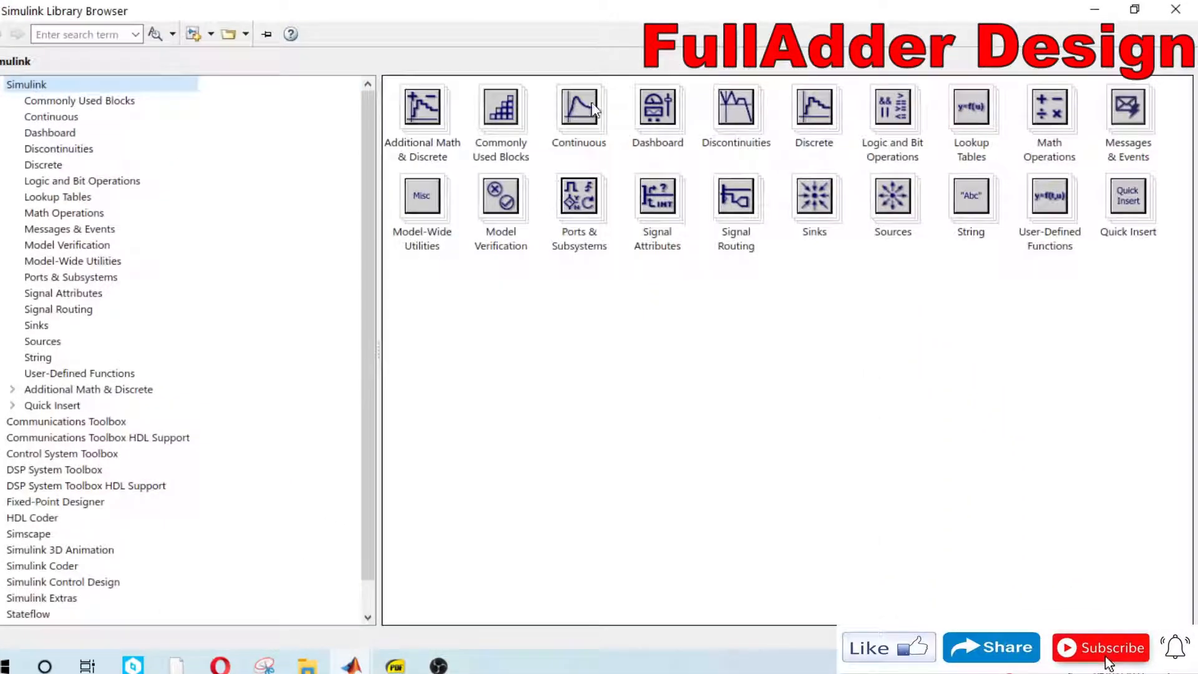
{"action": "left_click", "coordinate": [1134, 9]}
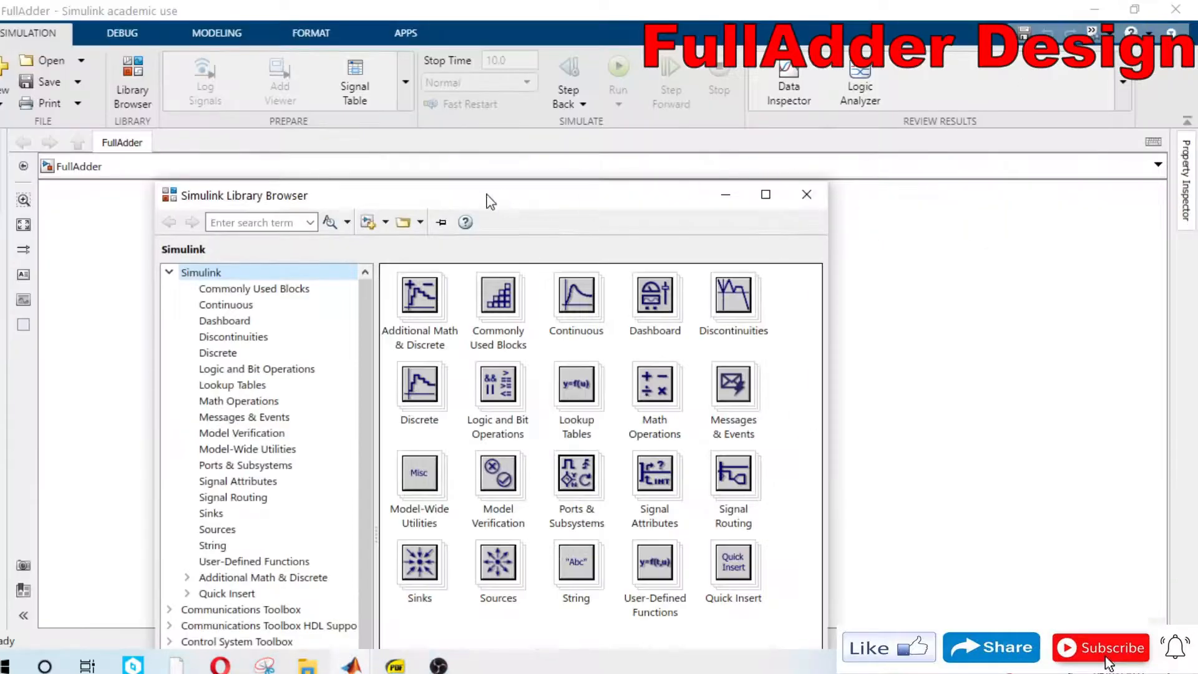
{"action": "left_click_drag", "start_coordinate": [491, 201], "coordinate": [322, 117]}
Step: Add a Logical Operator block from the Logic and Bit Operations library and position it left of the canvas centre
{"action": "left_click", "coordinate": [90, 207]}
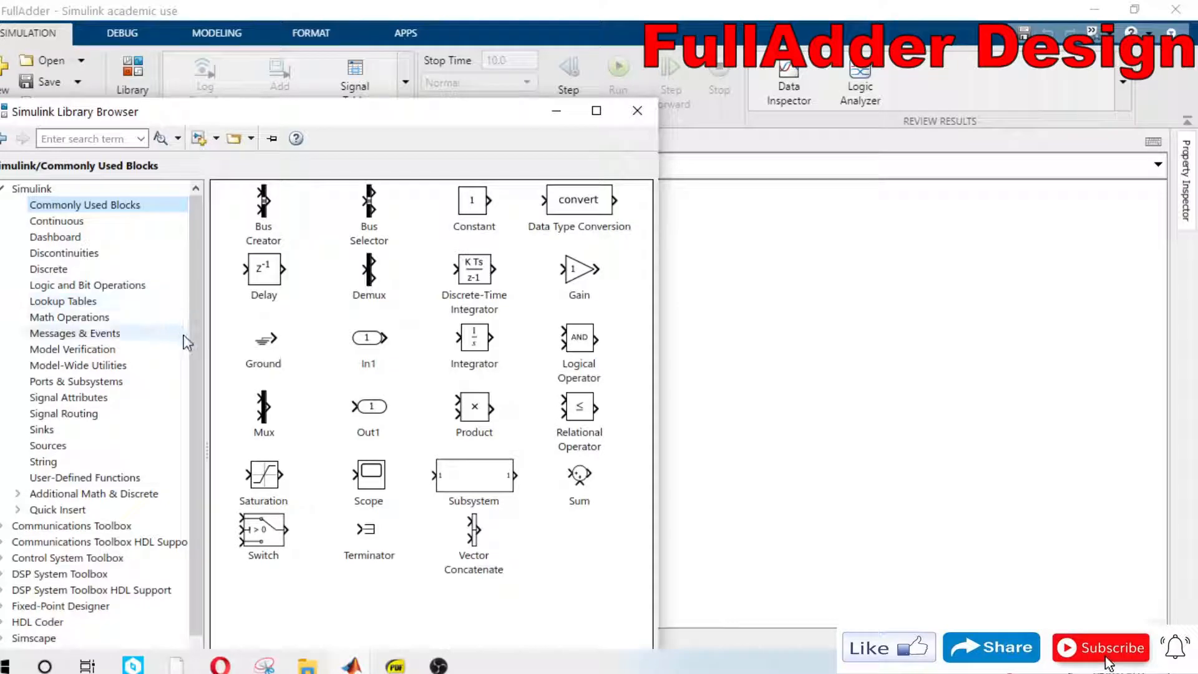
{"action": "left_click", "coordinate": [70, 222]}
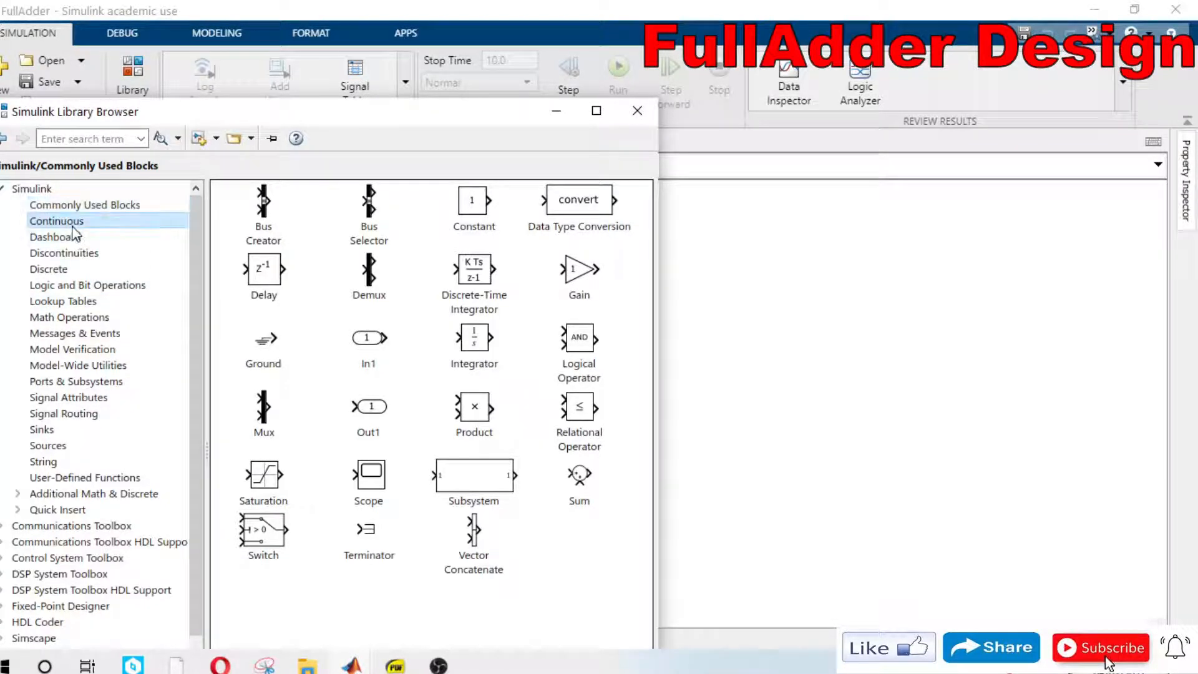
{"action": "left_click", "coordinate": [92, 286]}
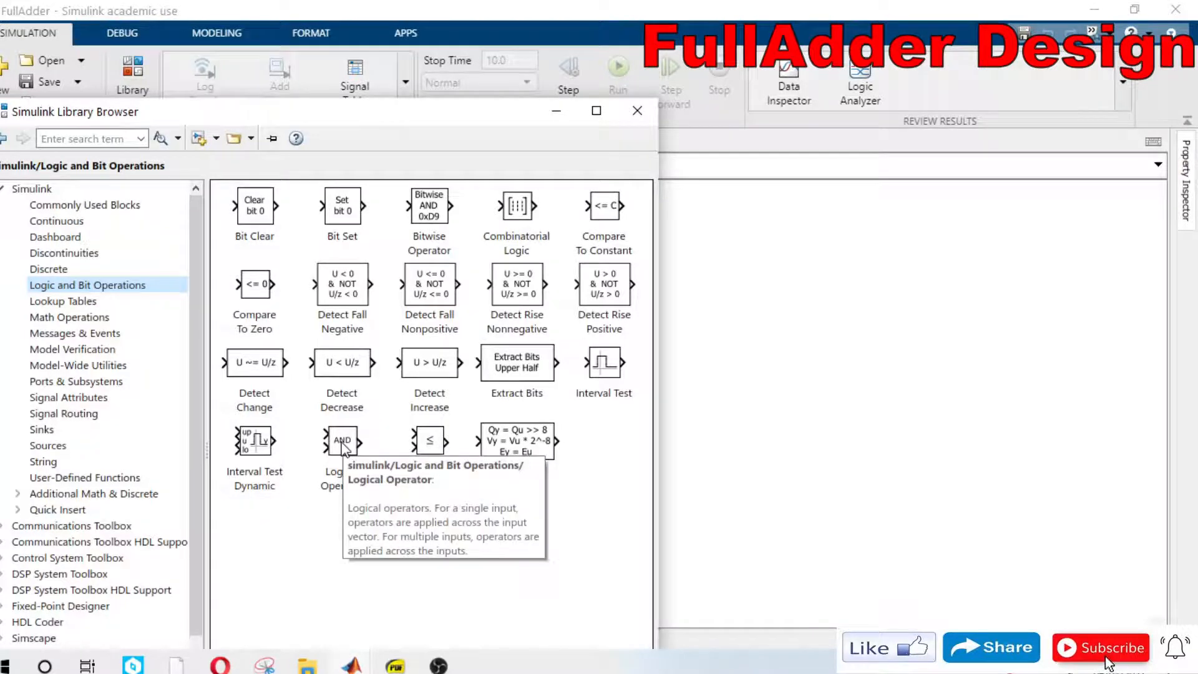
{"action": "left_click_drag", "start_coordinate": [343, 448], "coordinate": [759, 396]}
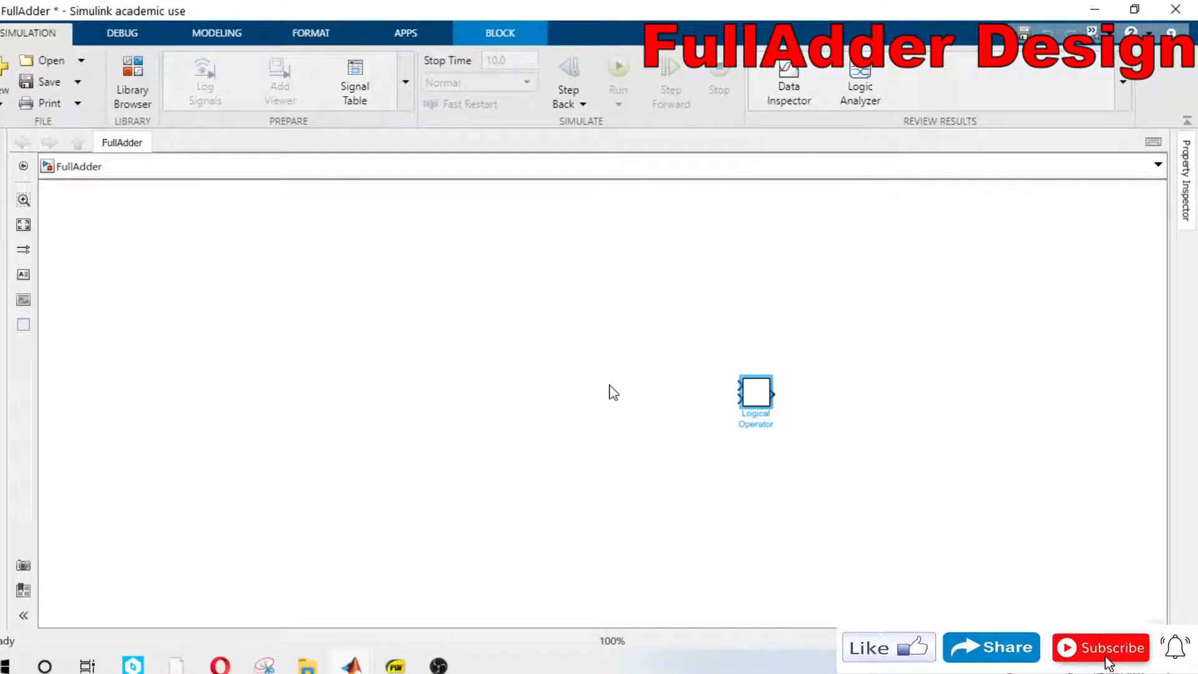
{"action": "left_click", "coordinate": [575, 391]}
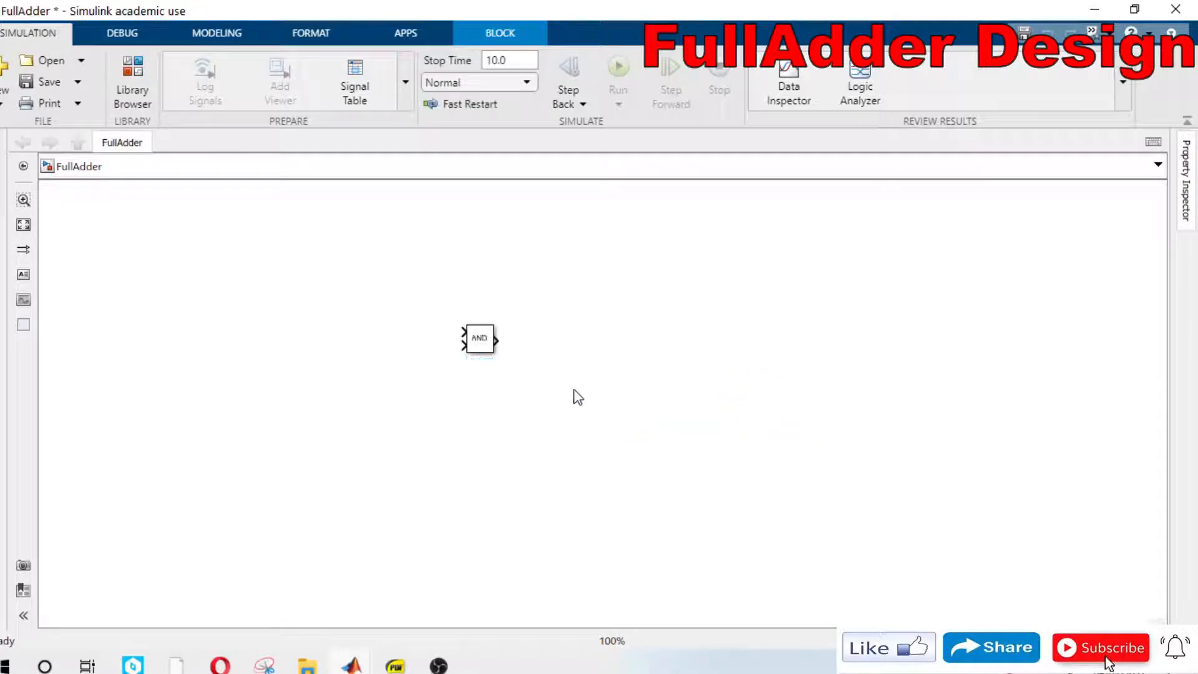
{"action": "left_click", "coordinate": [491, 353]}
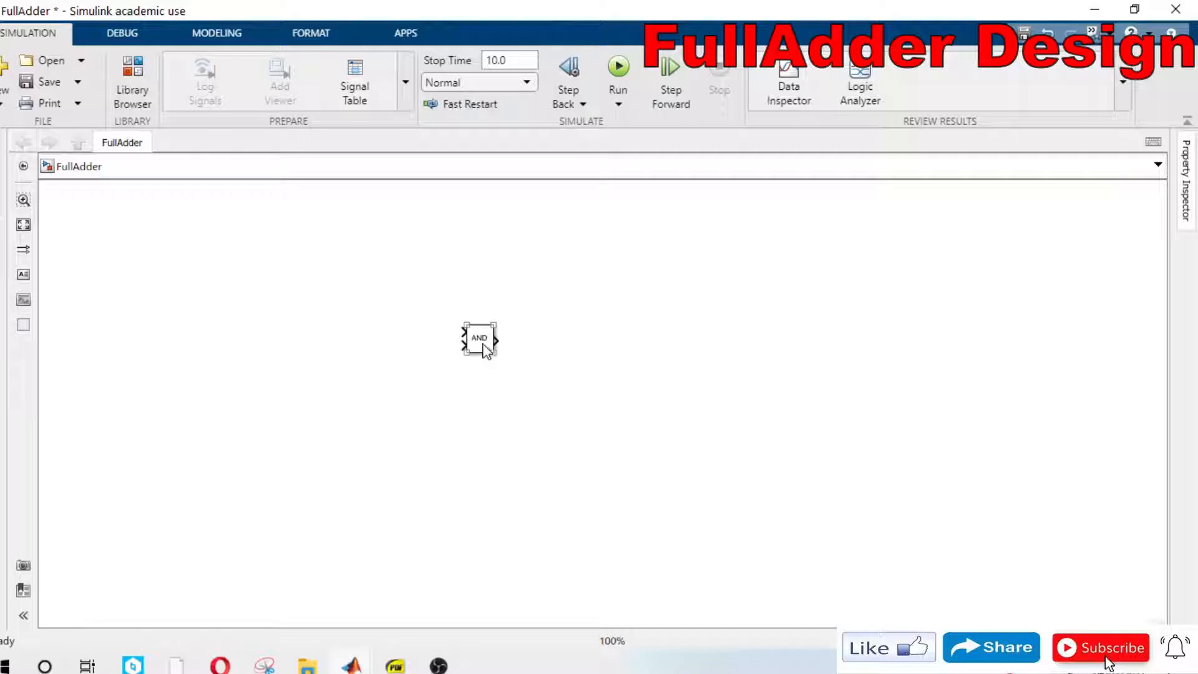
{"action": "left_click_drag", "start_coordinate": [486, 351], "coordinate": [476, 421]}
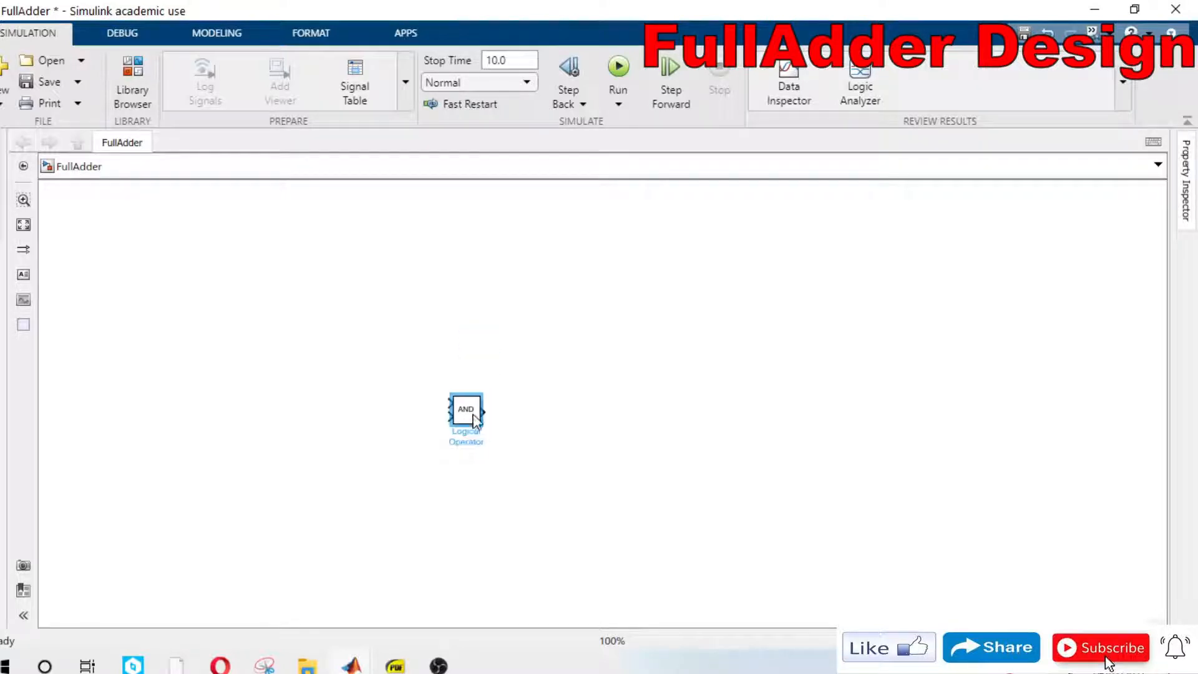
Step: Turn on the permanent display of the AND block's name
{"action": "right_click", "coordinate": [477, 421]}
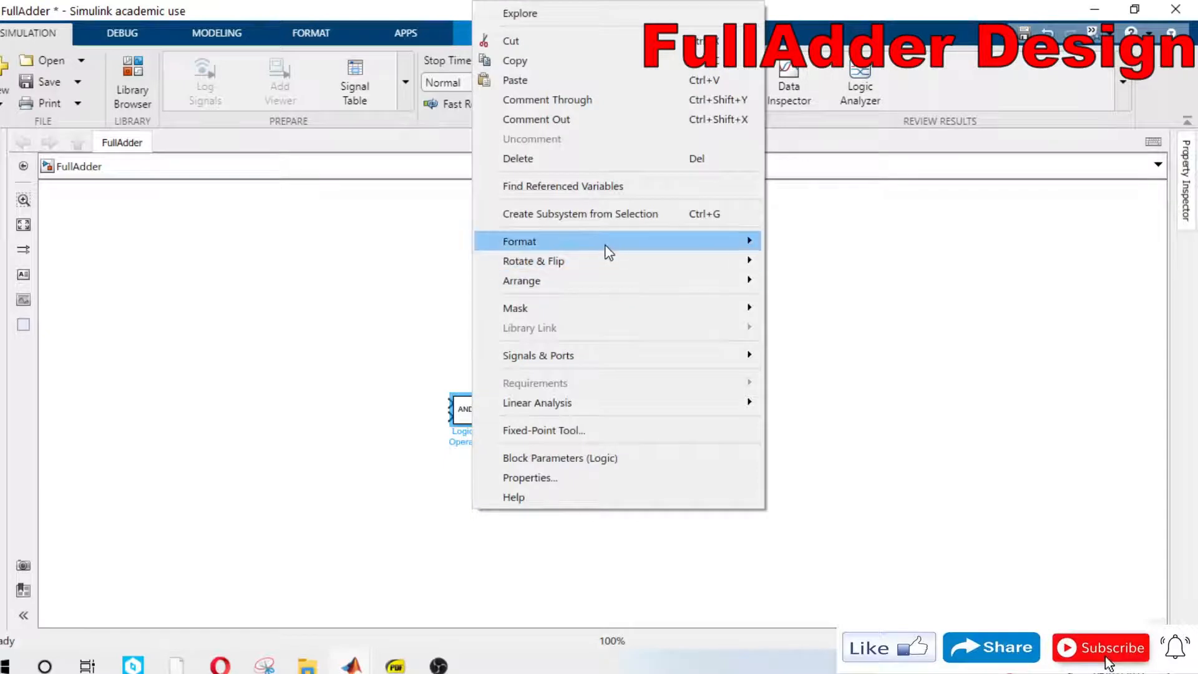
{"action": "mouse_move", "coordinate": [730, 245]}
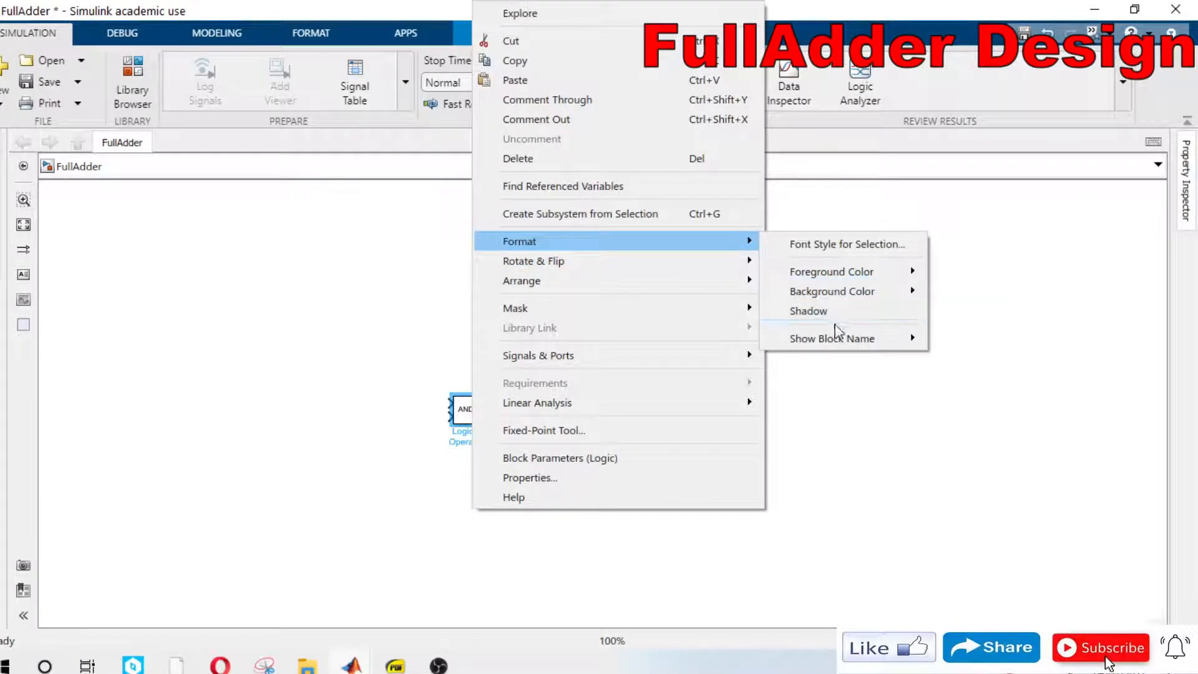
{"action": "mouse_move", "coordinate": [833, 339]}
{"action": "left_click", "coordinate": [958, 361]}
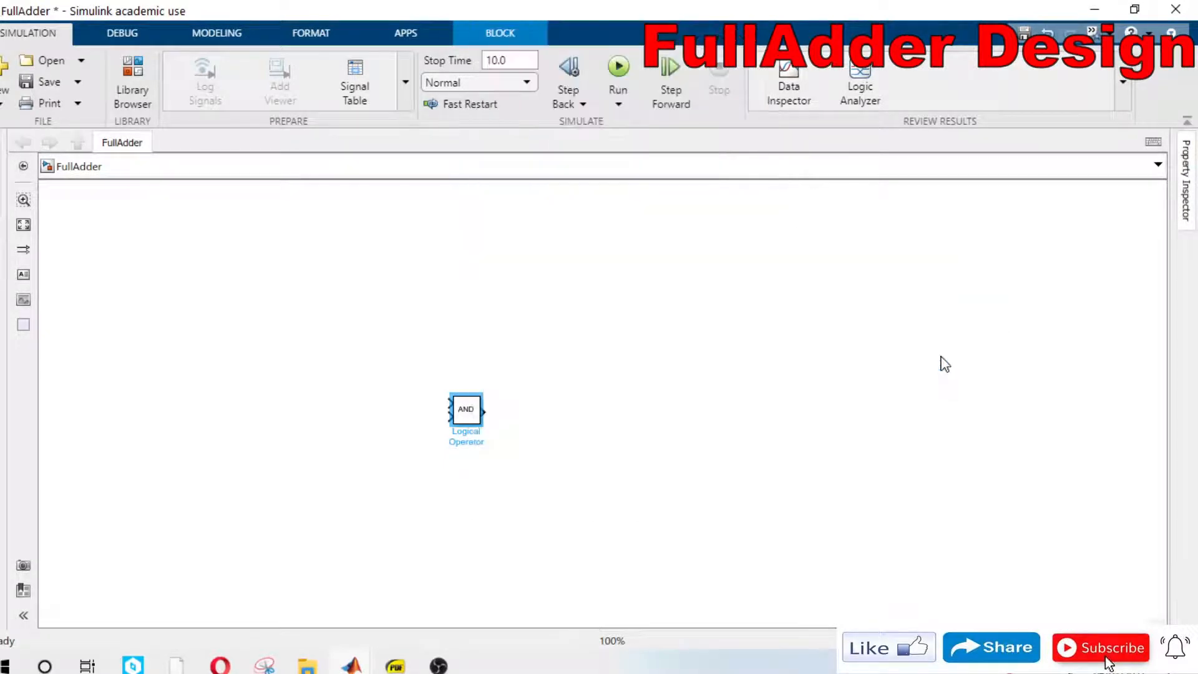
Step: Enlarge the AND block to about twice its size and place a copy of it directly above
{"action": "left_click", "coordinate": [487, 412]}
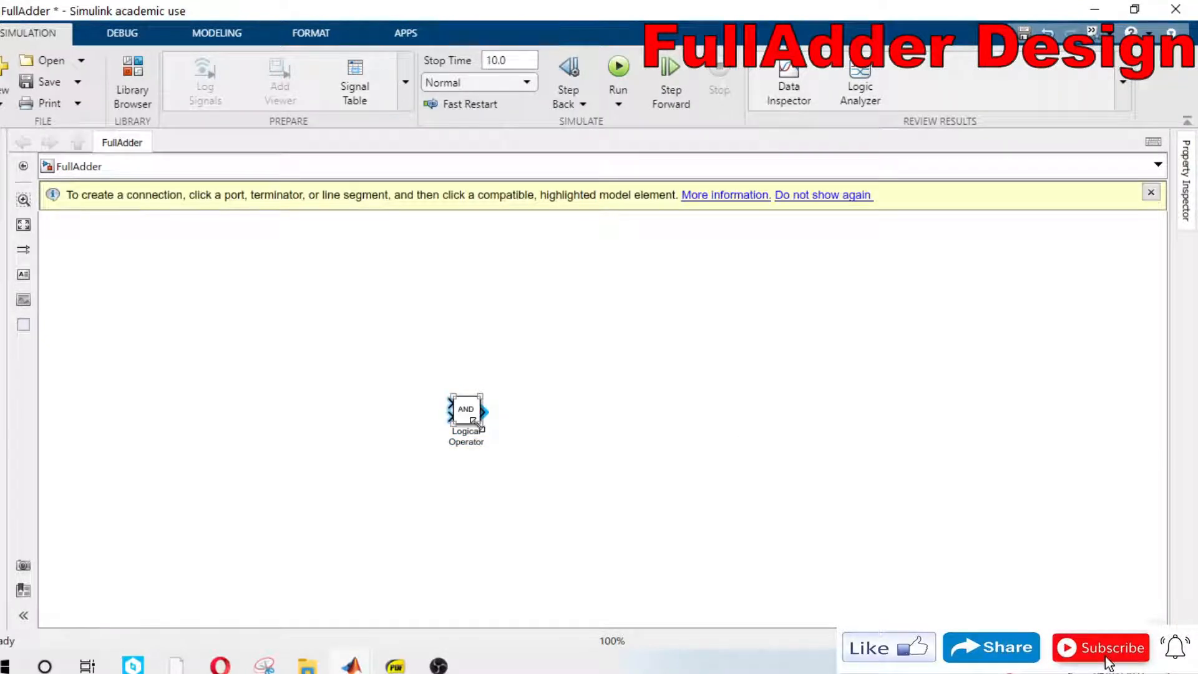
{"action": "left_click_drag", "start_coordinate": [475, 423], "coordinate": [506, 449]}
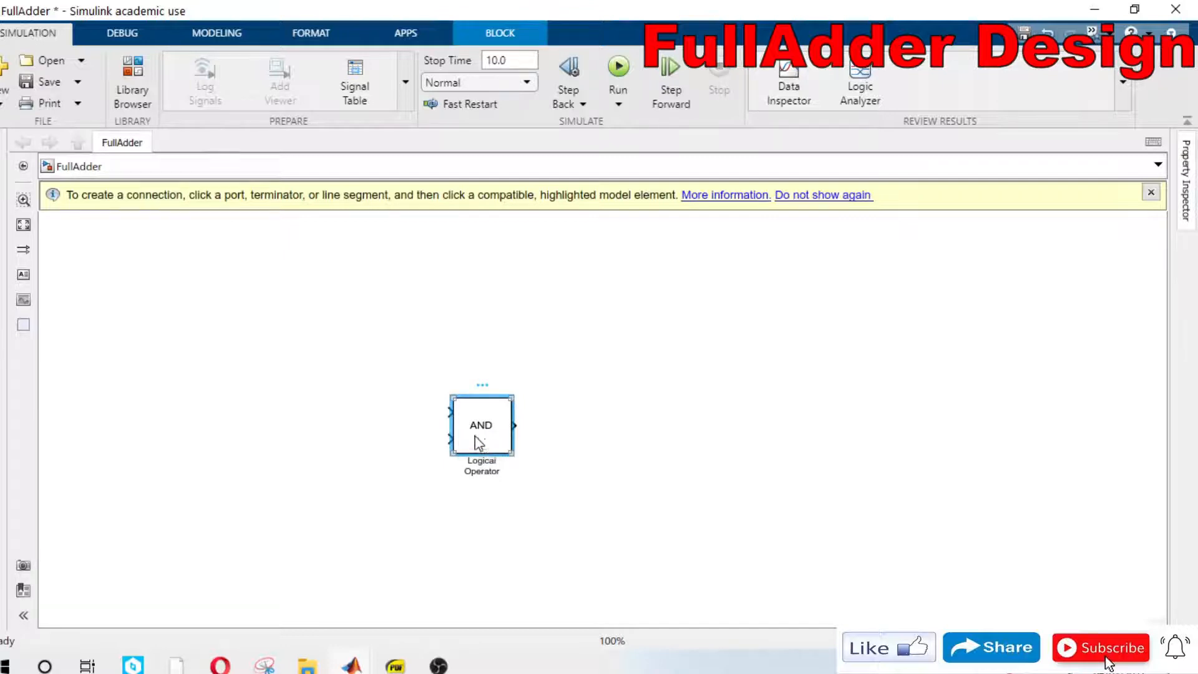
{"action": "left_click_drag", "start_coordinate": [478, 443], "coordinate": [490, 342]}
{"action": "left_click", "coordinate": [653, 426]}
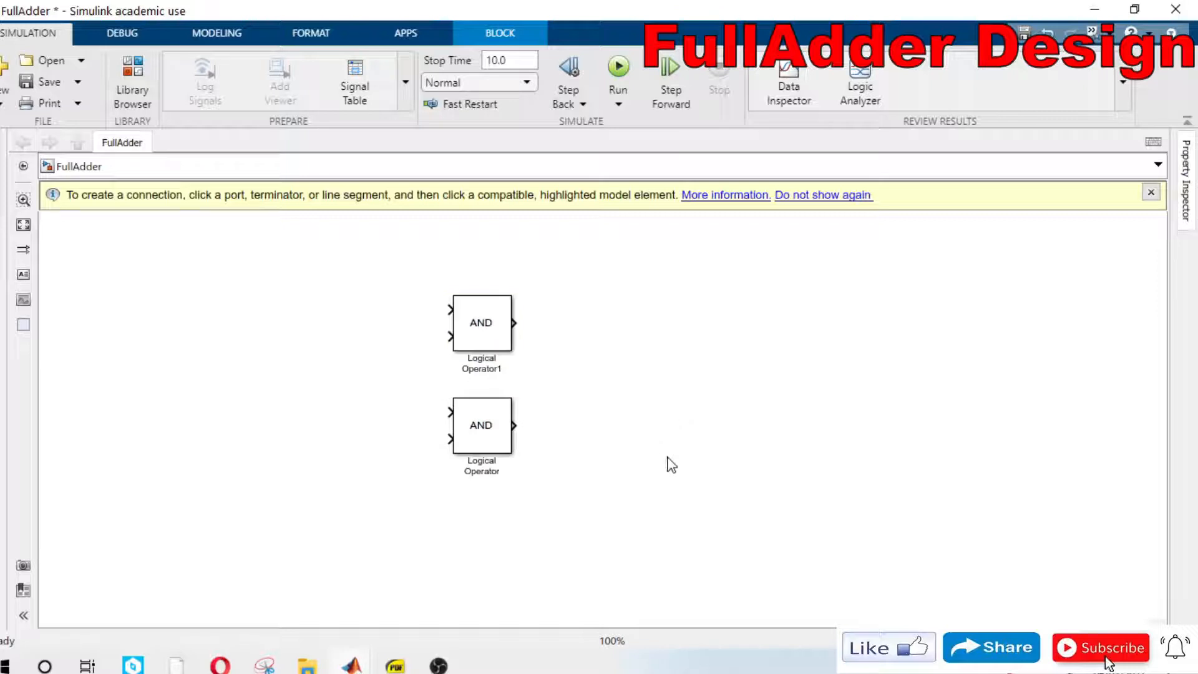
Step: Set the upper Logical Operator block's operator to XOR with a rectangular icon shape
{"action": "left_click", "coordinate": [495, 337]}
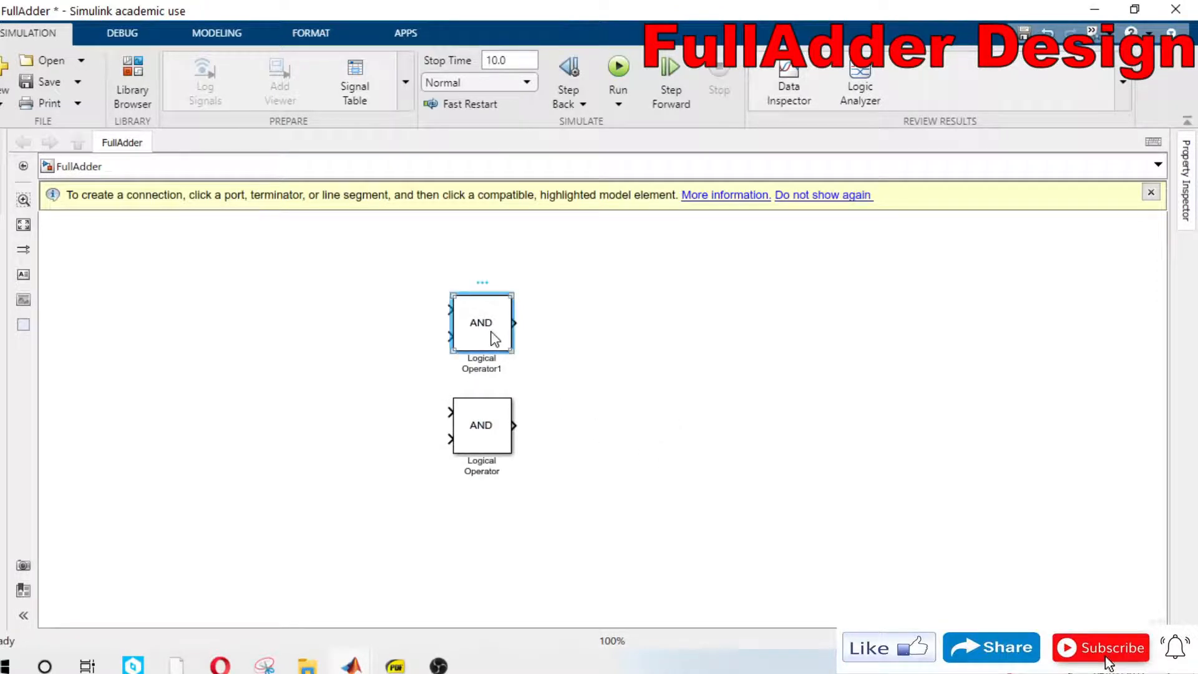
{"action": "double_click", "coordinate": [495, 338]}
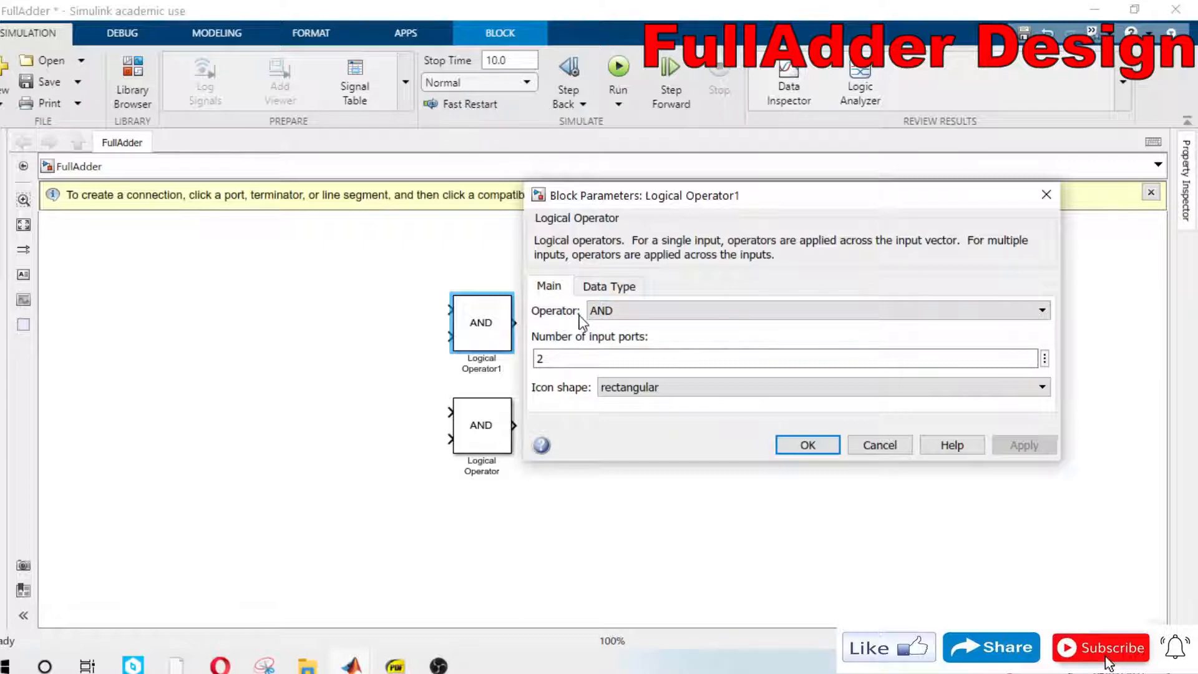
{"action": "left_click", "coordinate": [612, 316]}
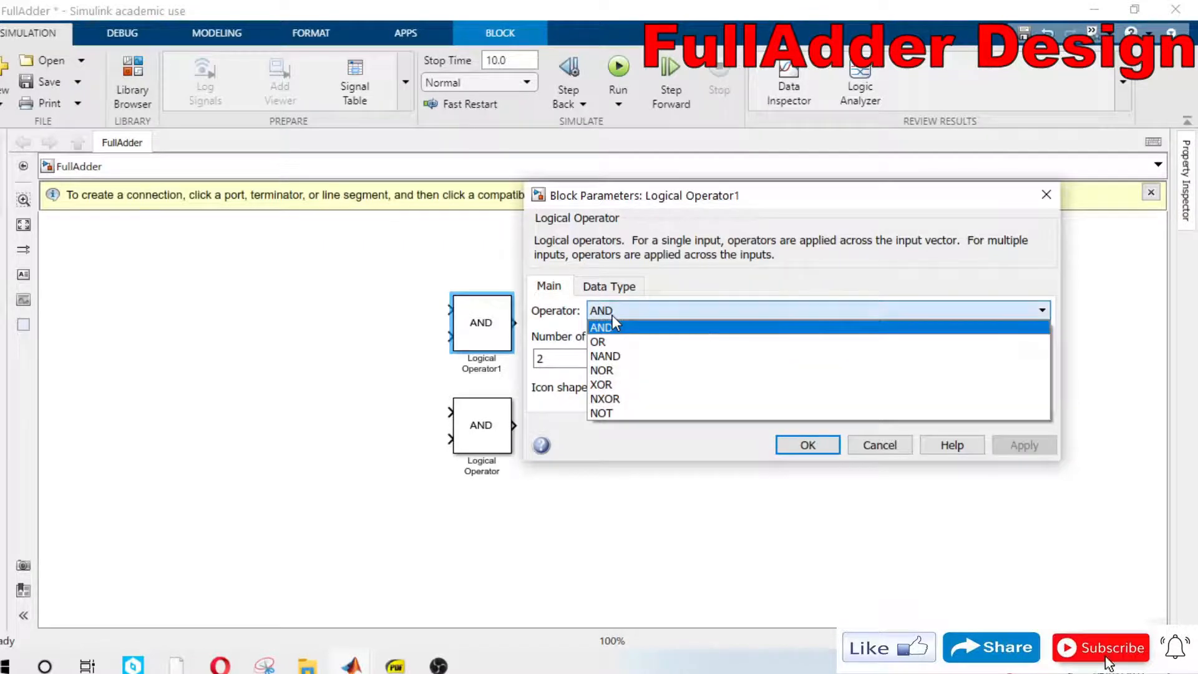
{"action": "left_click", "coordinate": [626, 384]}
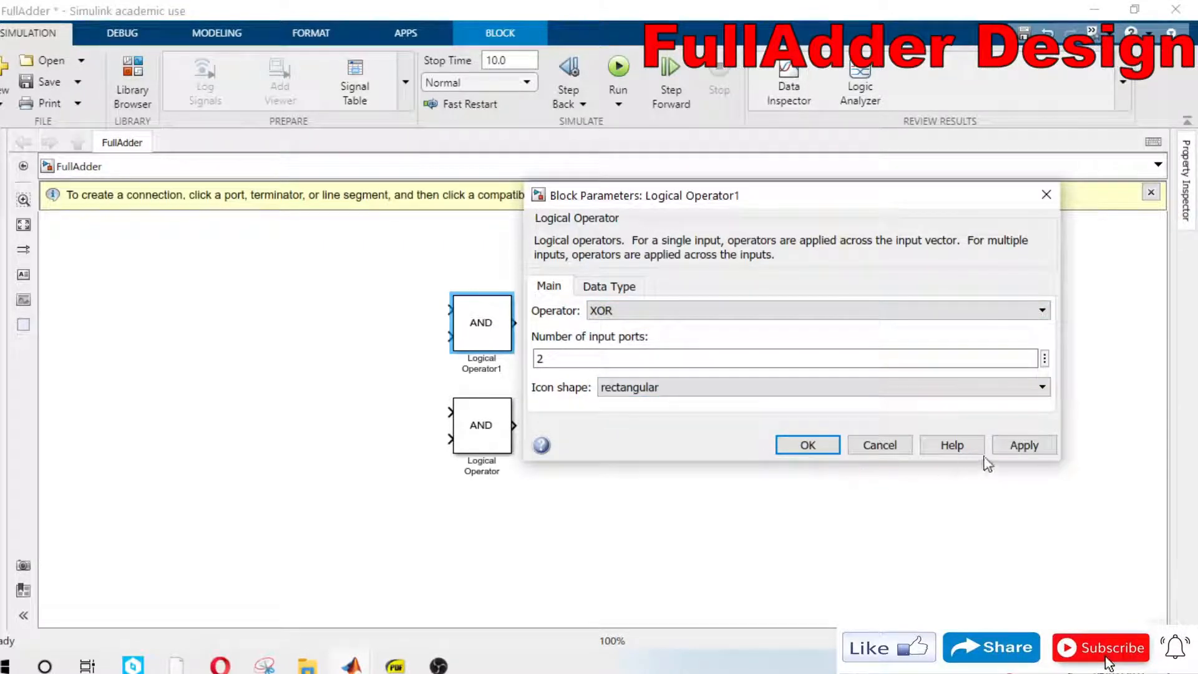
{"action": "left_click", "coordinate": [1022, 447]}
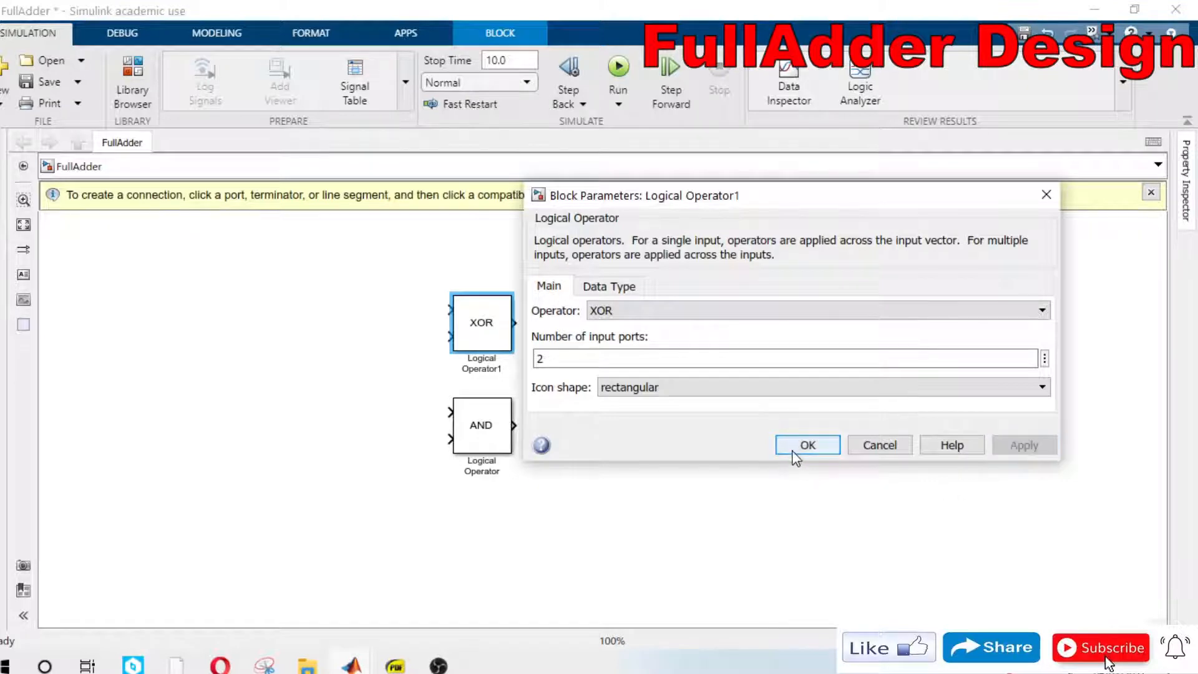
{"action": "left_click", "coordinate": [620, 390]}
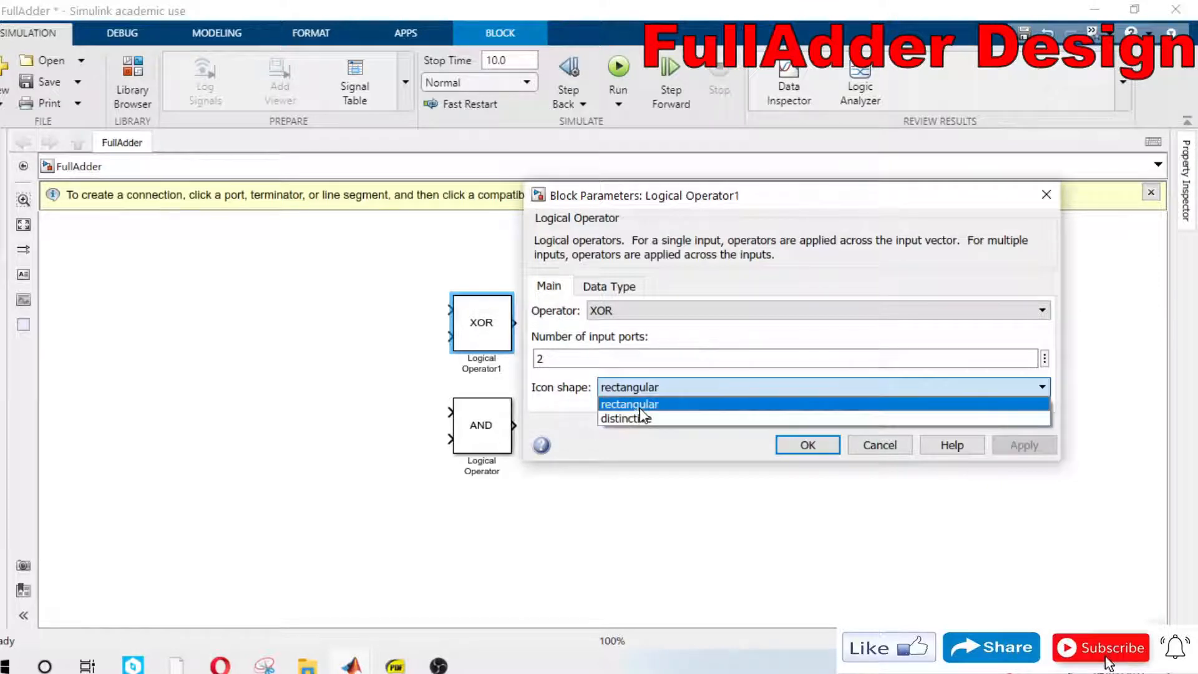
{"action": "left_click", "coordinate": [636, 404]}
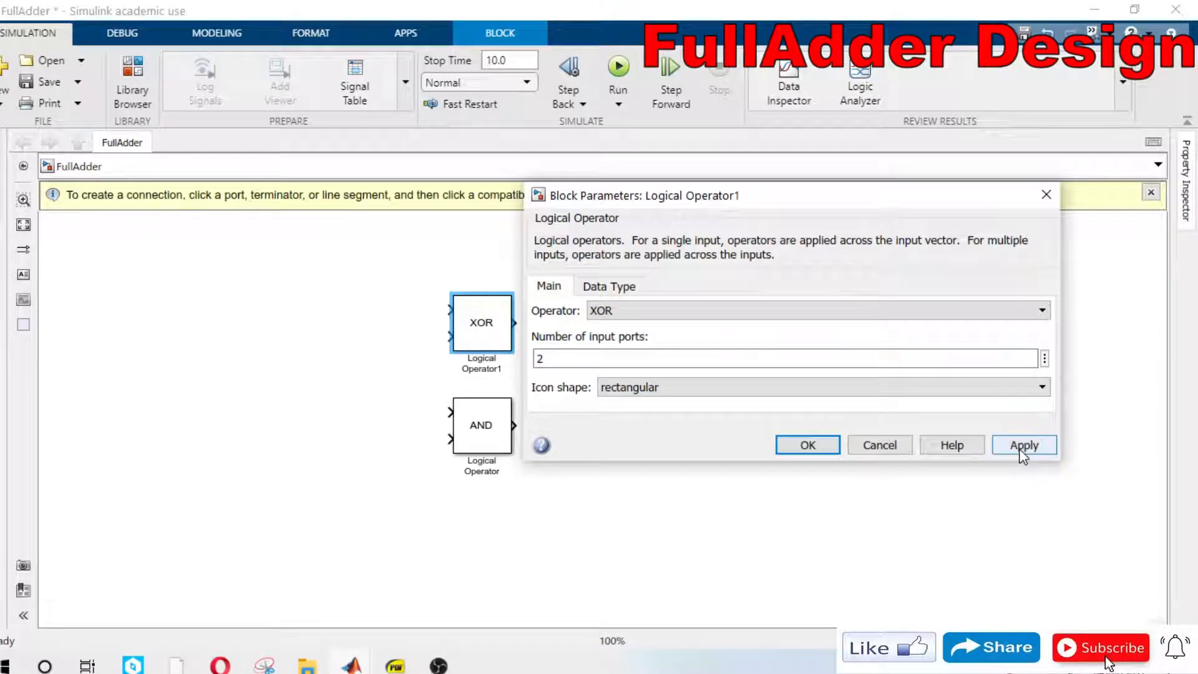
{"action": "left_click", "coordinate": [807, 446]}
Step: Dismiss the connection hint above the canvas and move the AND block slightly further below the XOR block
{"action": "left_click", "coordinate": [1151, 192]}
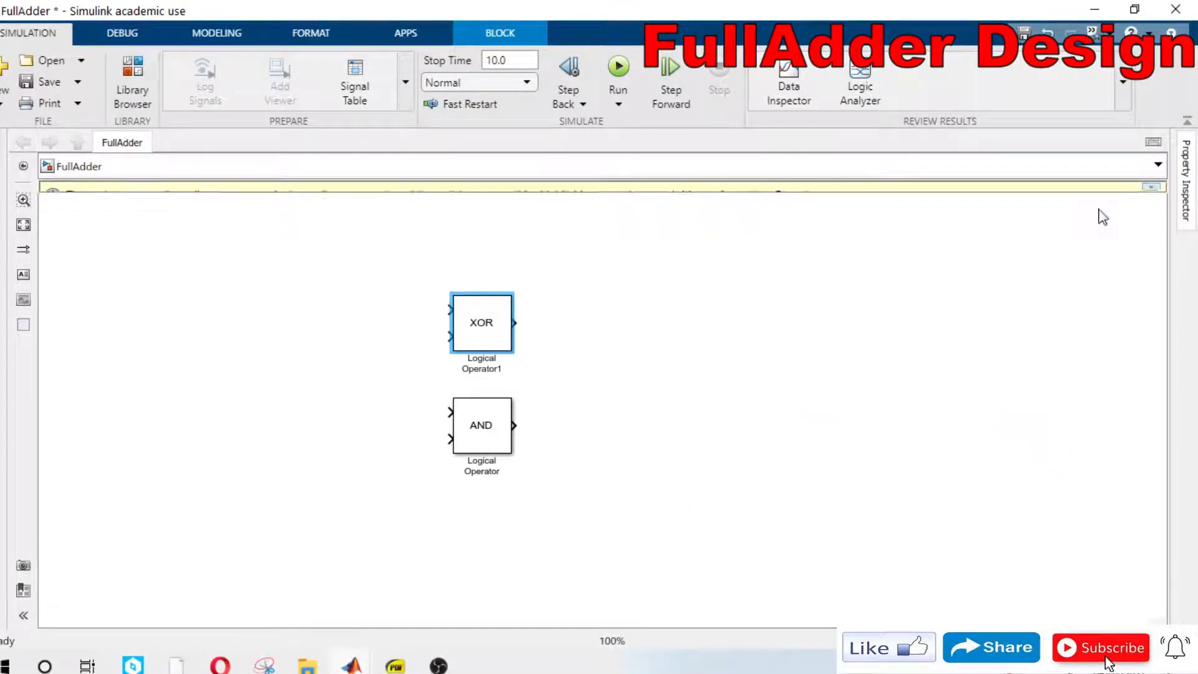
{"action": "left_click_drag", "start_coordinate": [493, 428], "coordinate": [493, 437]}
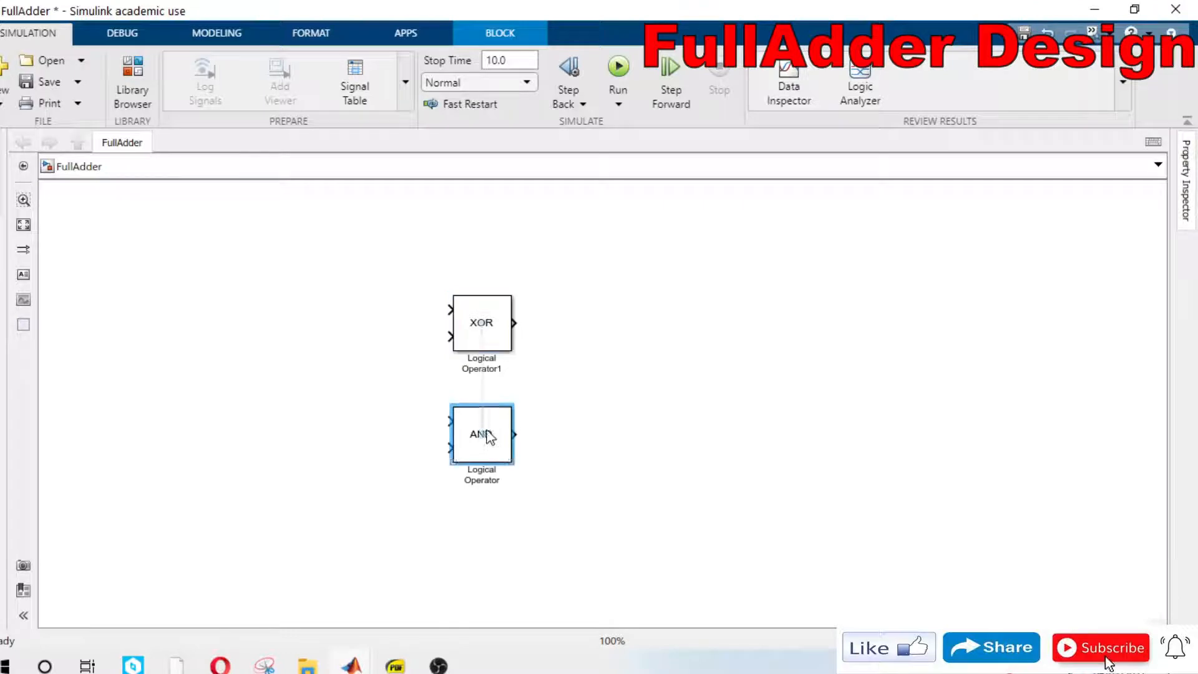
{"action": "left_click", "coordinate": [335, 375]}
Step: Insert an Input block from Ports & Subsystems to the left of the XOR block and name it A
{"action": "double_click", "coordinate": [218, 312]}
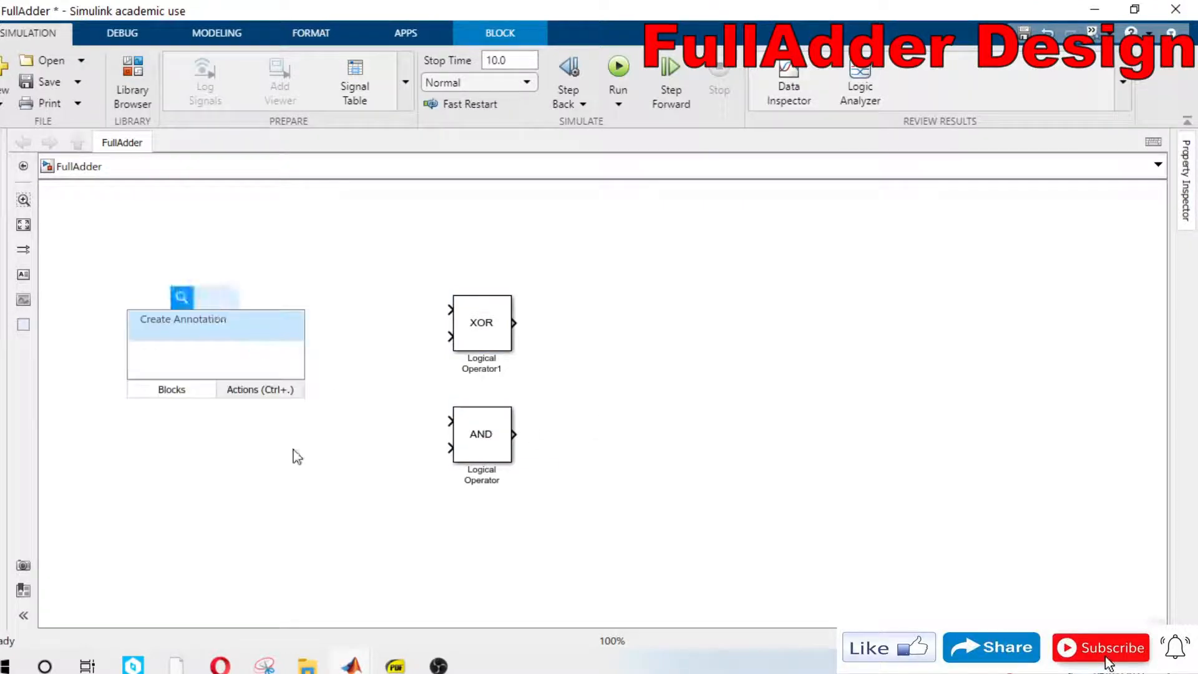
{"action": "type", "text": "input"}
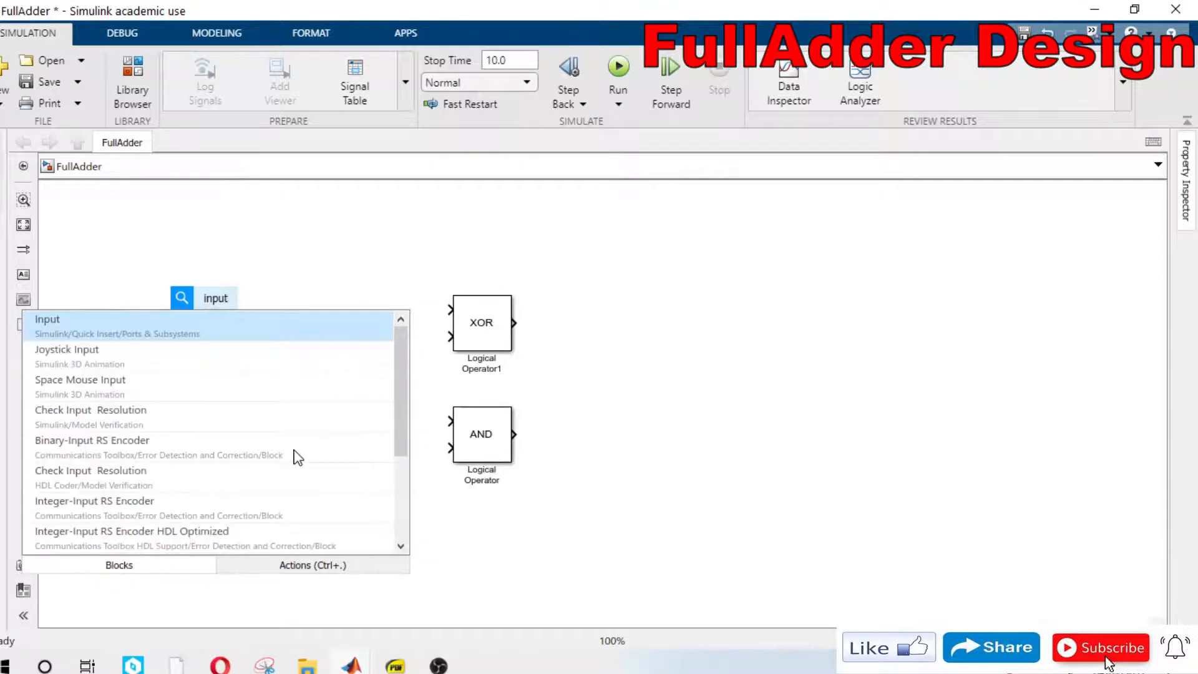
{"action": "left_click", "coordinate": [170, 326]}
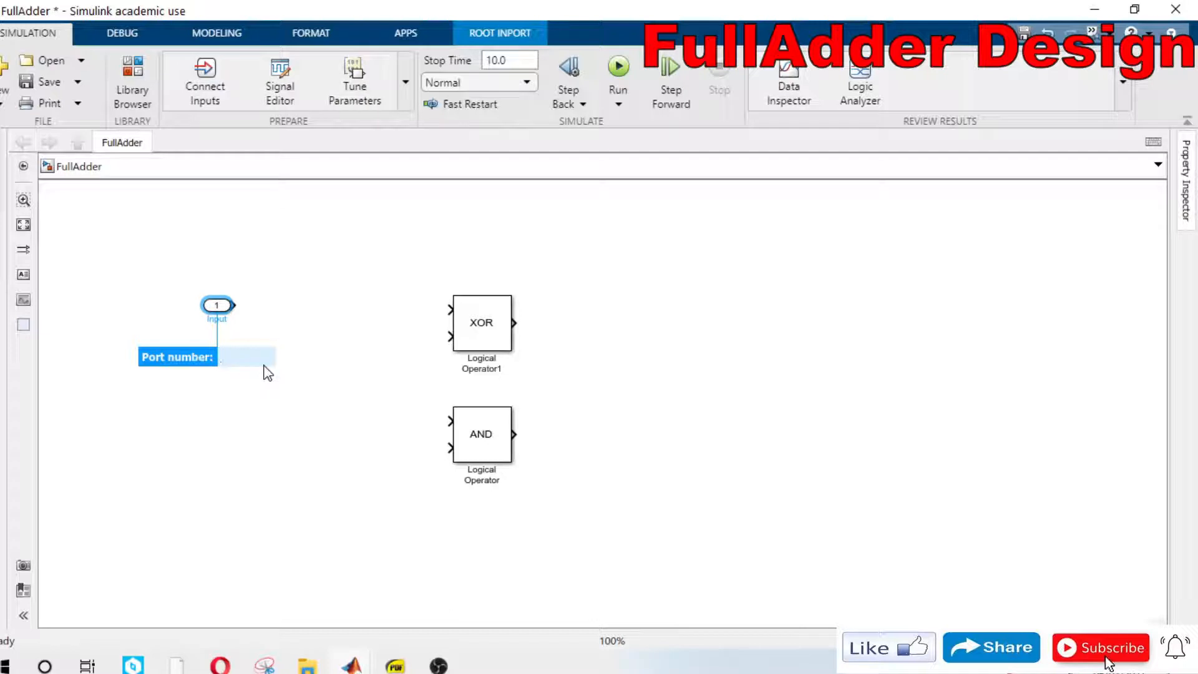
{"action": "left_click", "coordinate": [225, 325]}
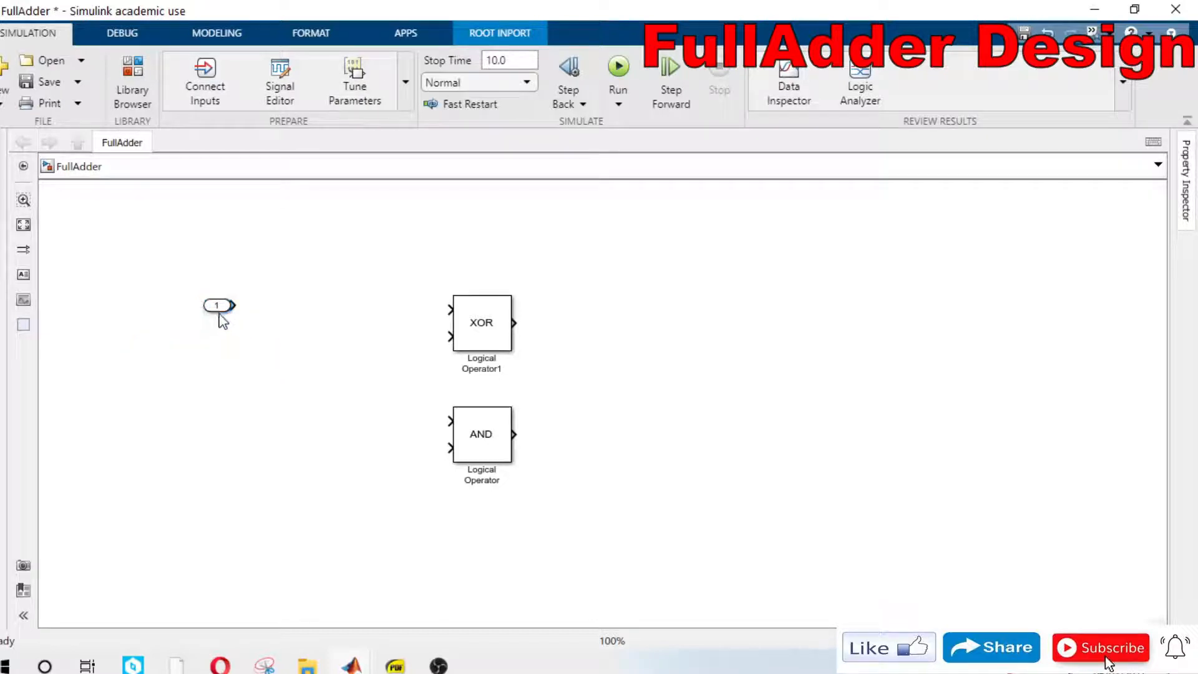
{"action": "double_click", "coordinate": [219, 320]}
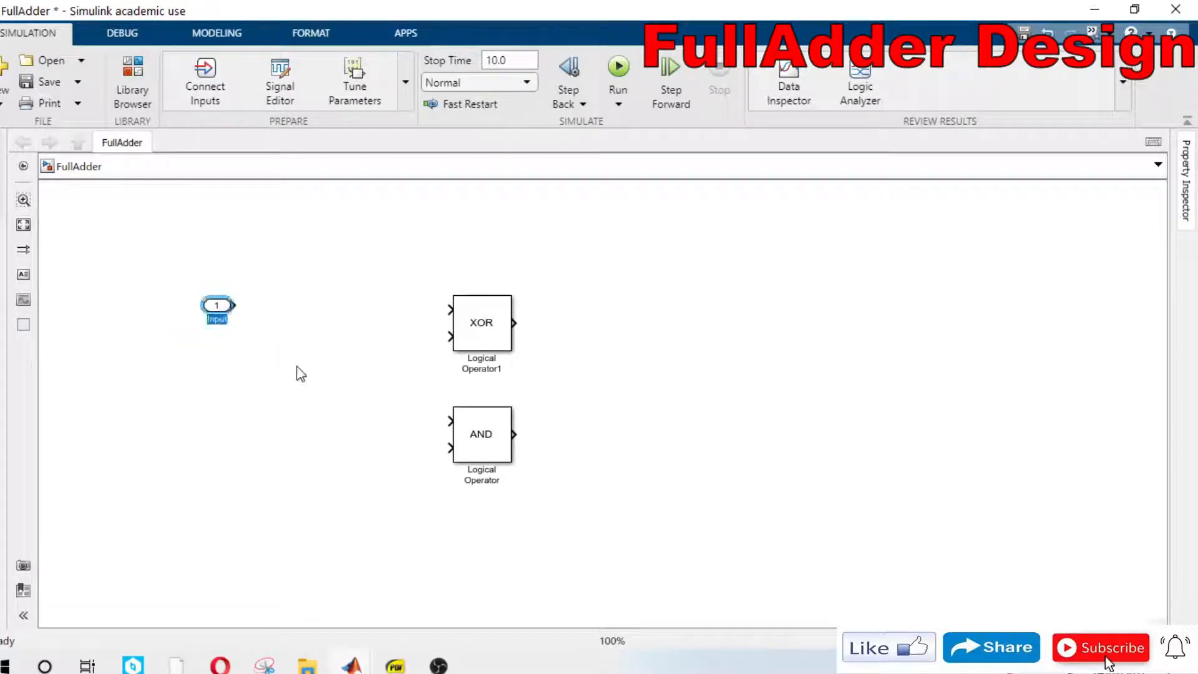
{"action": "type", "text": "A"}
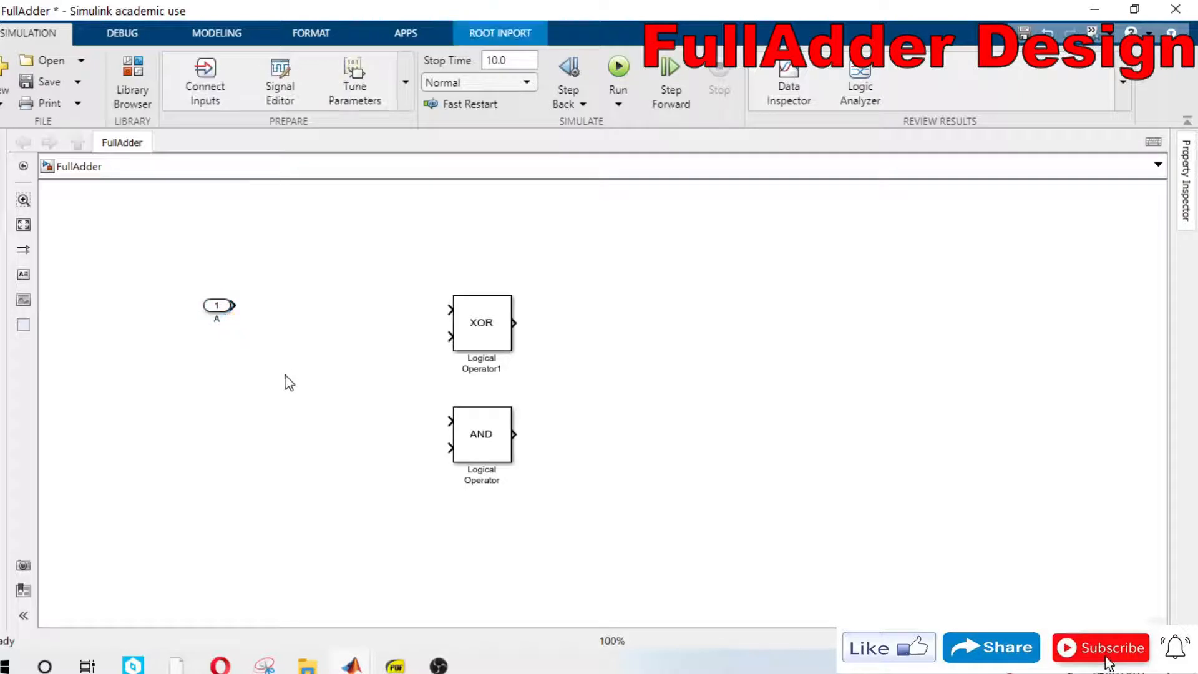
Step: Duplicate input A, rename the copy B, and stack the two ports with A aligned to the XOR block's upper input
{"action": "left_click", "coordinate": [219, 311]}
{"action": "left_click_drag", "start_coordinate": [220, 311], "coordinate": [215, 447]}
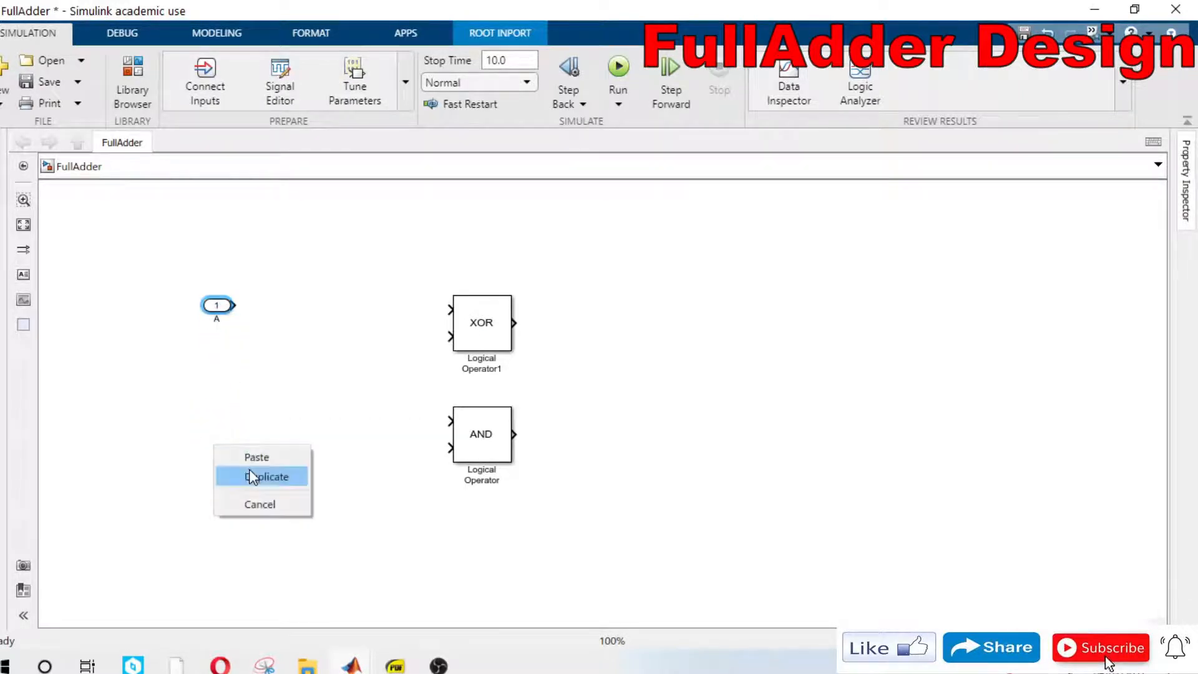
{"action": "left_click", "coordinate": [253, 477]}
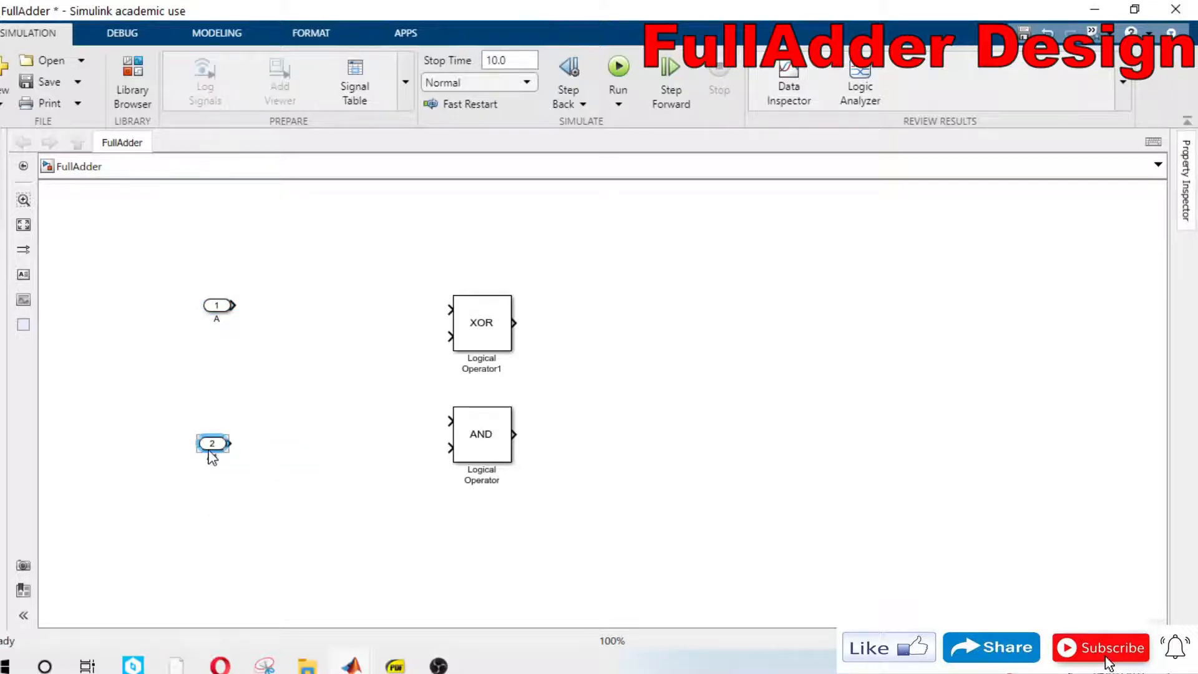
{"action": "left_click_drag", "start_coordinate": [209, 454], "coordinate": [212, 360]}
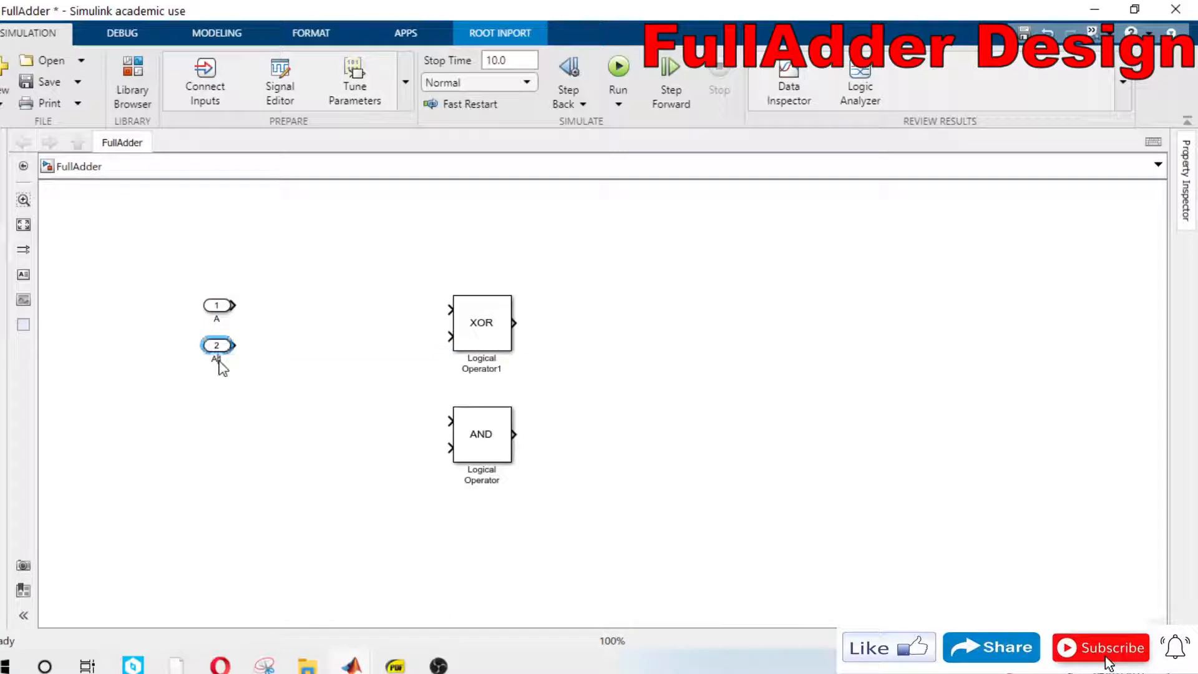
{"action": "double_click", "coordinate": [218, 360]}
{"action": "left_click", "coordinate": [237, 366]}
{"action": "left_click_drag", "start_coordinate": [226, 354], "coordinate": [208, 386]}
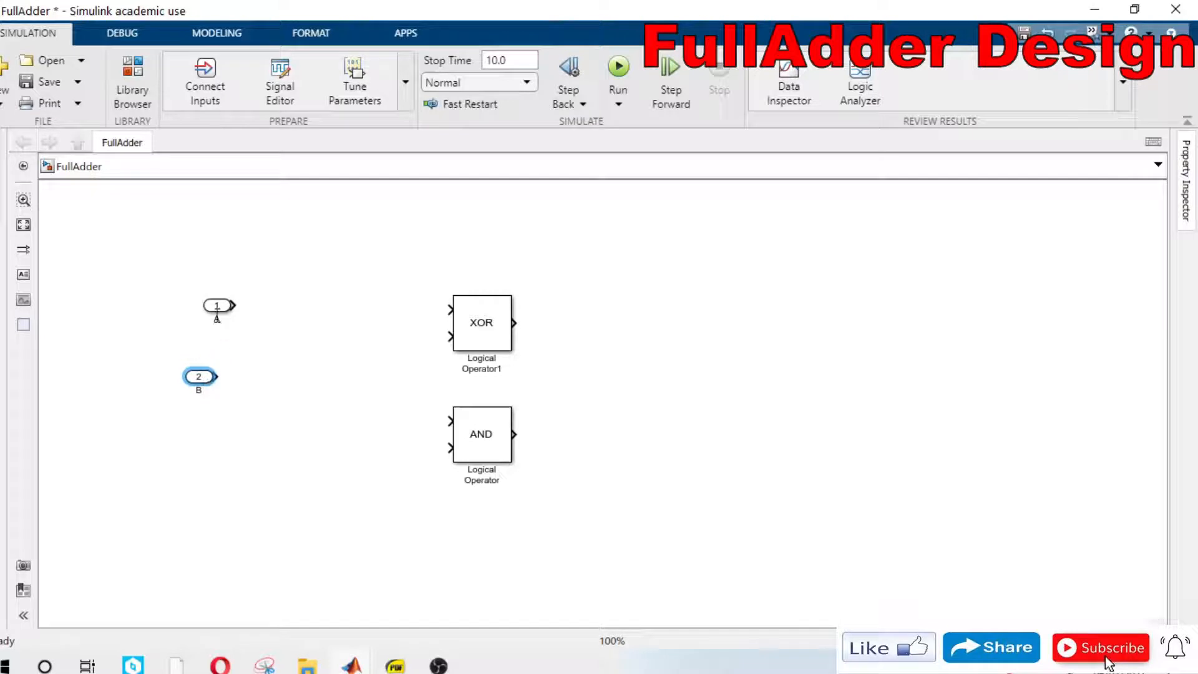
{"action": "left_click_drag", "start_coordinate": [213, 309], "coordinate": [194, 317]}
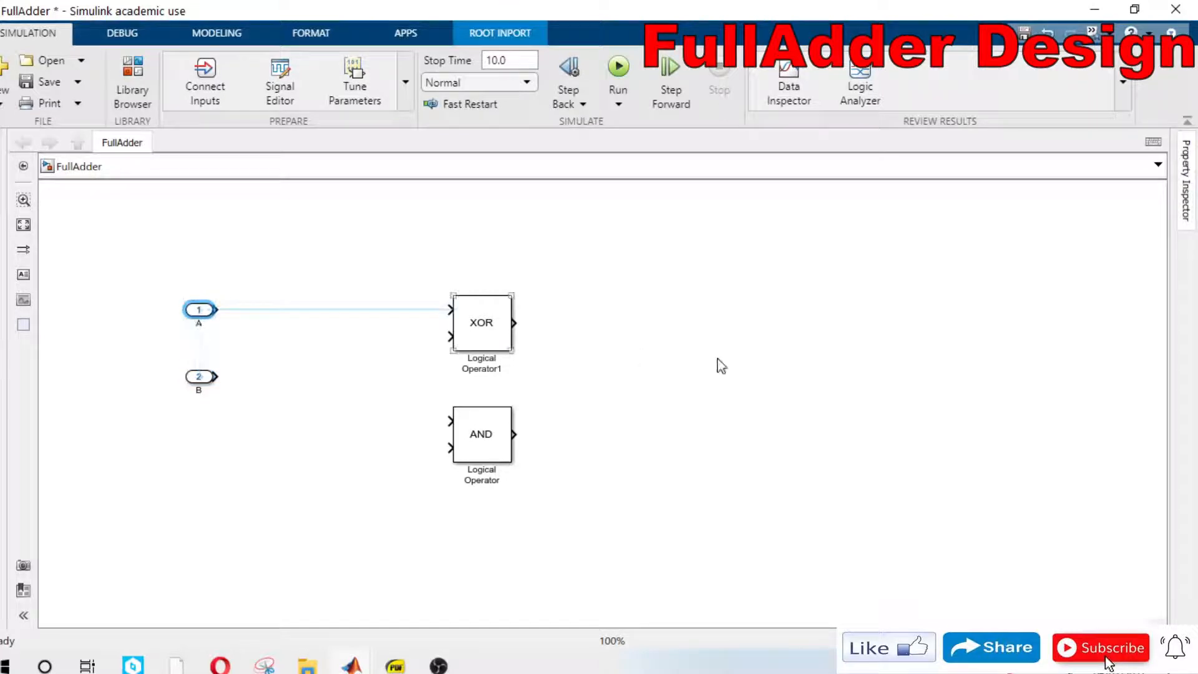
Step: Insert an Output block from Ports & Subsystems to the right of the XOR block and place a copy below it
{"action": "double_click", "coordinate": [795, 326]}
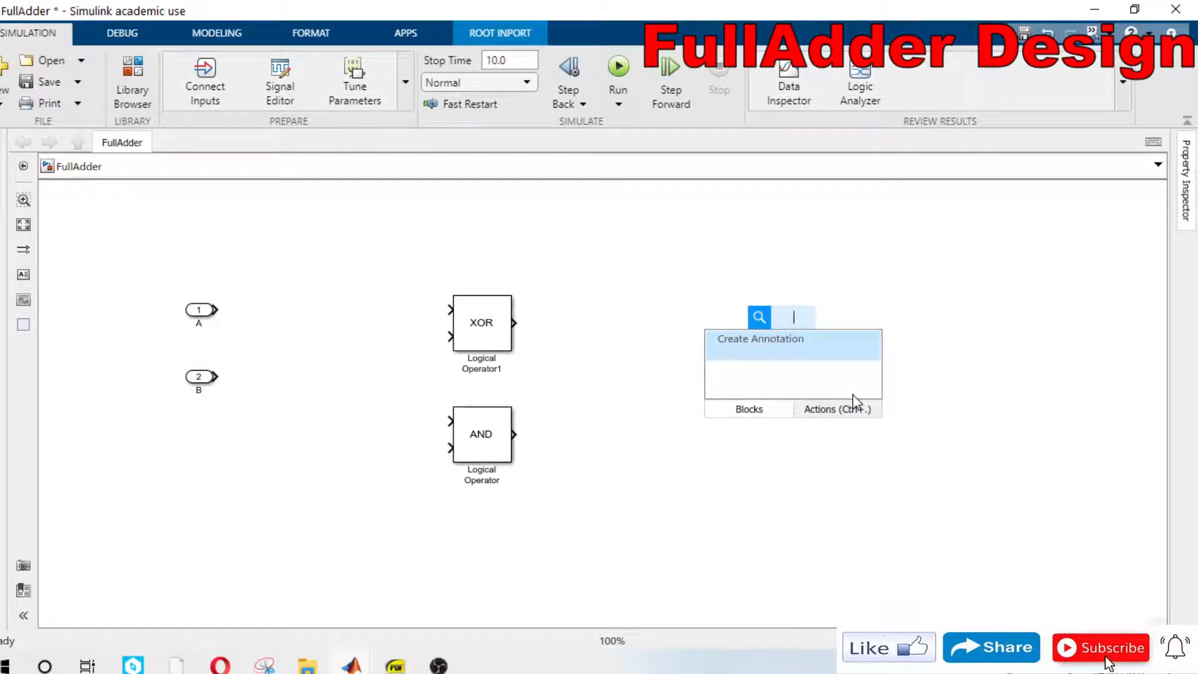
{"action": "type", "text": "out[ut"}
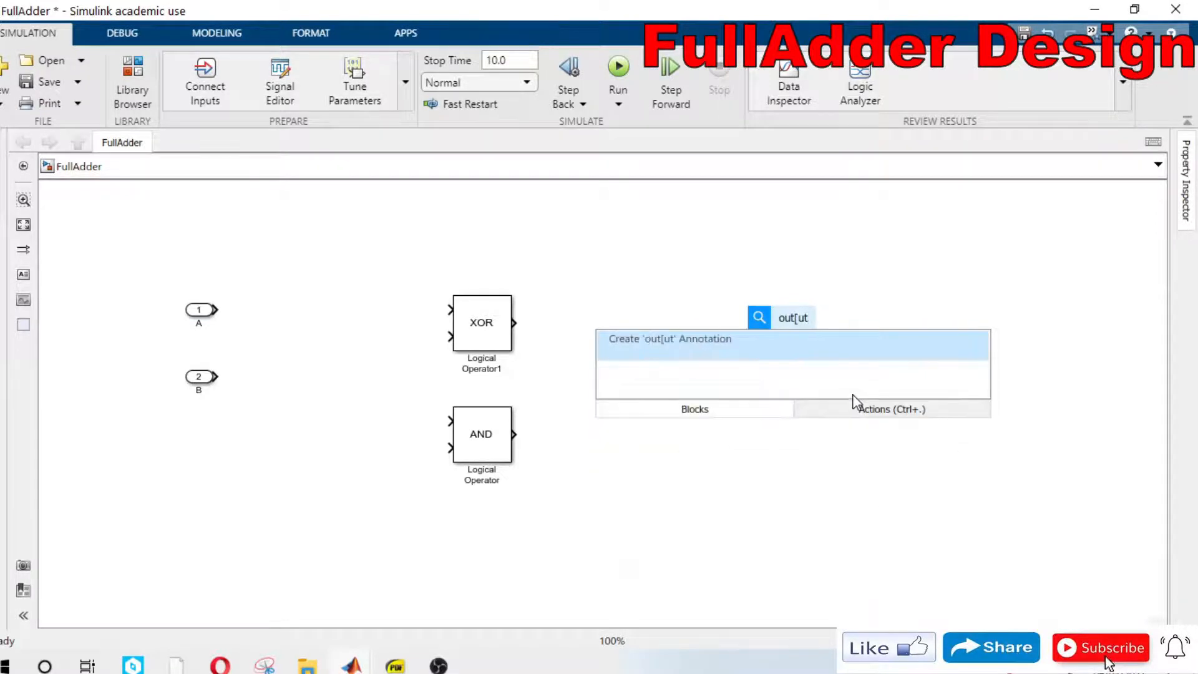
{"action": "key", "text": "BackSpace"}
{"action": "key", "text": "BackSpace"}
{"action": "key", "text": "BackSpace"}
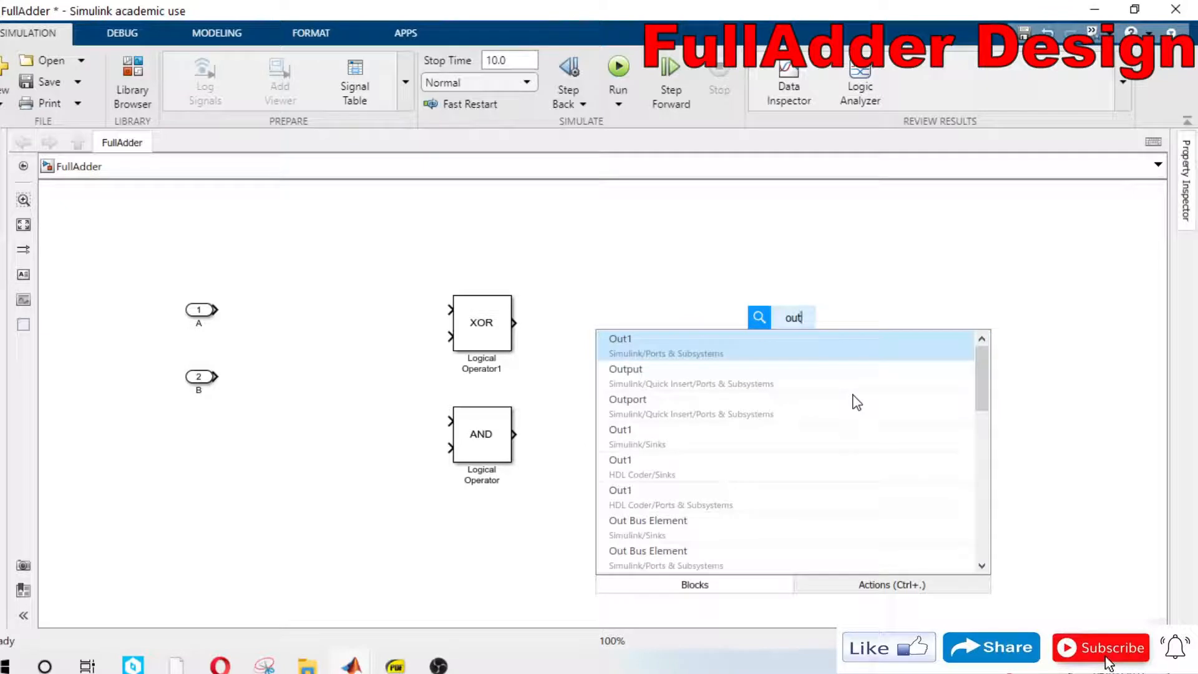
{"action": "left_click", "coordinate": [761, 383]}
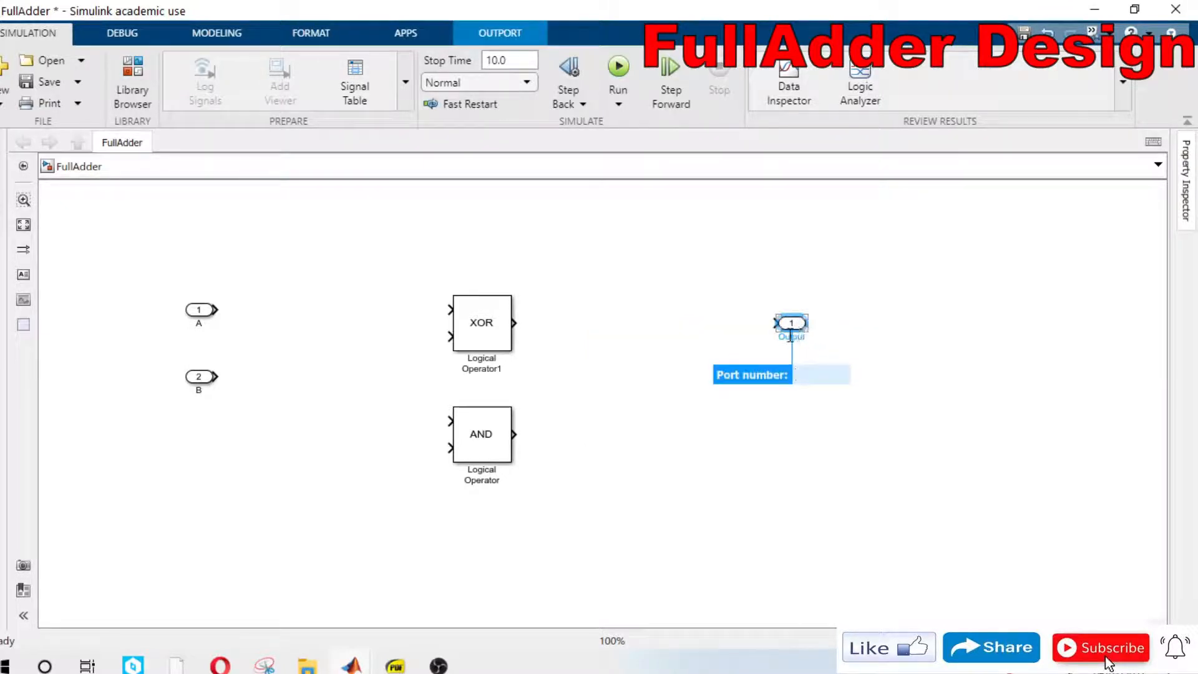
{"action": "left_click", "coordinate": [790, 336]}
{"action": "double_click", "coordinate": [791, 336]}
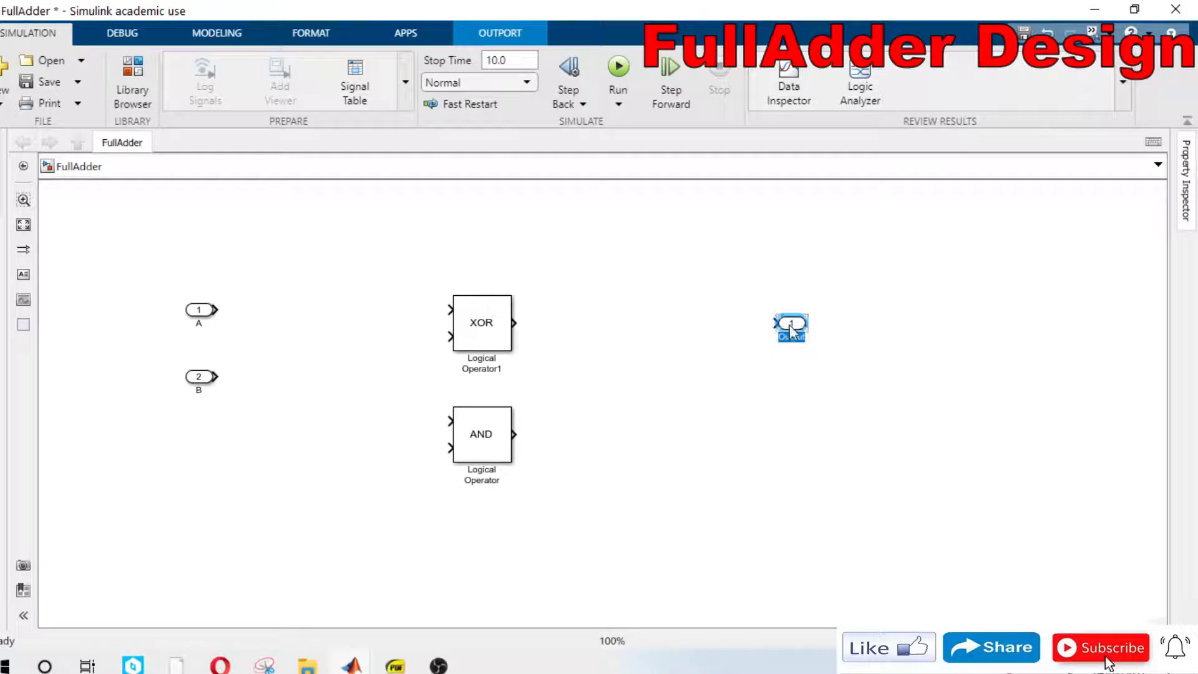
{"action": "left_click_drag", "start_coordinate": [791, 330], "coordinate": [783, 413]}
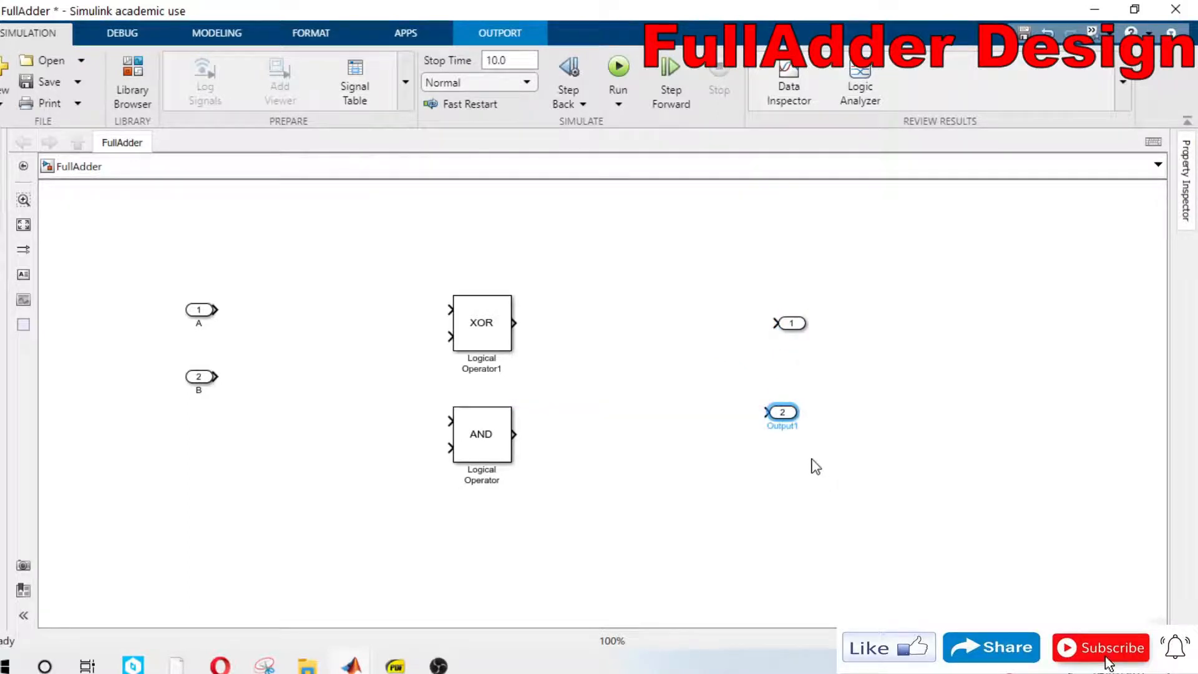
Step: Turn on the permanent display of the block names for both output ports
{"action": "left_click", "coordinate": [798, 324]}
{"action": "right_click", "coordinate": [799, 325]}
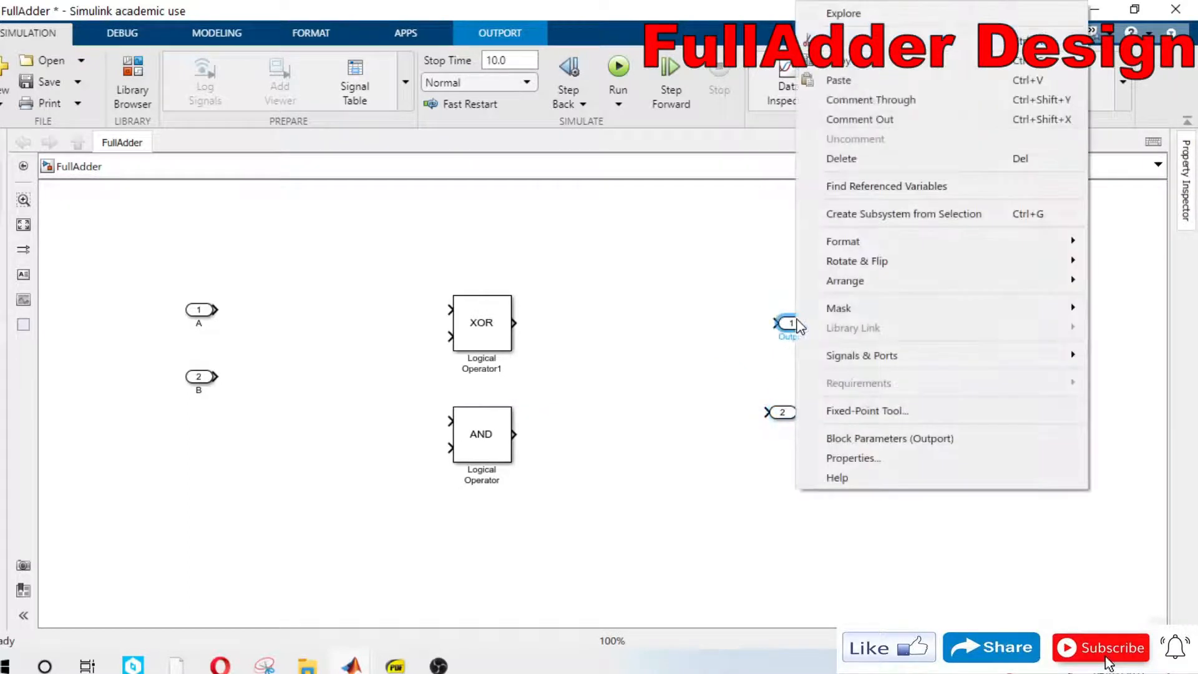
{"action": "mouse_move", "coordinate": [947, 255]}
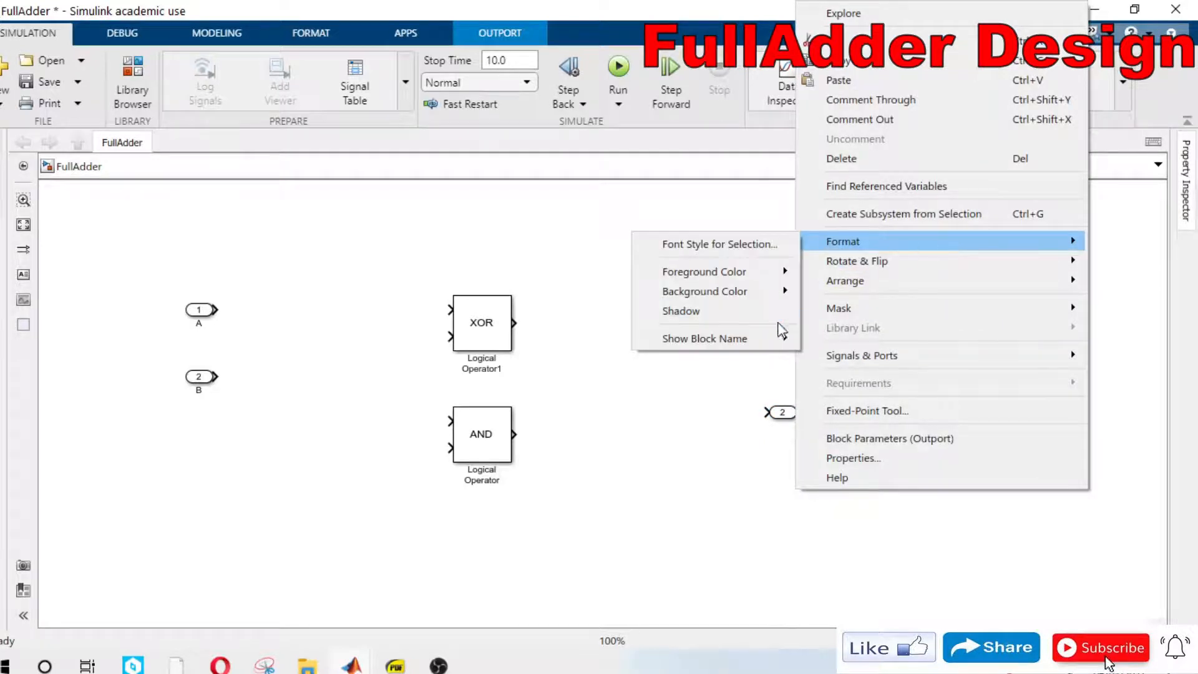
{"action": "mouse_move", "coordinate": [777, 337]}
{"action": "left_click", "coordinate": [817, 362]}
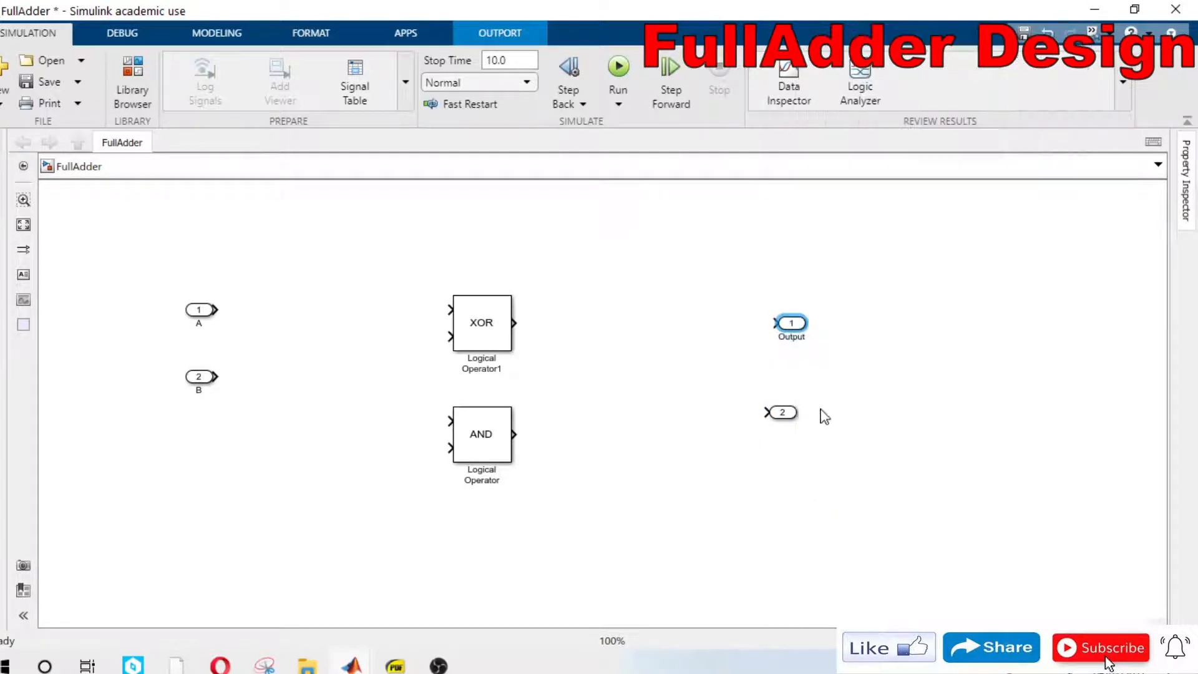
{"action": "left_click", "coordinate": [783, 415]}
{"action": "right_click", "coordinate": [785, 414]}
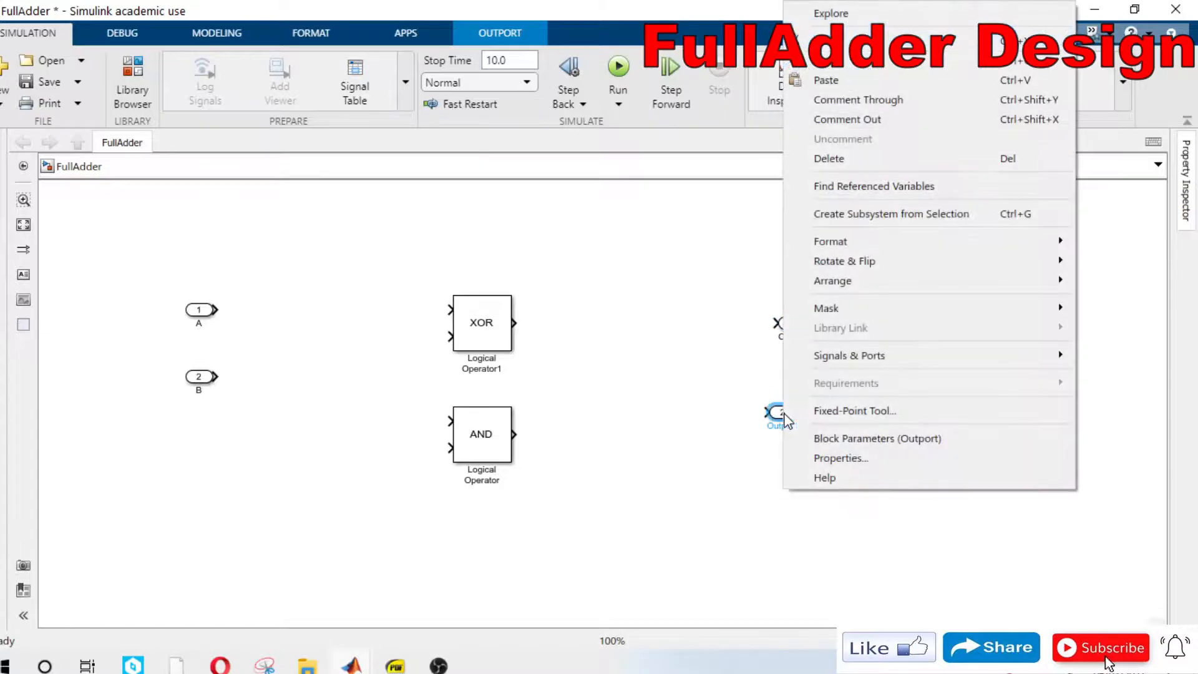
{"action": "mouse_move", "coordinate": [934, 251]}
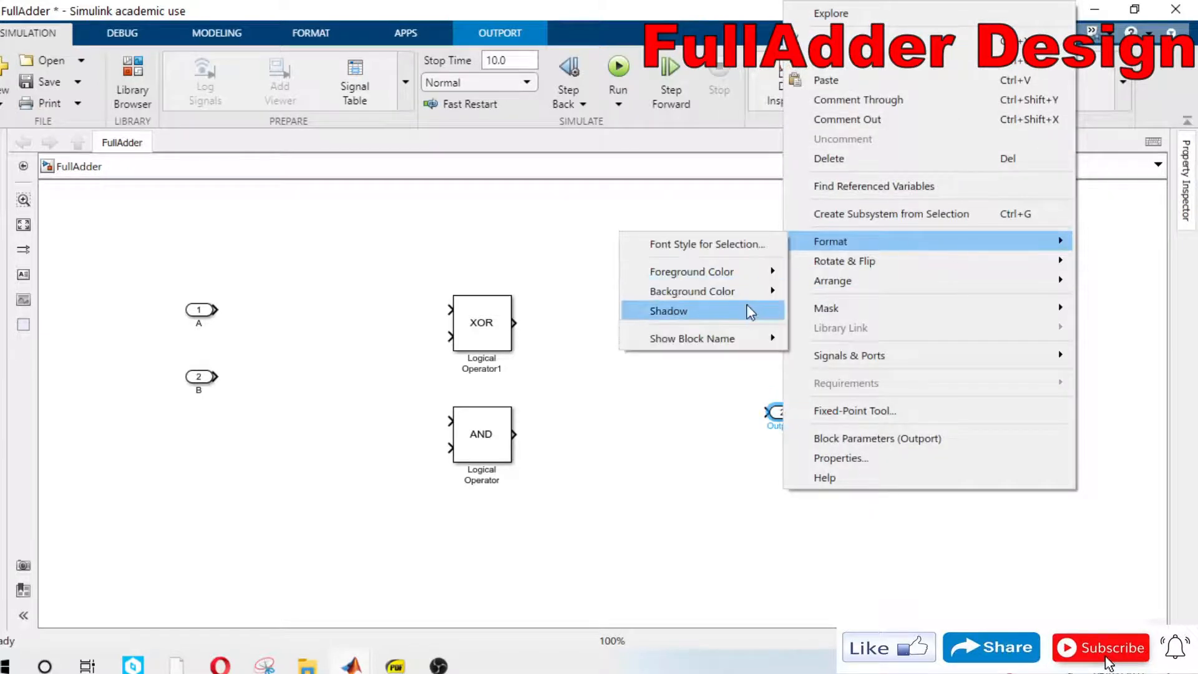
{"action": "mouse_move", "coordinate": [778, 338]}
{"action": "left_click", "coordinate": [817, 361]}
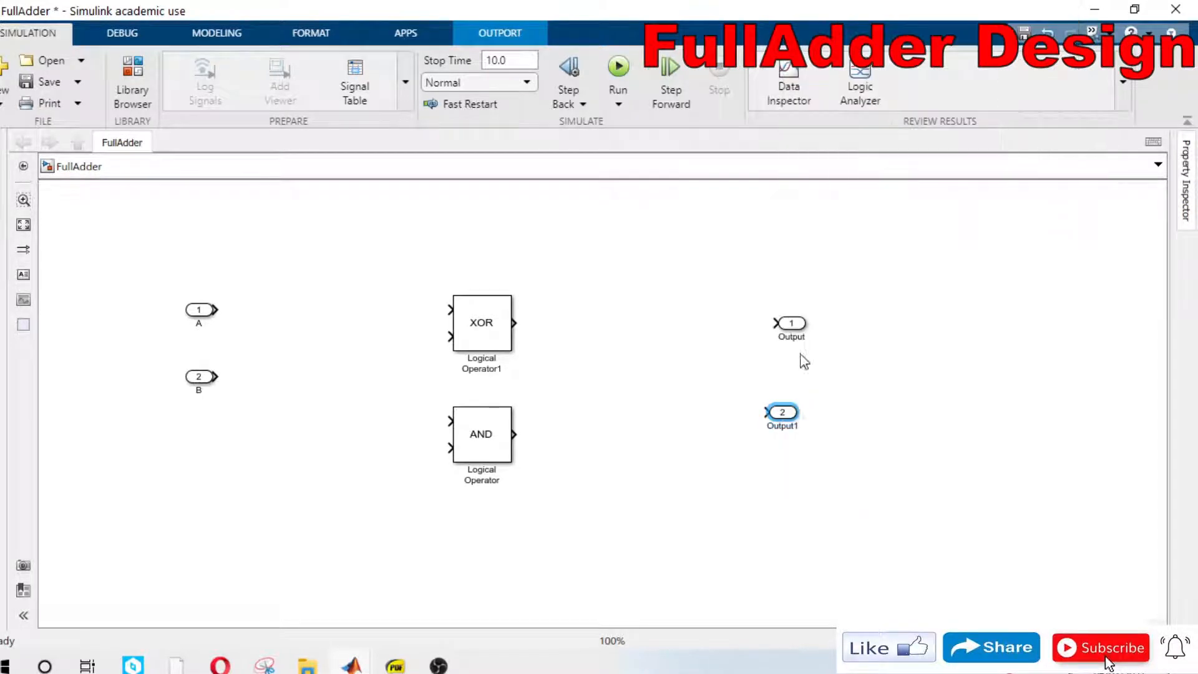
Step: Move output port 1 closer to the XOR block, then name output port 1 SUM and output port 2 CARRY
{"action": "left_click_drag", "start_coordinate": [796, 333], "coordinate": [742, 334]}
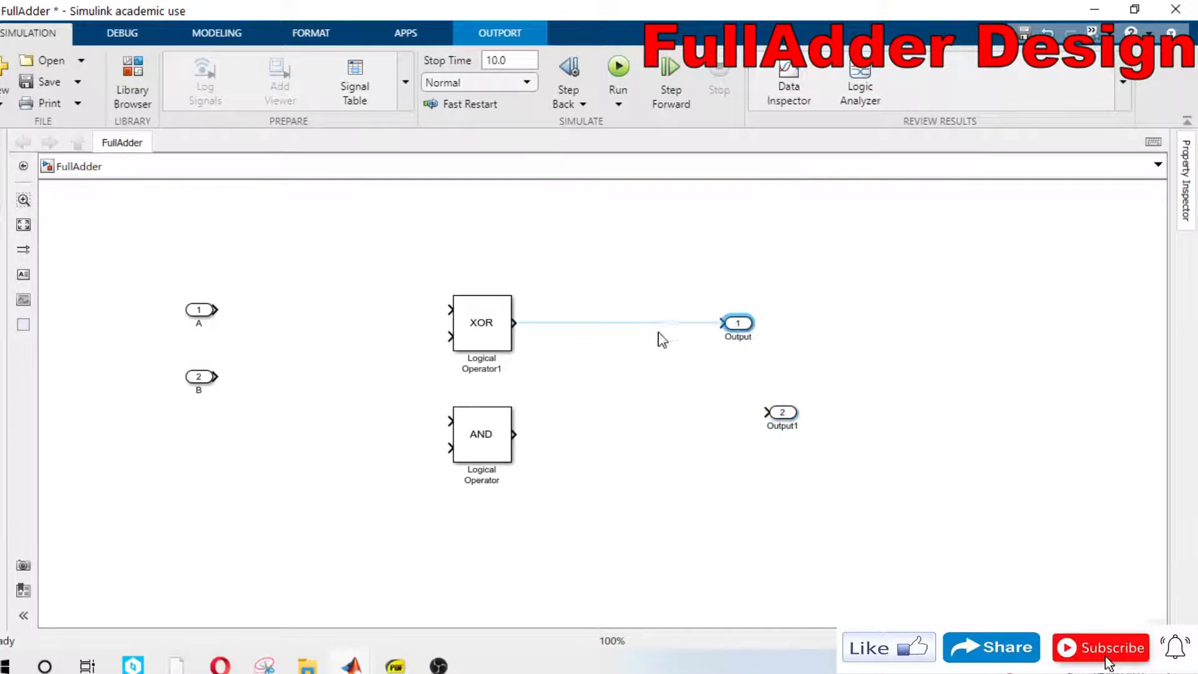
{"action": "double_click", "coordinate": [736, 339]}
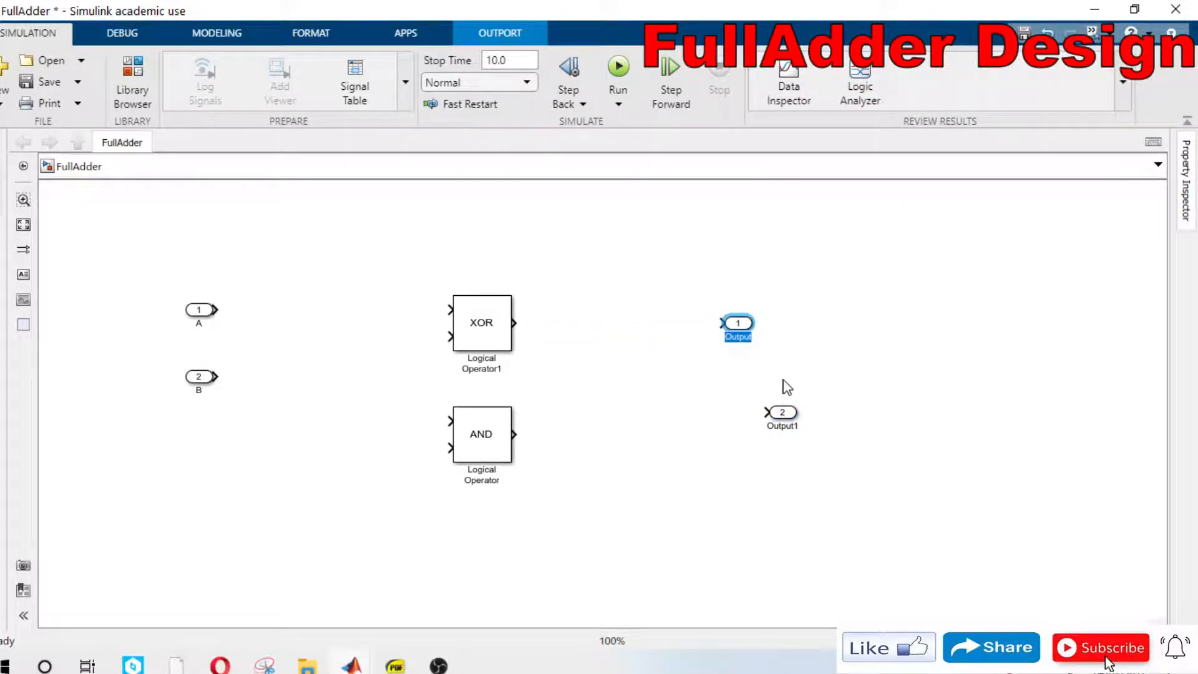
{"action": "type", "text": "SUM"}
{"action": "double_click", "coordinate": [777, 431]}
{"action": "type", "text": "CARRY"}
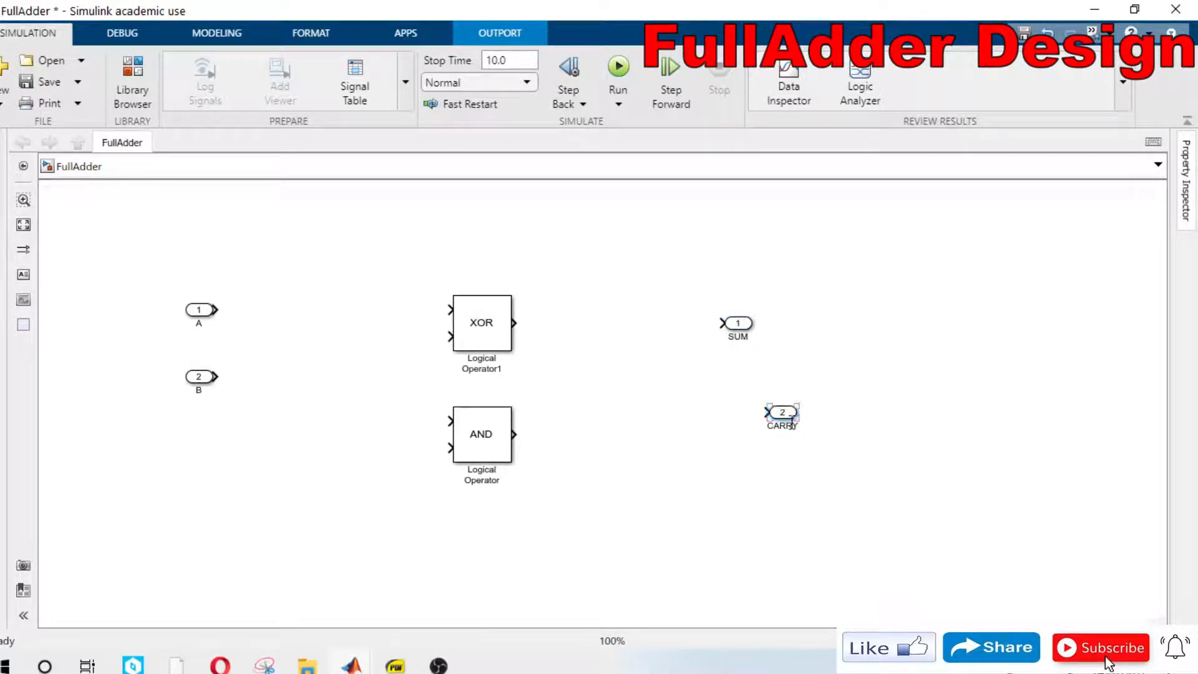
Step: Align the SUM and CARRY ports with the XOR and AND outputs and connect each gate to its port
{"action": "left_click_drag", "start_coordinate": [783, 417], "coordinate": [725, 437]}
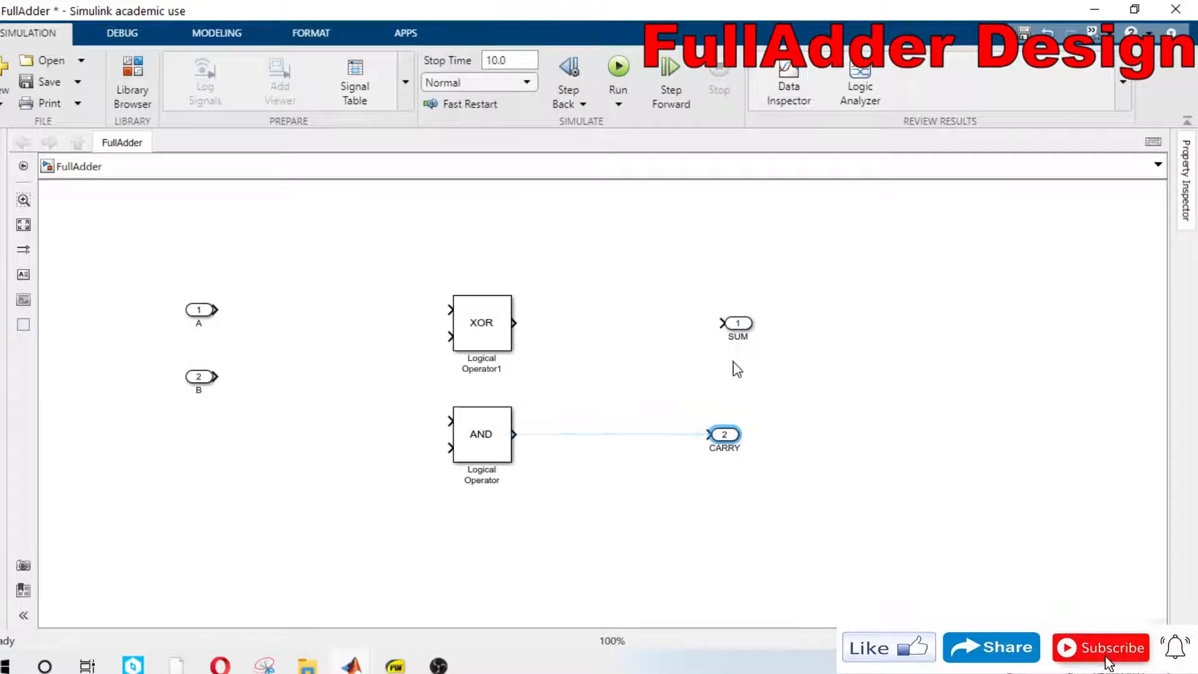
{"action": "left_click_drag", "start_coordinate": [736, 327], "coordinate": [723, 326]}
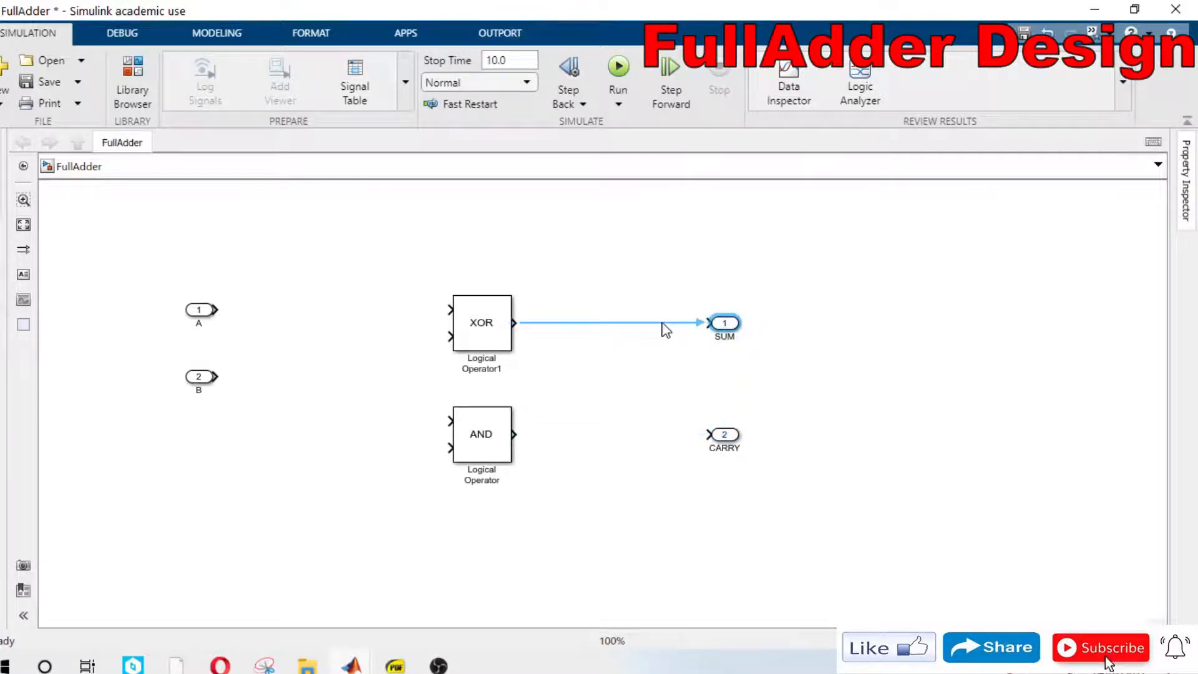
{"action": "left_click", "coordinate": [660, 323]}
{"action": "left_click_drag", "start_coordinate": [514, 434], "coordinate": [710, 435]}
Step: Wire inputs A and B to both inputs of the XOR and AND gates, then save the model
{"action": "left_click_drag", "start_coordinate": [214, 310], "coordinate": [448, 306]}
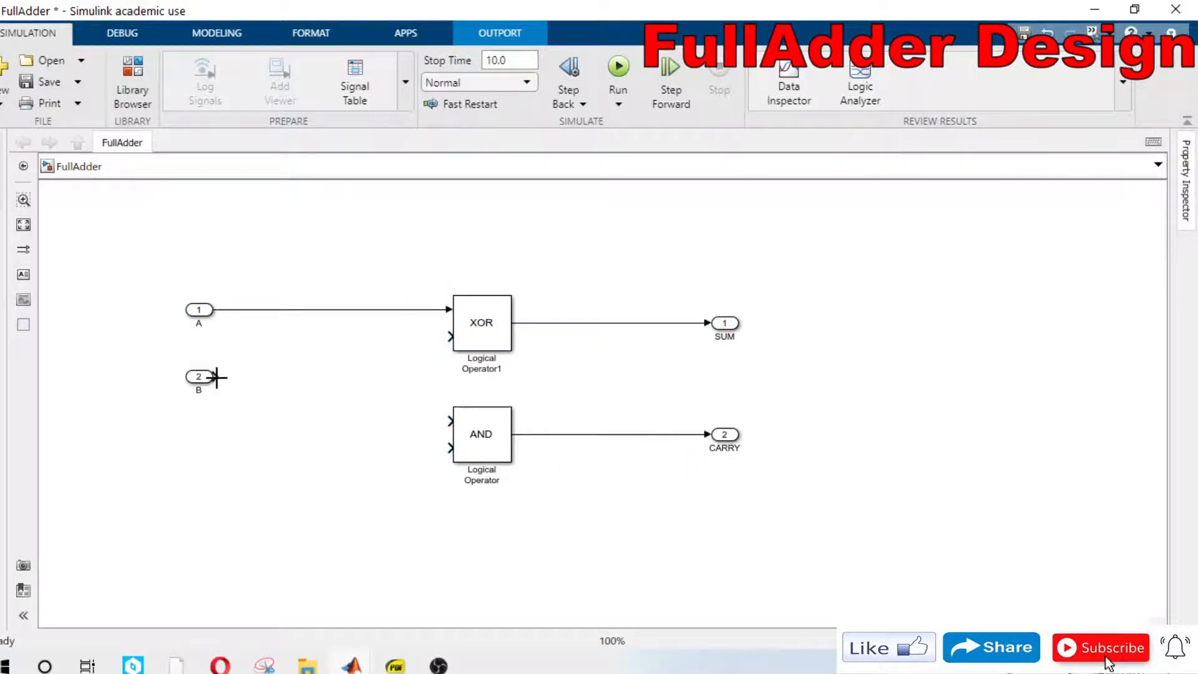
{"action": "left_click_drag", "start_coordinate": [217, 377], "coordinate": [448, 336]}
{"action": "left_click", "coordinate": [460, 430]}
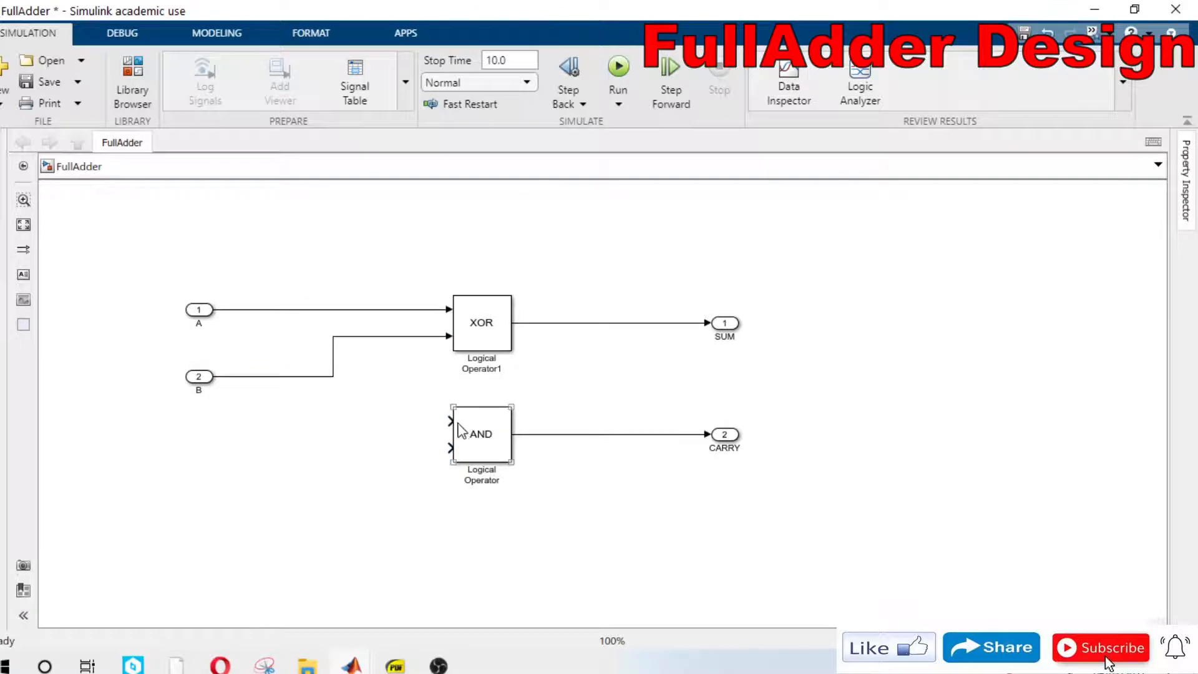
{"action": "left_click_drag", "start_coordinate": [452, 422], "coordinate": [408, 310]}
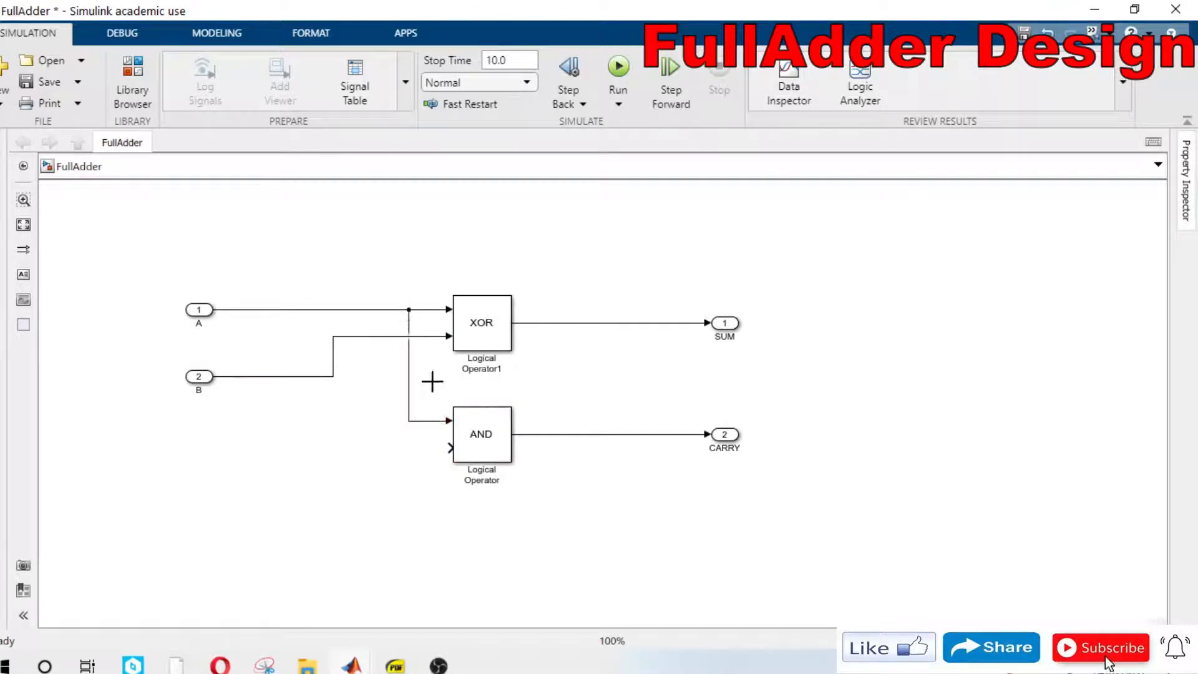
{"action": "mouse_move", "coordinate": [447, 448]}
{"action": "left_mouse_down"}
{"action": "mouse_move", "coordinate": [321, 406]}
{"action": "mouse_move", "coordinate": [315, 376]}
{"action": "left_mouse_up"}
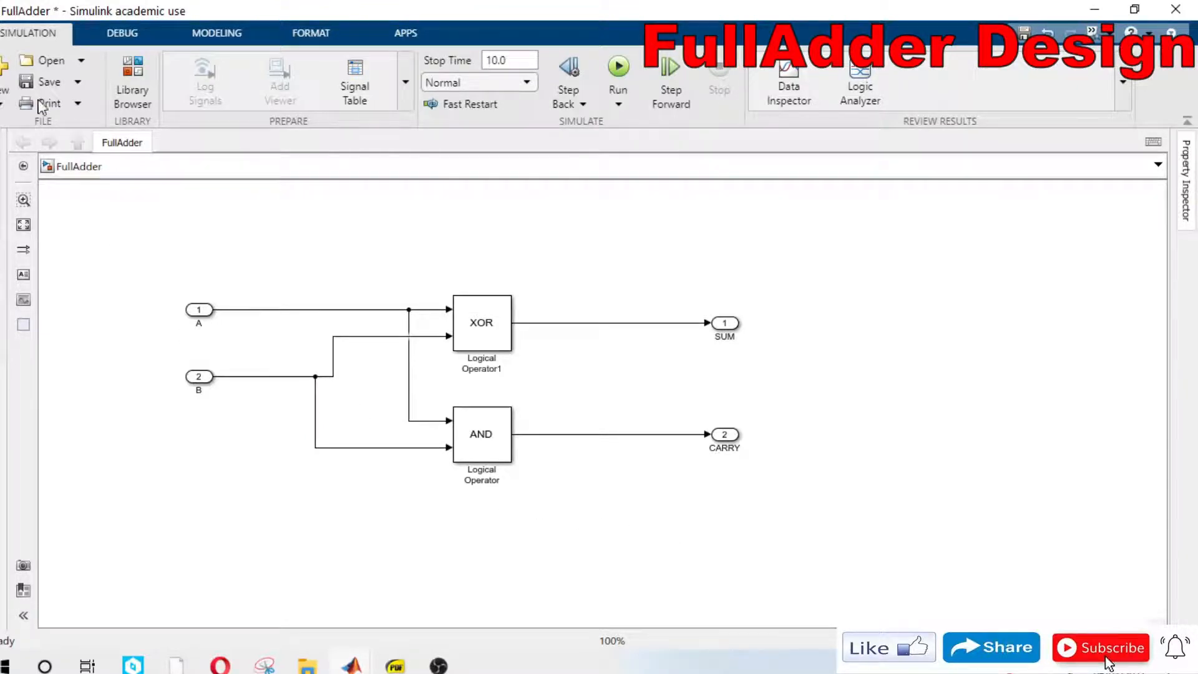
{"action": "left_click", "coordinate": [28, 81]}
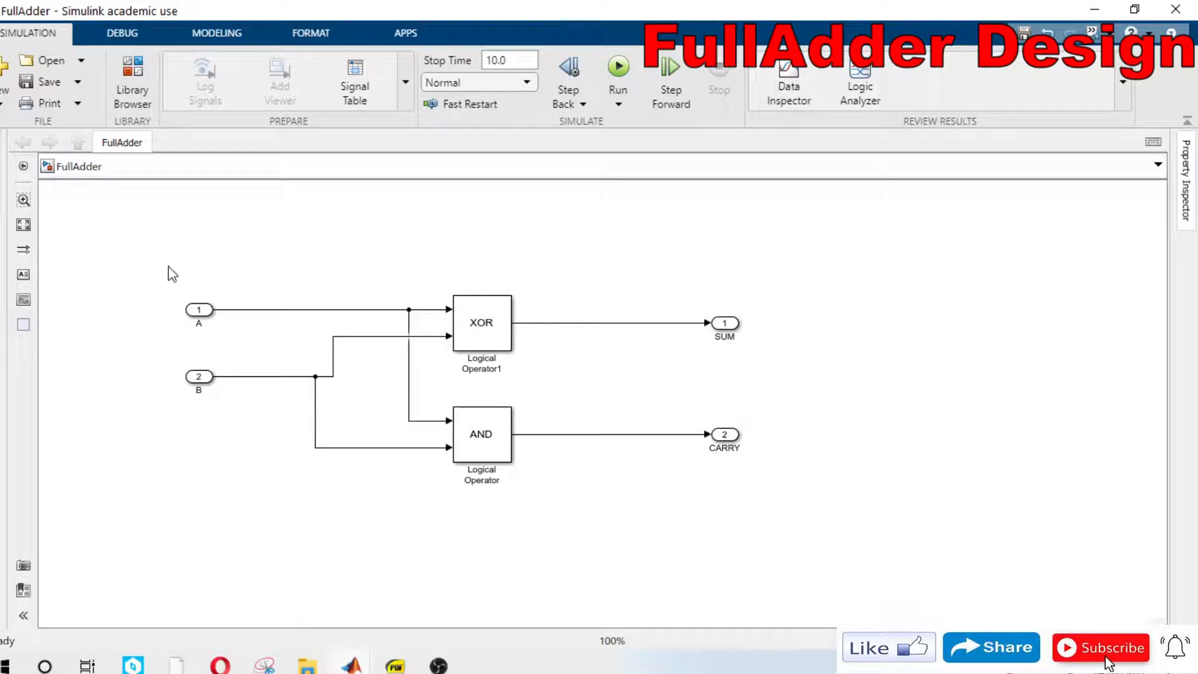
Step: Group the entire half adder circuit, including its ports, into a subsystem
{"action": "left_click_drag", "start_coordinate": [166, 267], "coordinate": [766, 513]}
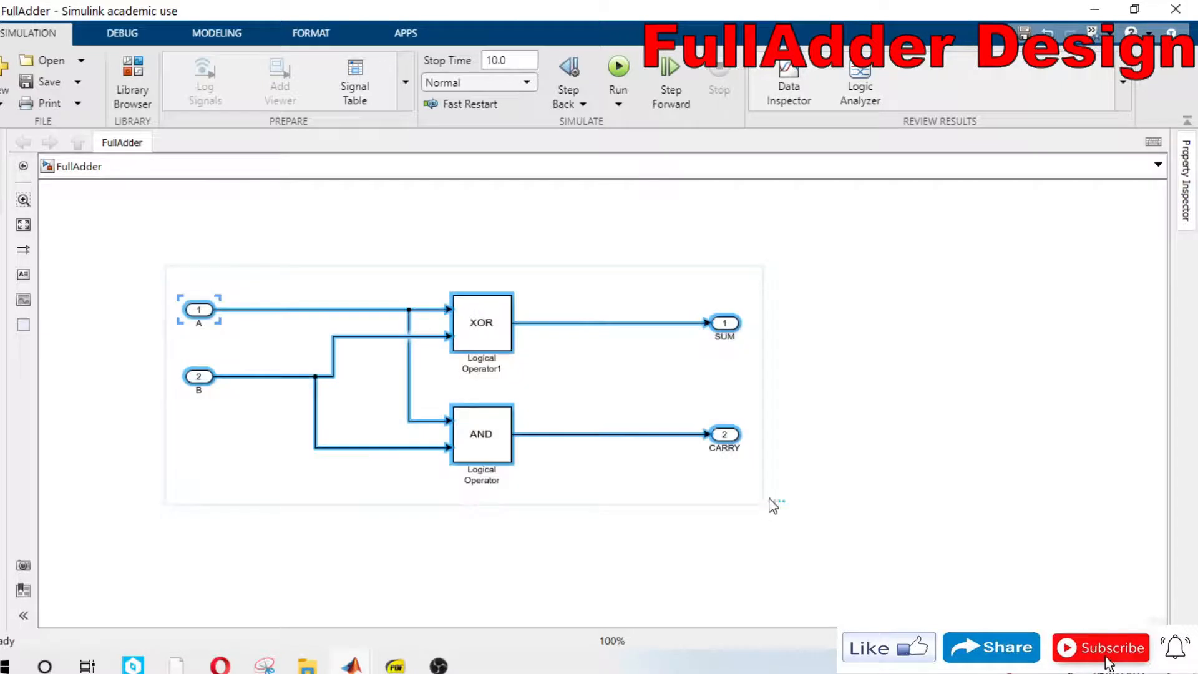
{"action": "mouse_move", "coordinate": [775, 504]}
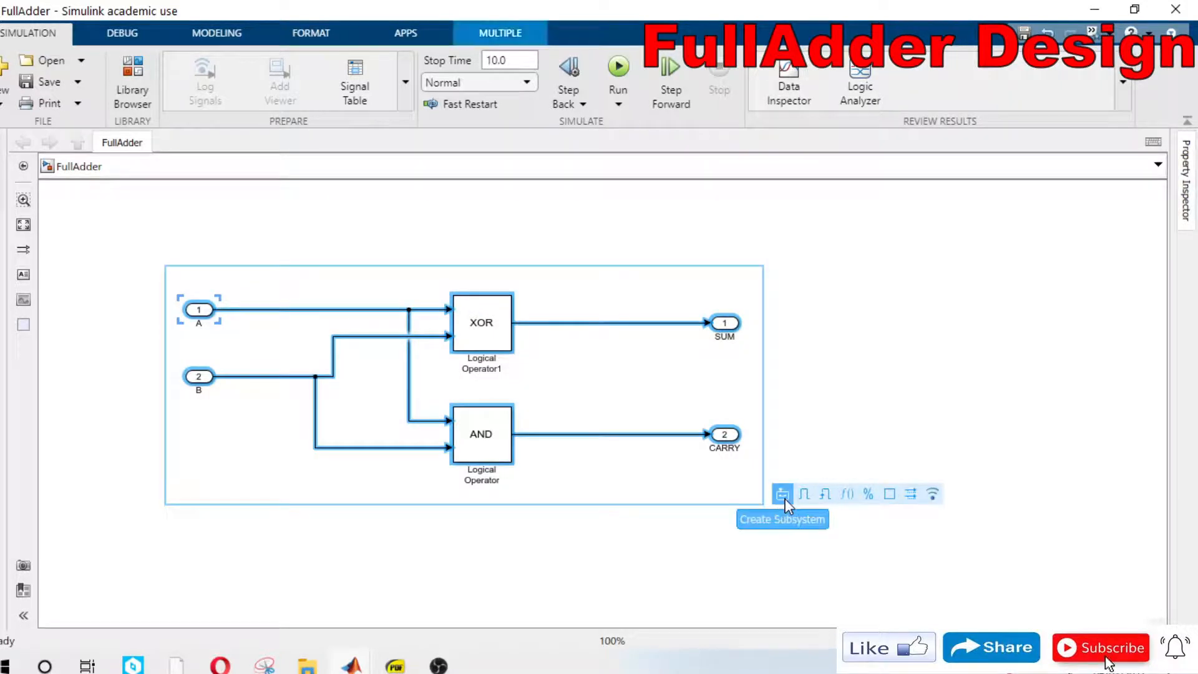
{"action": "left_click", "coordinate": [784, 498]}
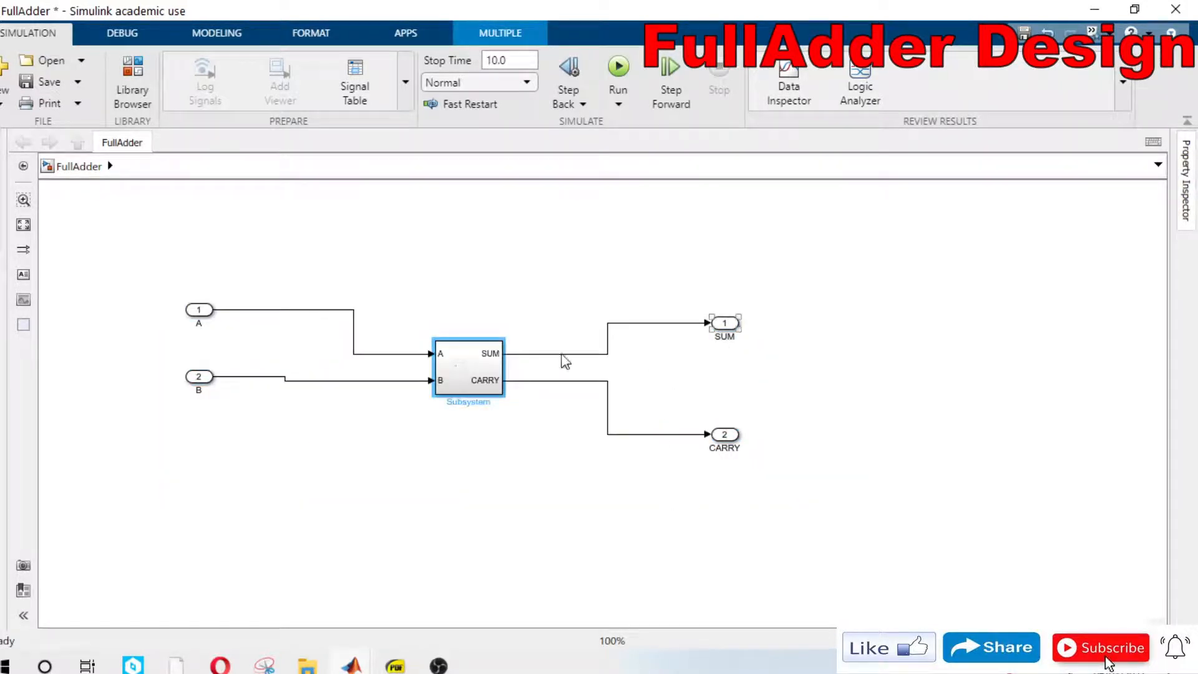
Step: Enlarge the subsystem block and align the SUM, CARRY and B ports so their connecting lines run straight
{"action": "left_click_drag", "start_coordinate": [503, 341], "coordinate": [555, 276]}
{"action": "left_click", "coordinate": [727, 325]}
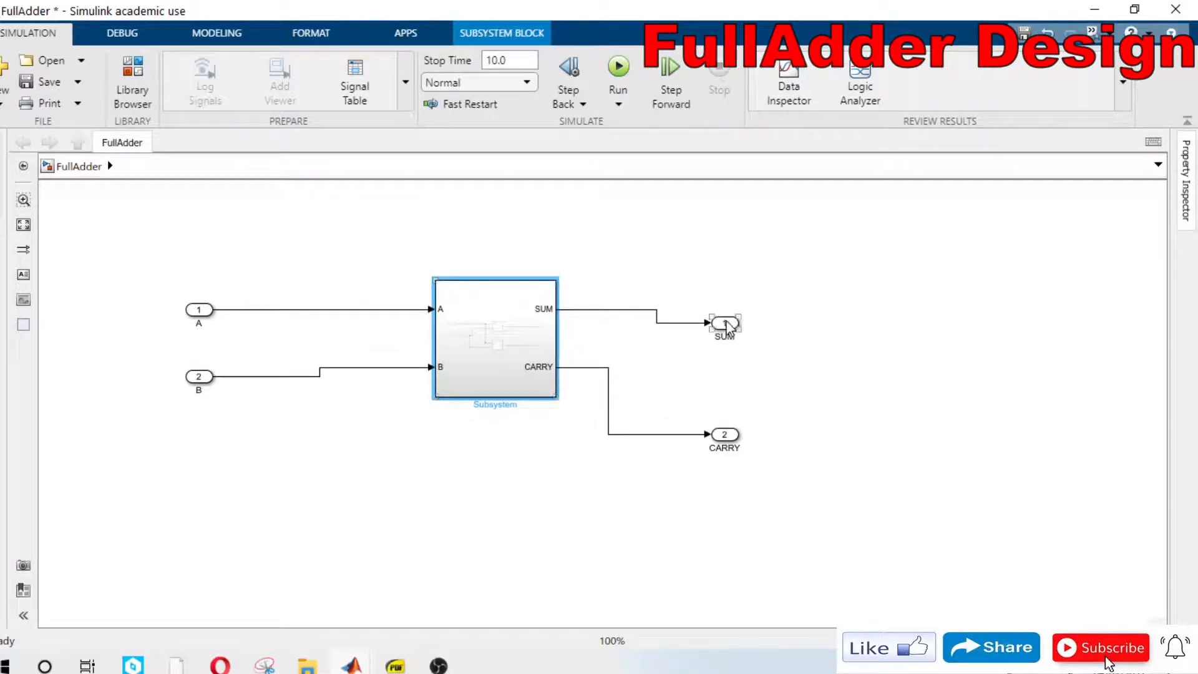
{"action": "left_click", "coordinate": [726, 435]}
{"action": "left_click_drag", "start_coordinate": [726, 435], "coordinate": [724, 368]}
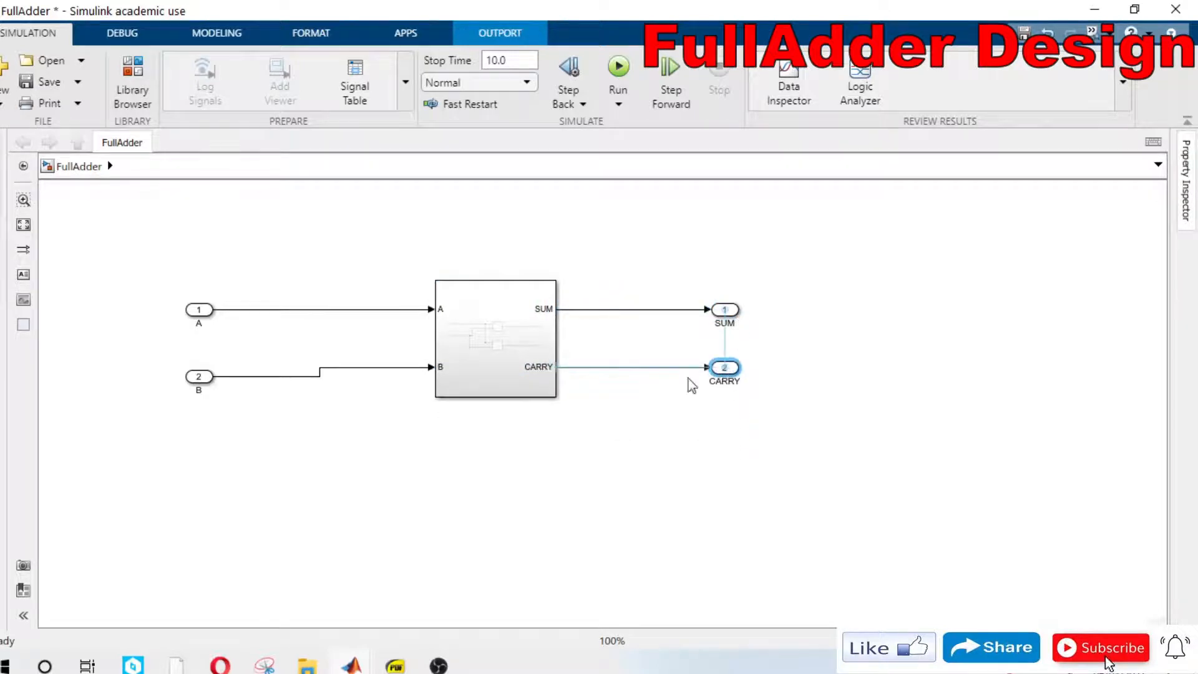
{"action": "left_click", "coordinate": [199, 376]}
{"action": "left_click_drag", "start_coordinate": [198, 376], "coordinate": [199, 367]}
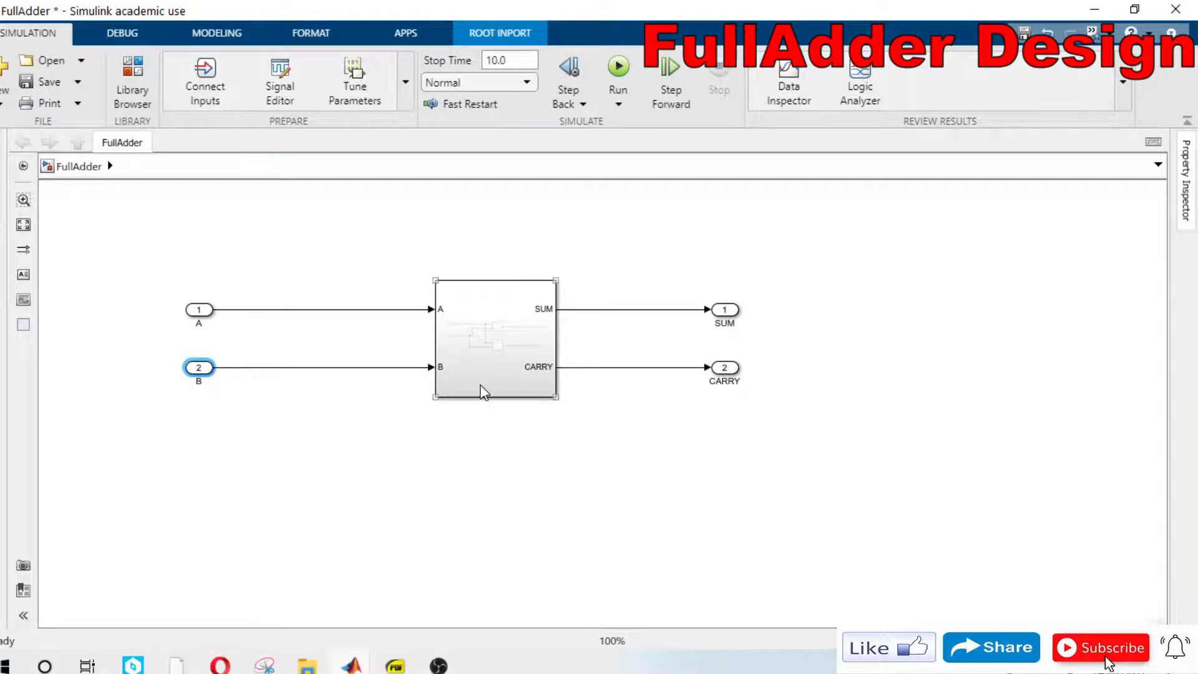
Step: Shift the subsystem block slightly toward the inputs, rename it HalfAdder, and save the model
{"action": "left_click_drag", "start_coordinate": [484, 390], "coordinate": [453, 394]}
{"action": "double_click", "coordinate": [469, 405]}
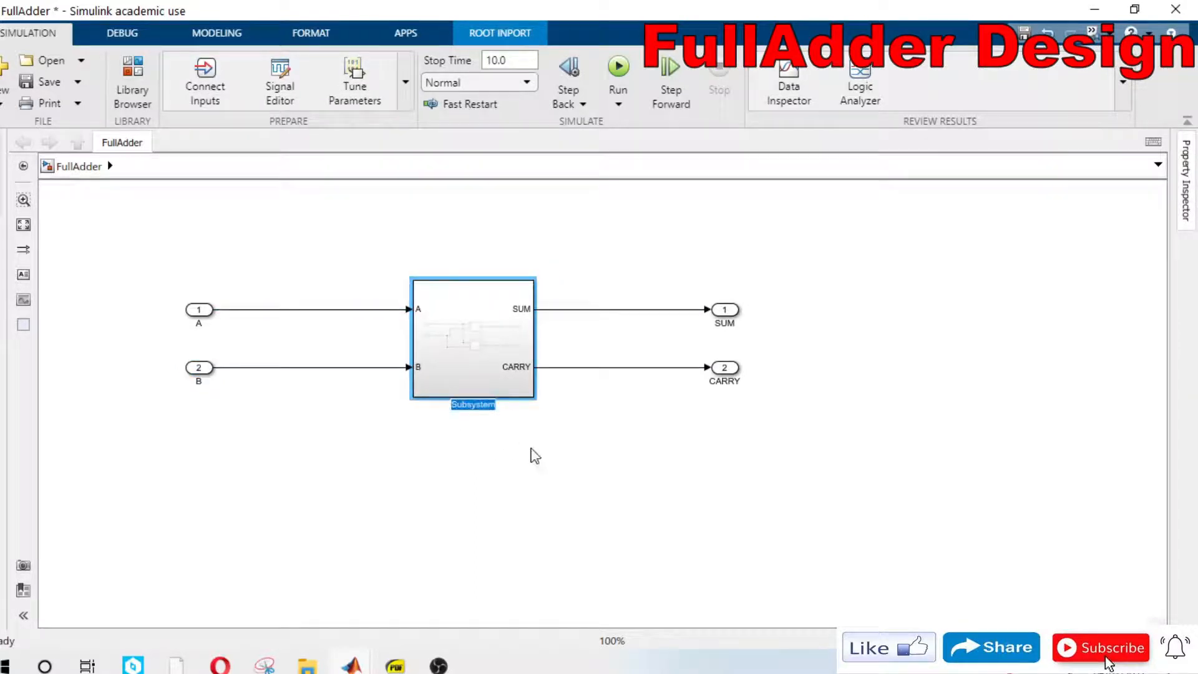
{"action": "type", "text": "Half"}
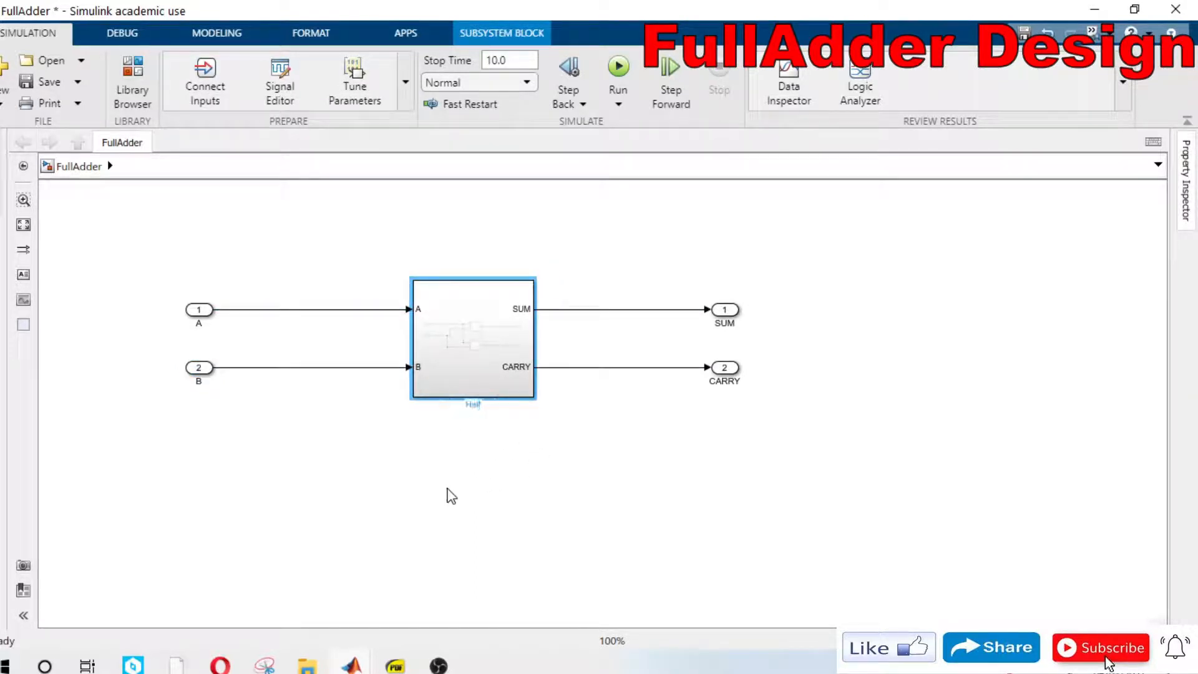
{"action": "type", "text": "Adder"}
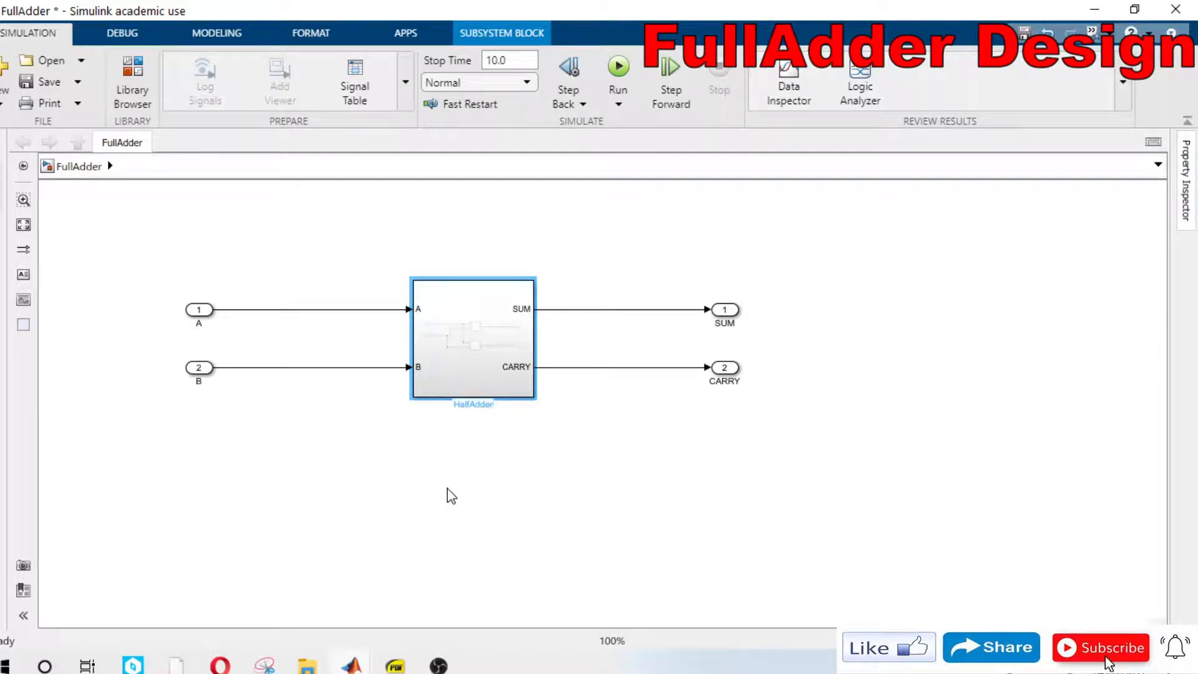
{"action": "key", "text": "Return"}
{"action": "left_click", "coordinate": [455, 512]}
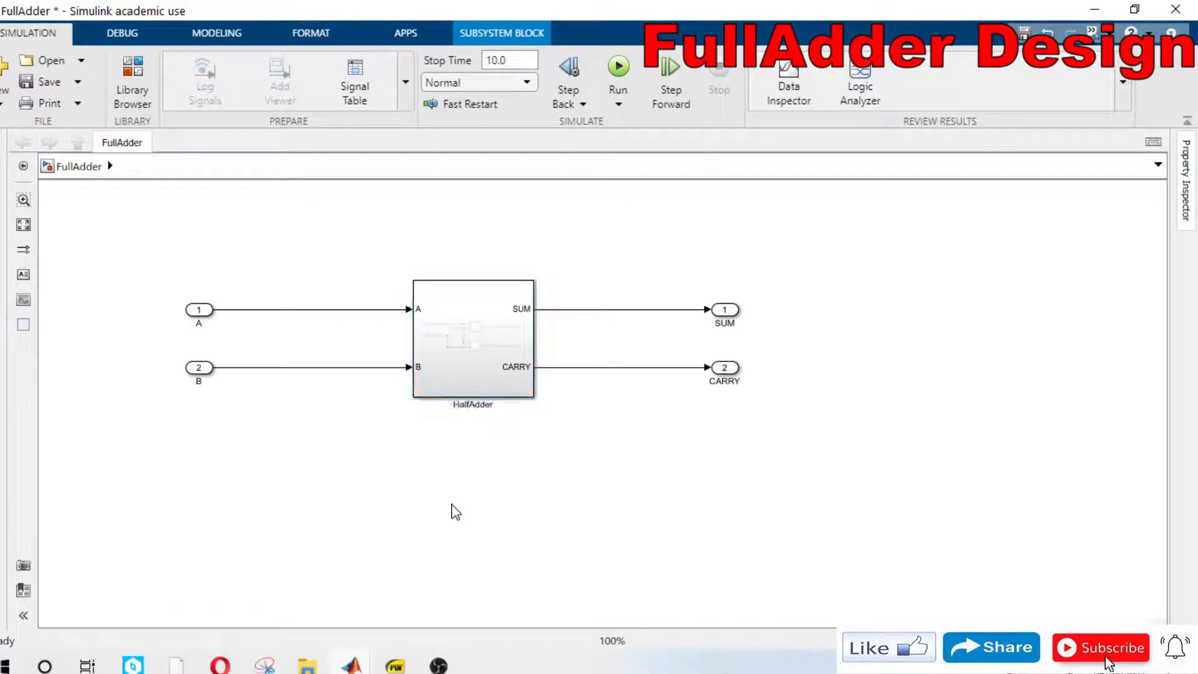
{"action": "key", "text": "ctrl+t"}
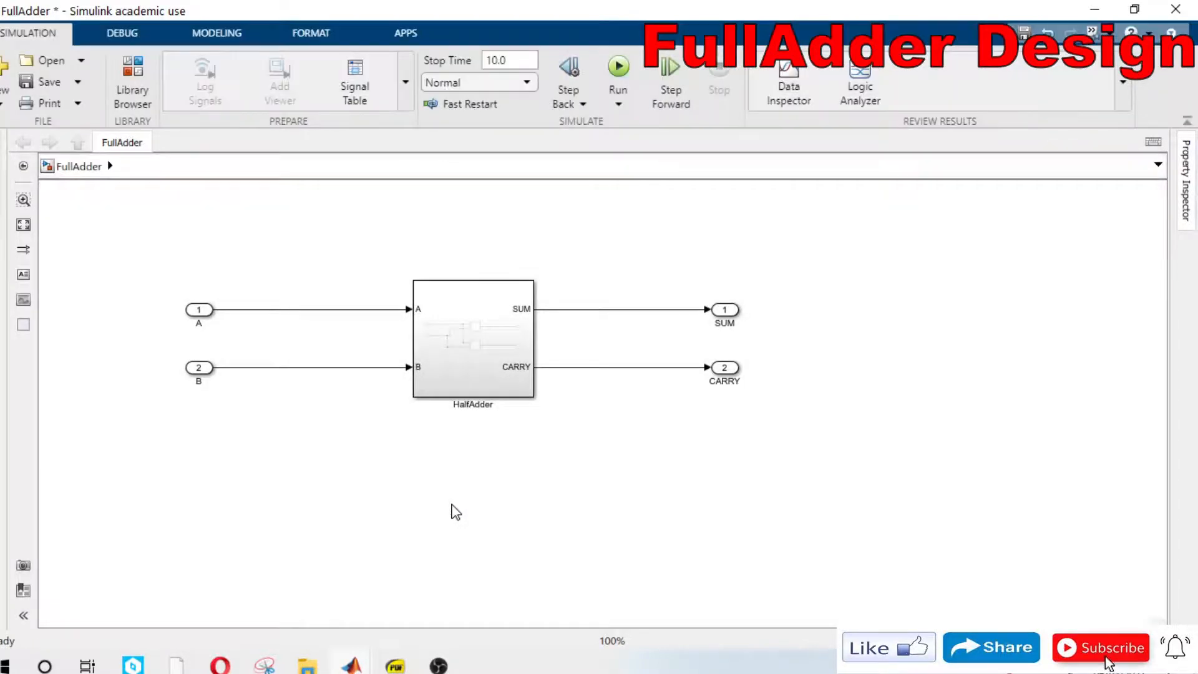
{"action": "left_click", "coordinate": [47, 83]}
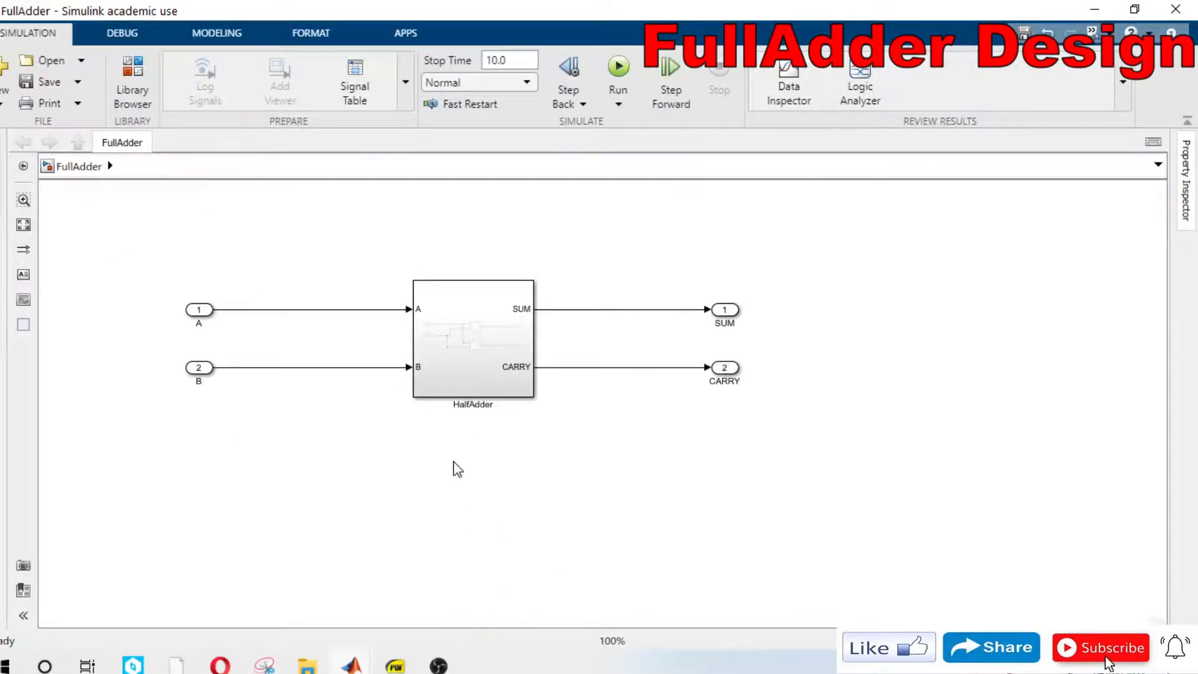
Step: Move the HalfAdder block closer to the input ports and place a copy below it, following the full adder sketch in Fulladder.pdf
{"action": "left_click_drag", "start_coordinate": [464, 362], "coordinate": [422, 356]}
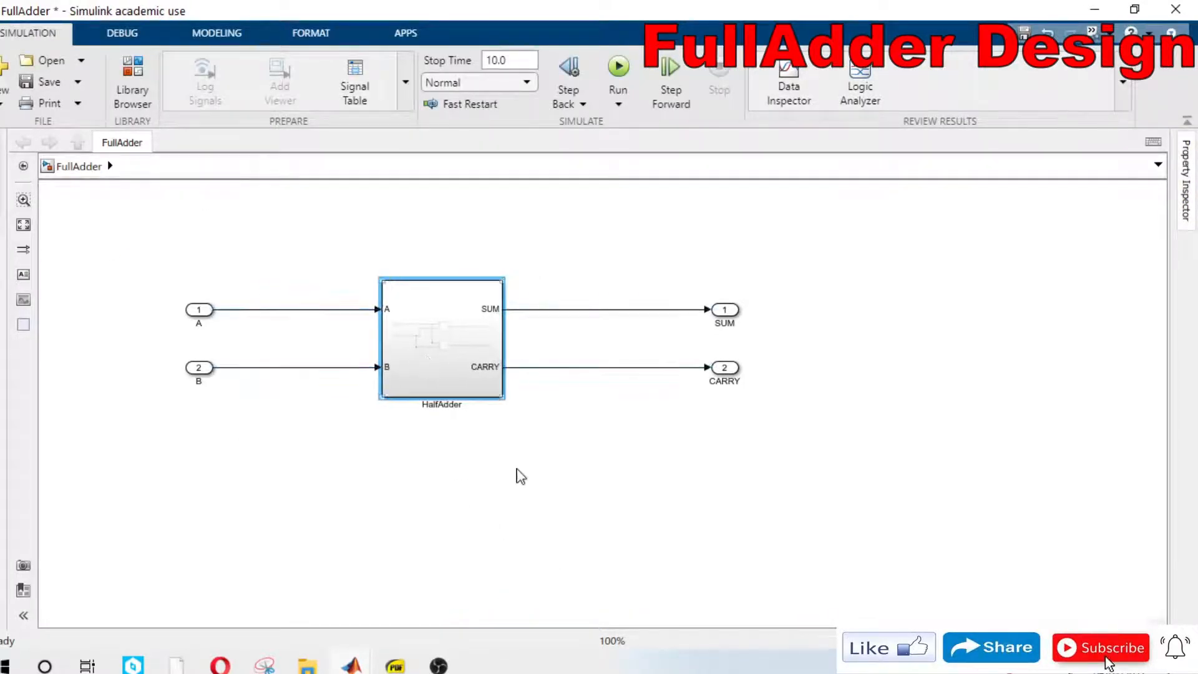
{"action": "left_click", "coordinate": [521, 476]}
{"action": "left_click", "coordinate": [395, 665]}
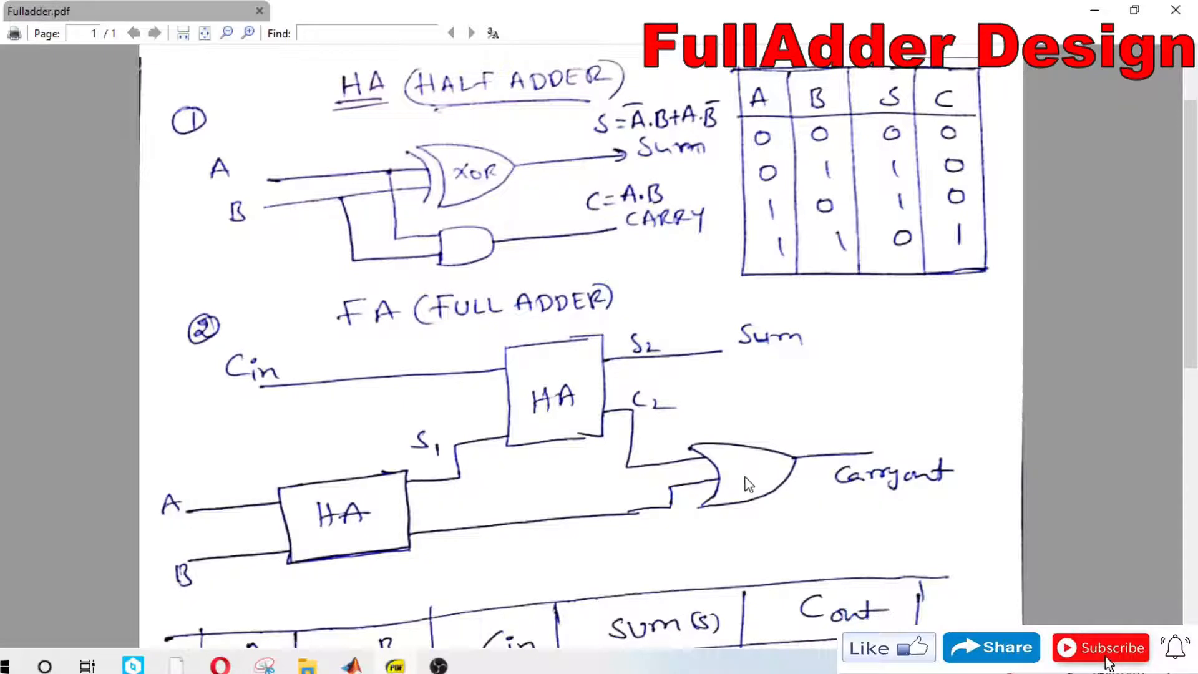
{"action": "left_click", "coordinate": [1094, 10]}
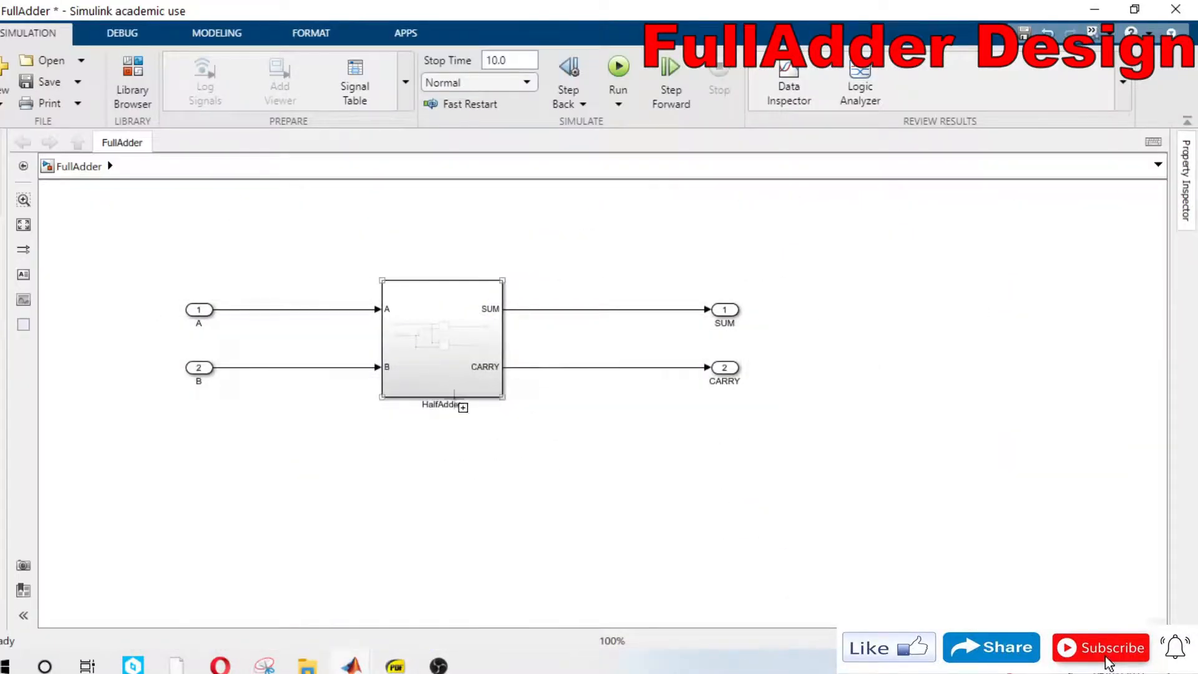
{"action": "left_click_drag", "start_coordinate": [444, 392], "coordinate": [368, 549]}
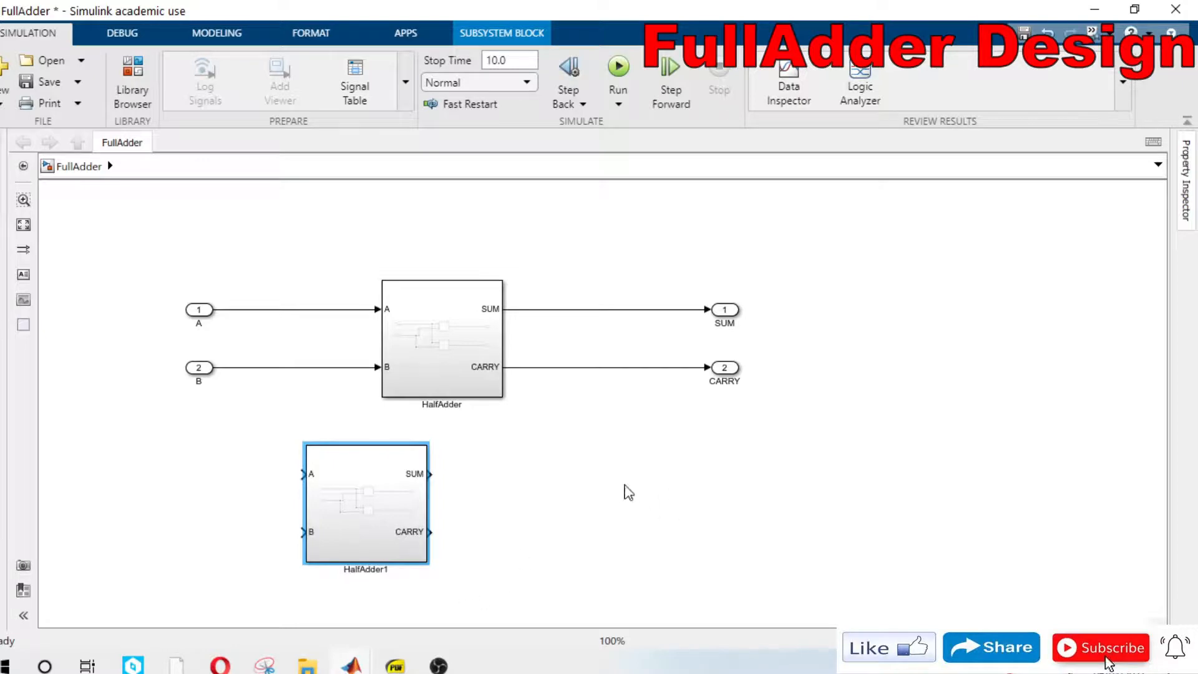
Step: Insert an HDL Coder Logical Operator block below the CARRY port and set its operator to OR
{"action": "double_click", "coordinate": [690, 475]}
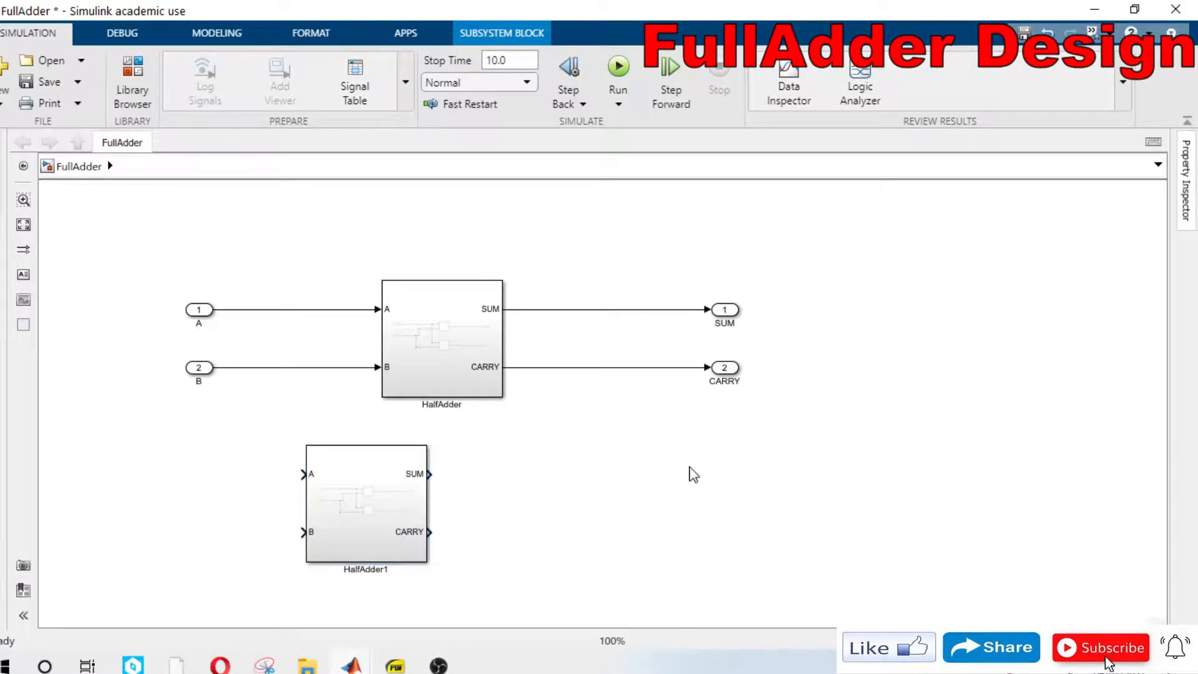
{"action": "type", "text": "logic"}
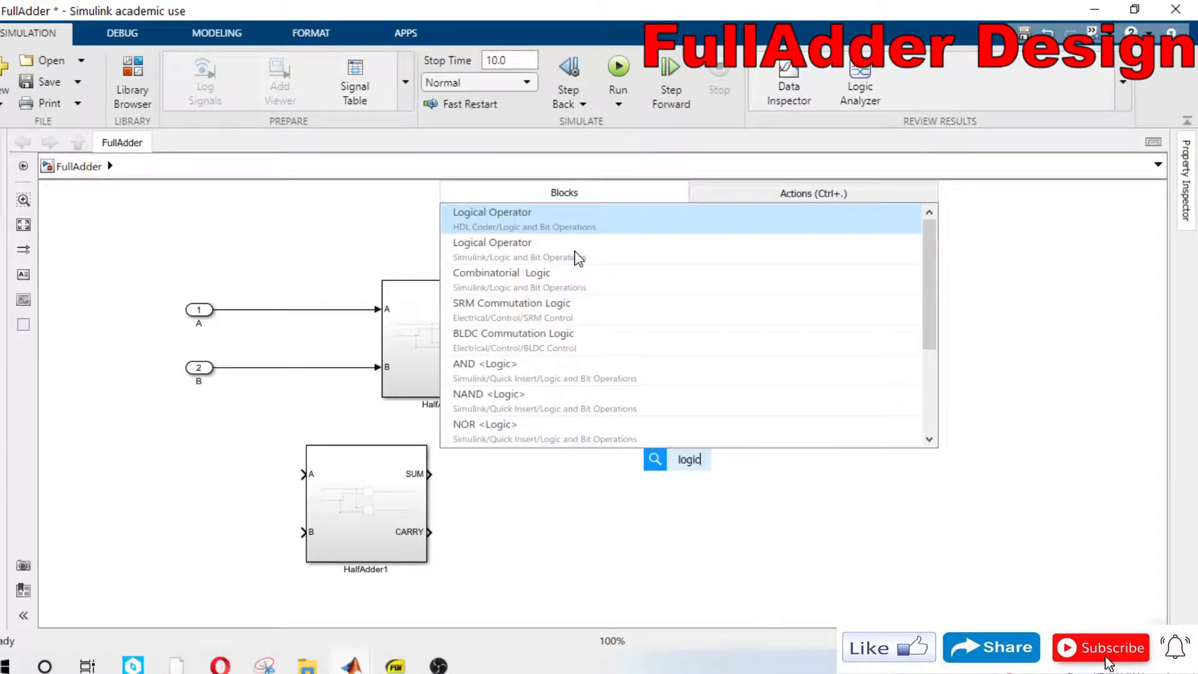
{"action": "left_click", "coordinate": [564, 226]}
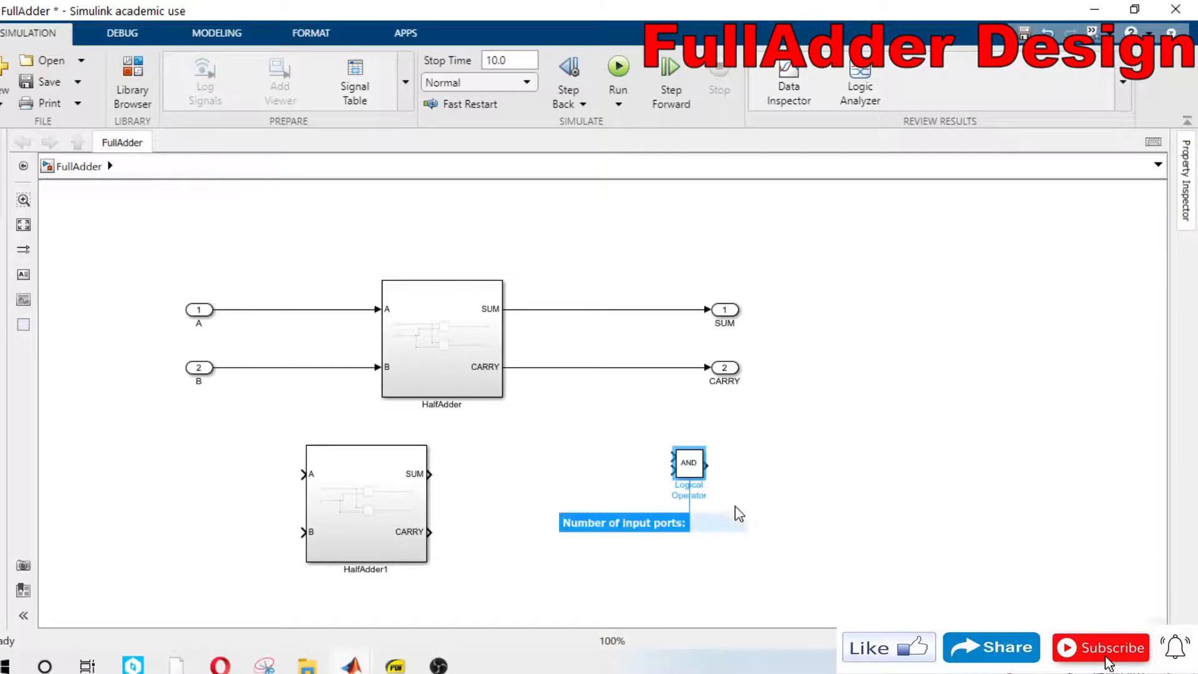
{"action": "left_click", "coordinate": [691, 473]}
{"action": "double_click", "coordinate": [691, 474]}
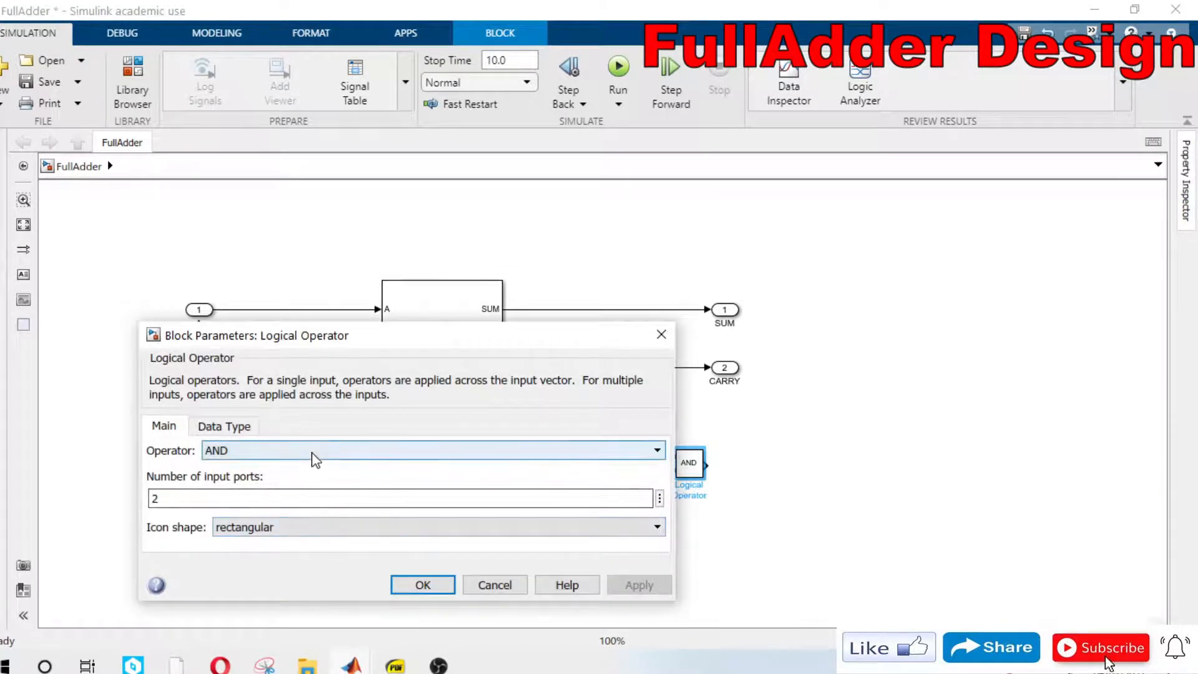
{"action": "left_click_drag", "start_coordinate": [454, 338], "coordinate": [997, 293]}
{"action": "left_click", "coordinate": [811, 403]}
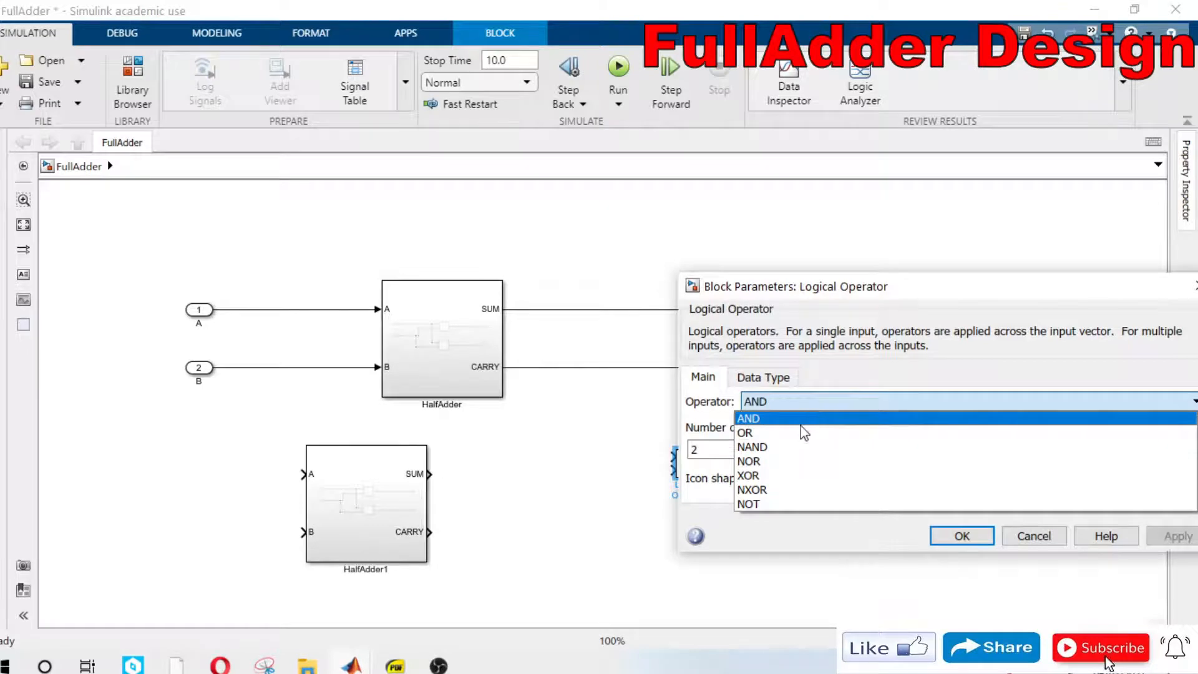
{"action": "left_click", "coordinate": [799, 432]}
{"action": "left_click", "coordinate": [962, 536]}
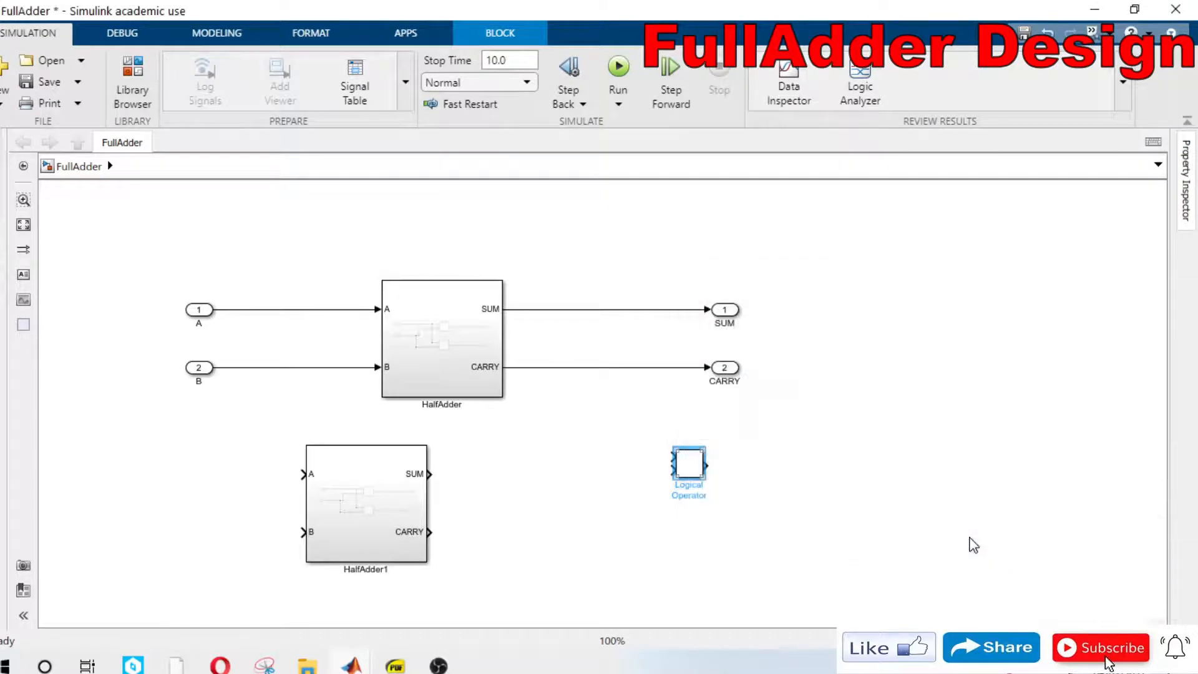
{"action": "right_click", "coordinate": [696, 471]}
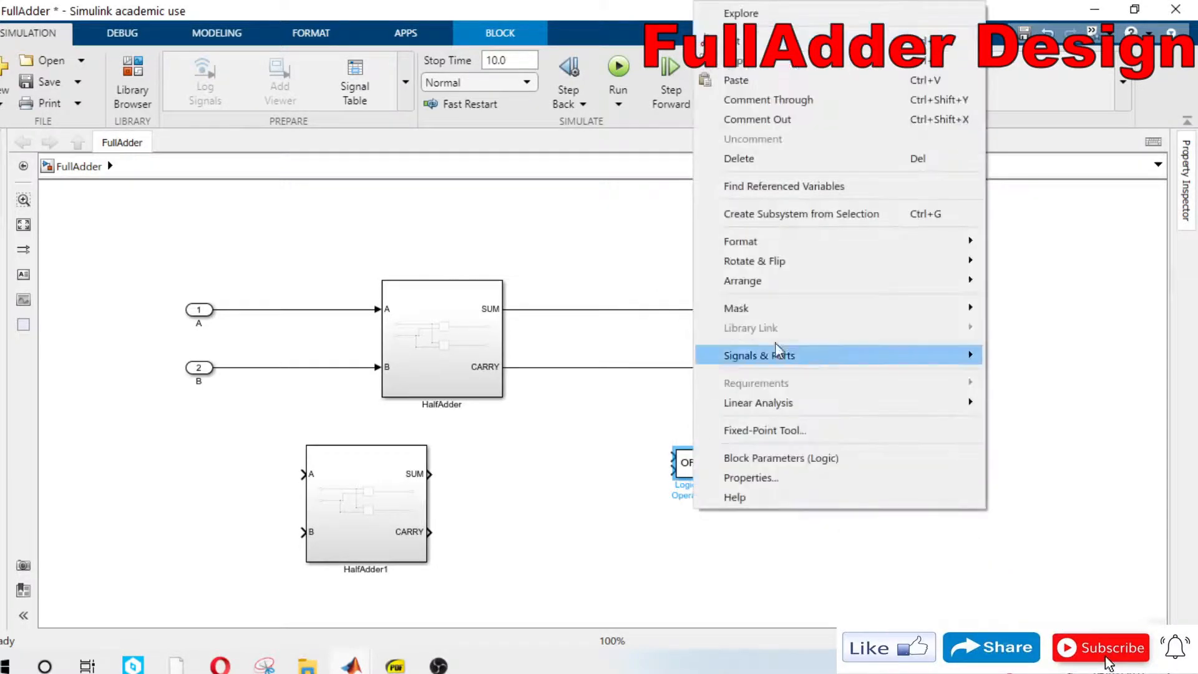
{"action": "mouse_move", "coordinate": [880, 252]}
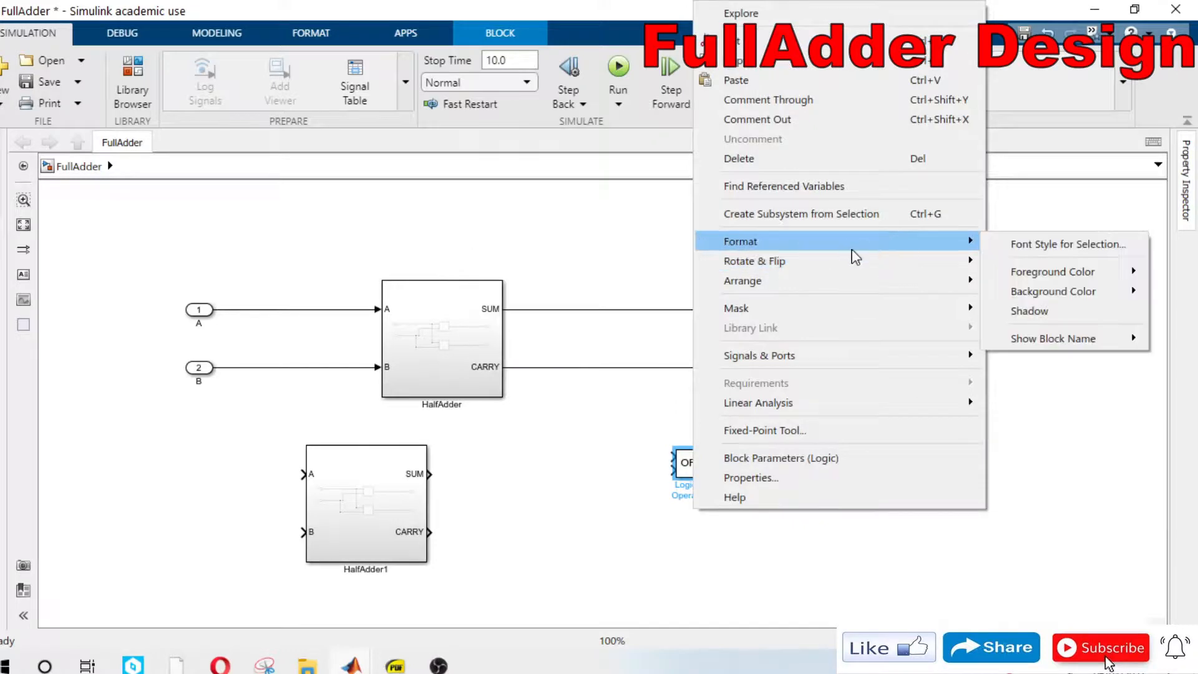
{"action": "mouse_move", "coordinate": [1008, 333]}
{"action": "left_click", "coordinate": [973, 360]}
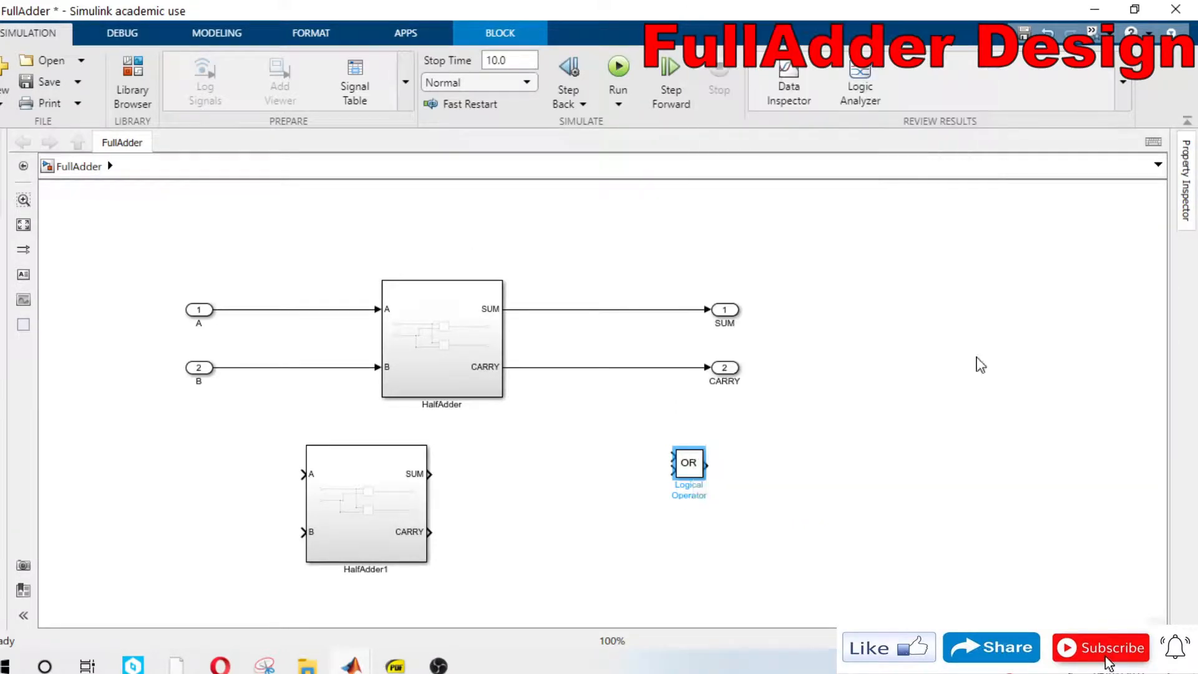
Step: Move the OR block farther from the half adders and place the HalfAdder copy above it, beyond the SUM and CARRY ports
{"action": "left_click_drag", "start_coordinate": [686, 472], "coordinate": [811, 490]}
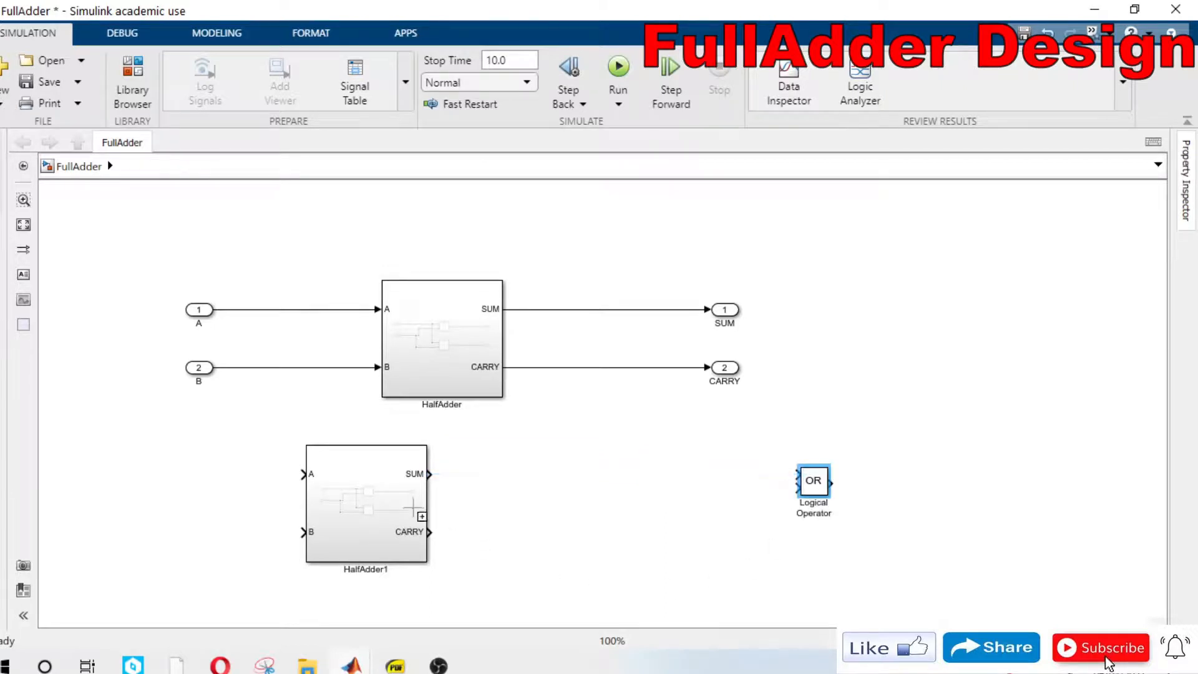
{"action": "left_click_drag", "start_coordinate": [375, 519], "coordinate": [624, 502]}
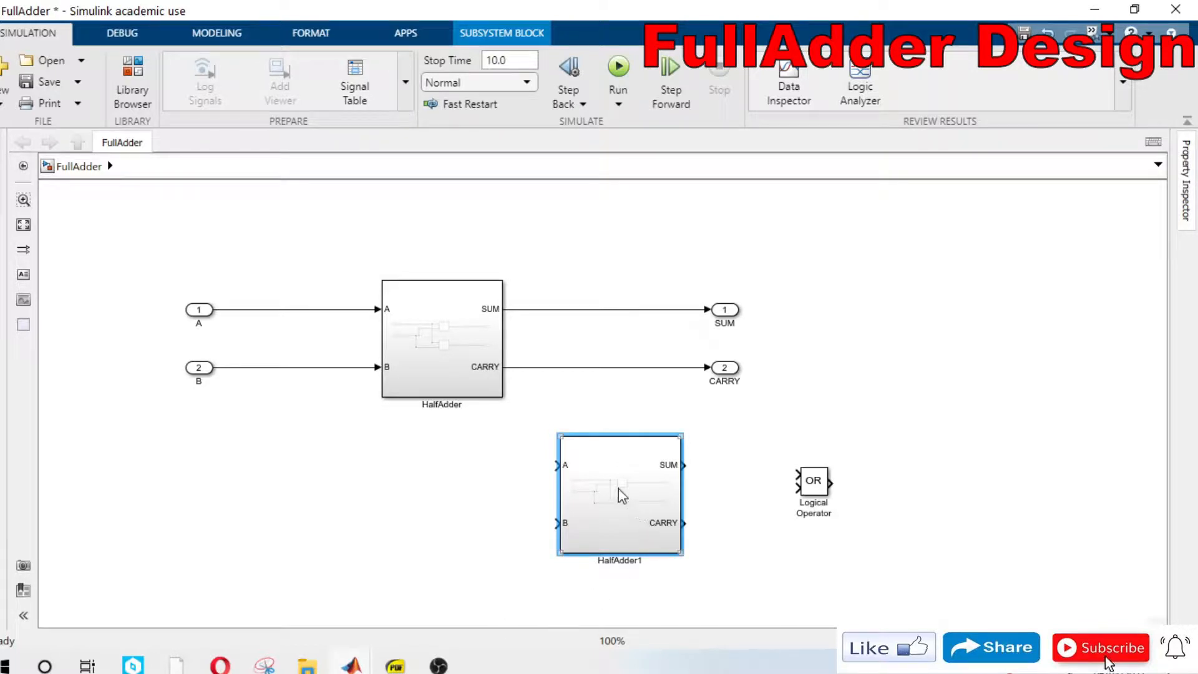
{"action": "left_click_drag", "start_coordinate": [629, 499], "coordinate": [883, 321]}
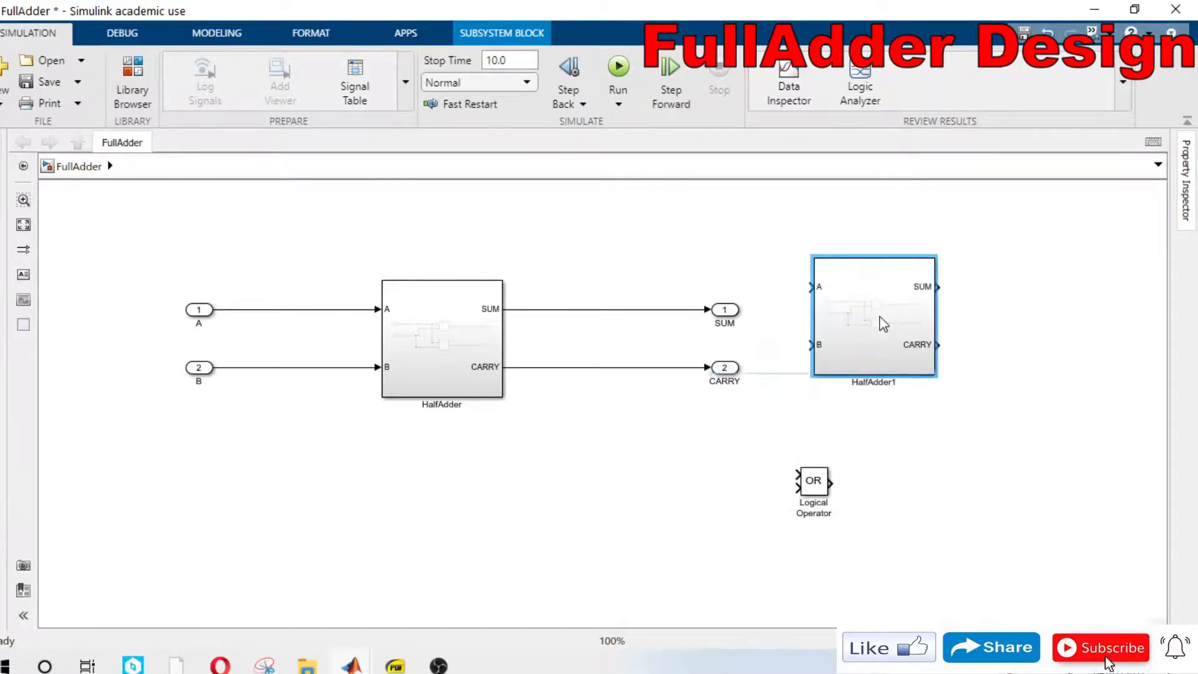
Step: Detach the SUM and CARRY output ports from HalfAdder and place them beyond HalfAdder1
{"action": "left_click_drag", "start_coordinate": [706, 312], "coordinate": [1017, 302]}
{"action": "left_click", "coordinate": [722, 312]}
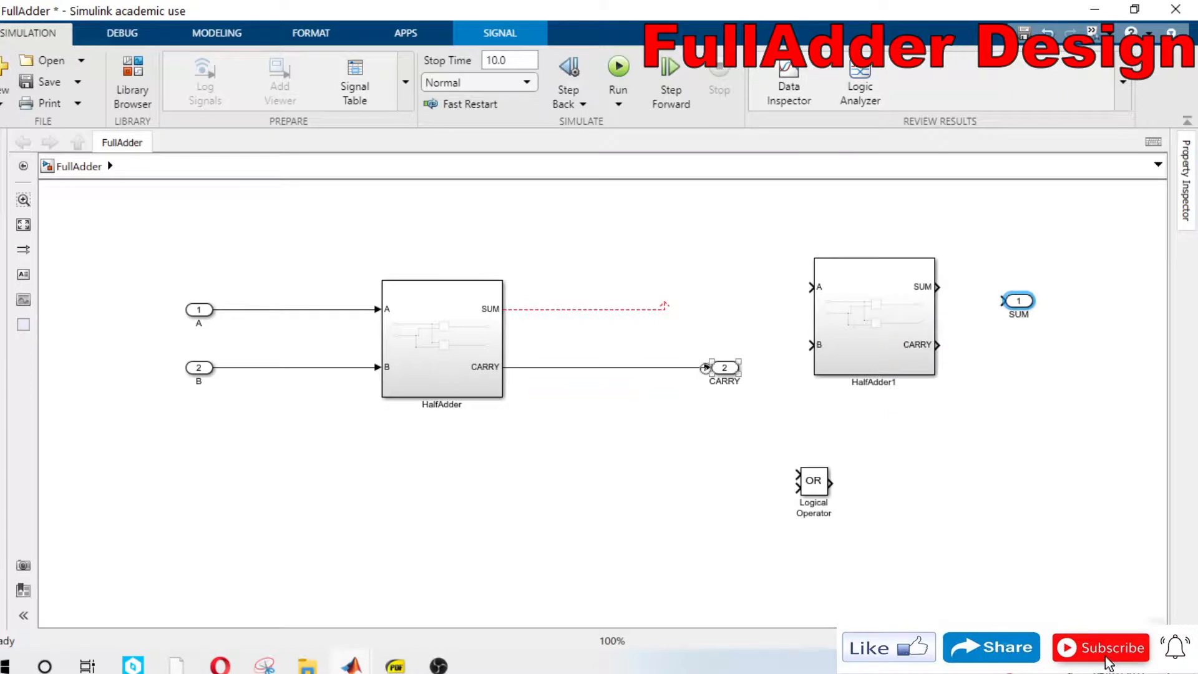
{"action": "left_click_drag", "start_coordinate": [706, 368], "coordinate": [1048, 395]}
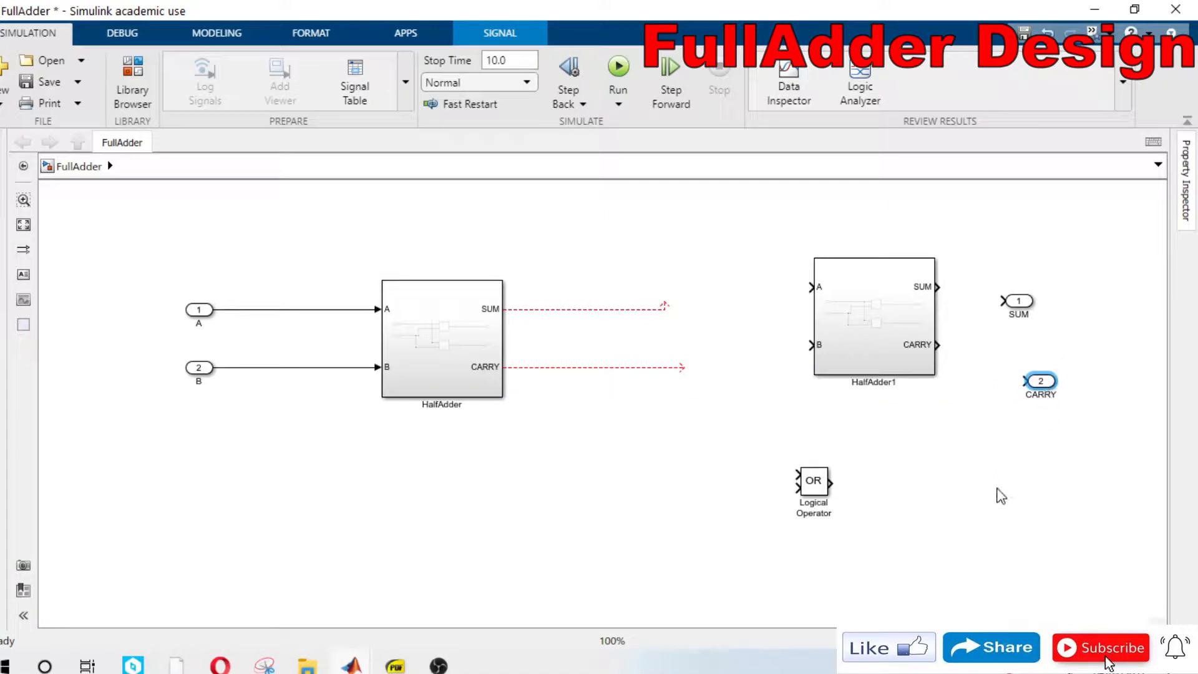
Step: Move HalfAdder1 closer to the first half adder, and shift HalfAdder with its A and B inputs and signal lines lower
{"action": "left_click_drag", "start_coordinate": [889, 323], "coordinate": [762, 349]}
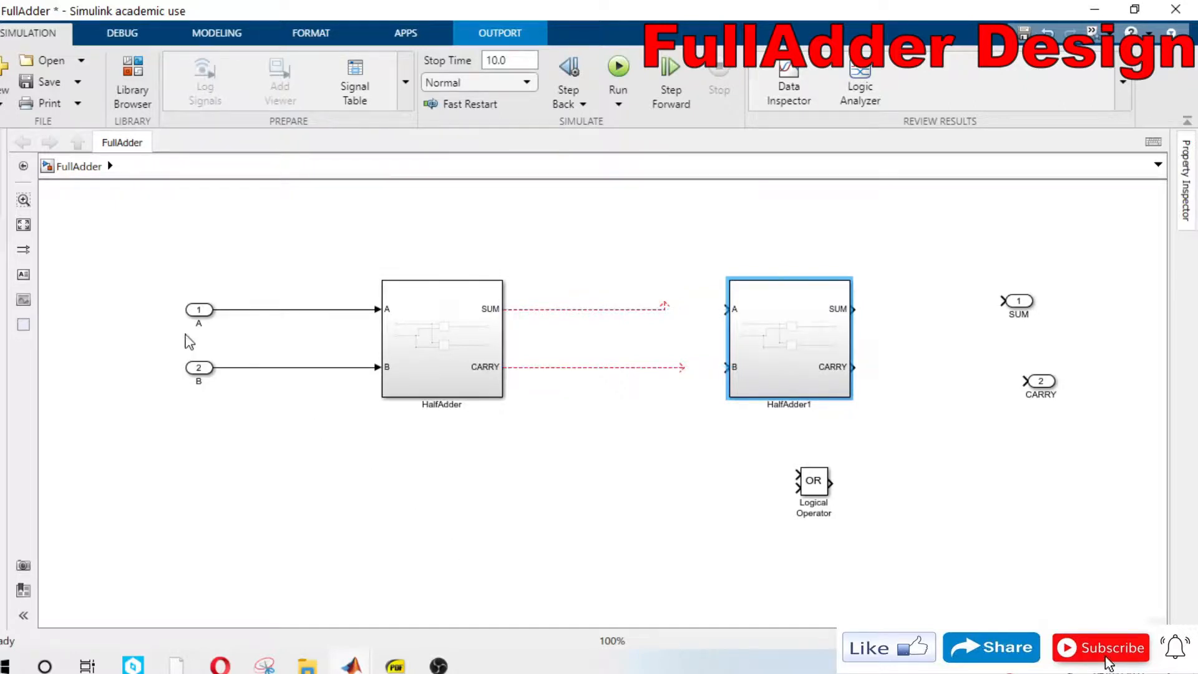
{"action": "left_click_drag", "start_coordinate": [134, 290], "coordinate": [611, 442]}
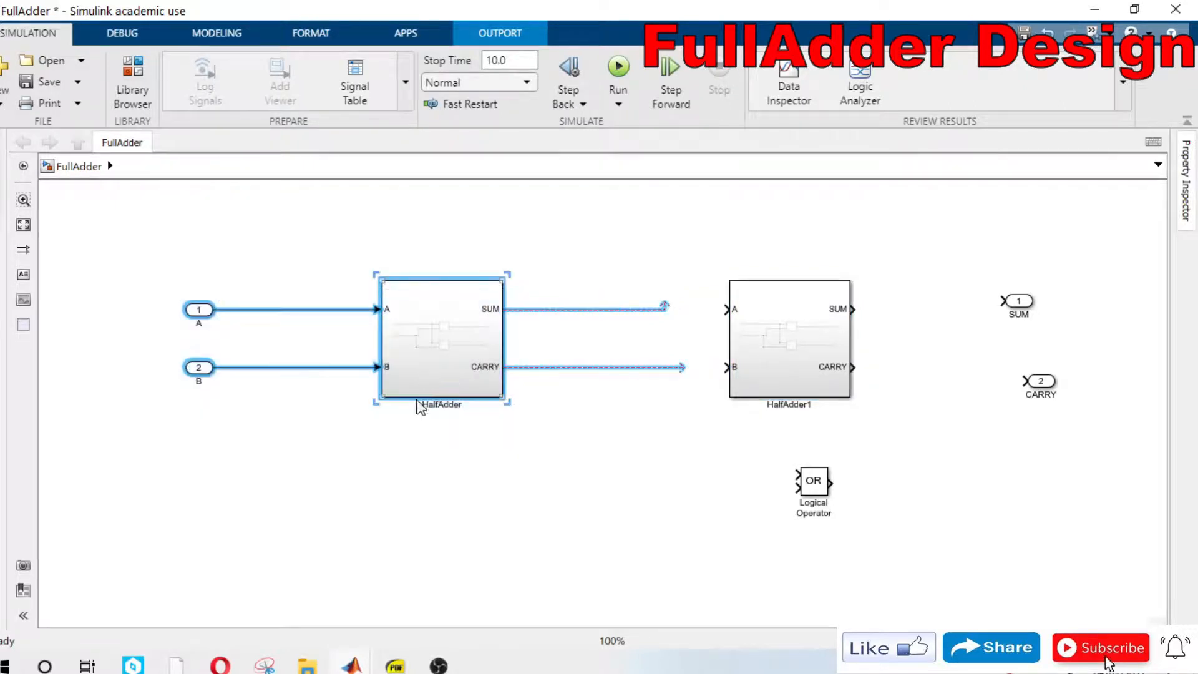
{"action": "left_click_drag", "start_coordinate": [428, 369], "coordinate": [396, 448]}
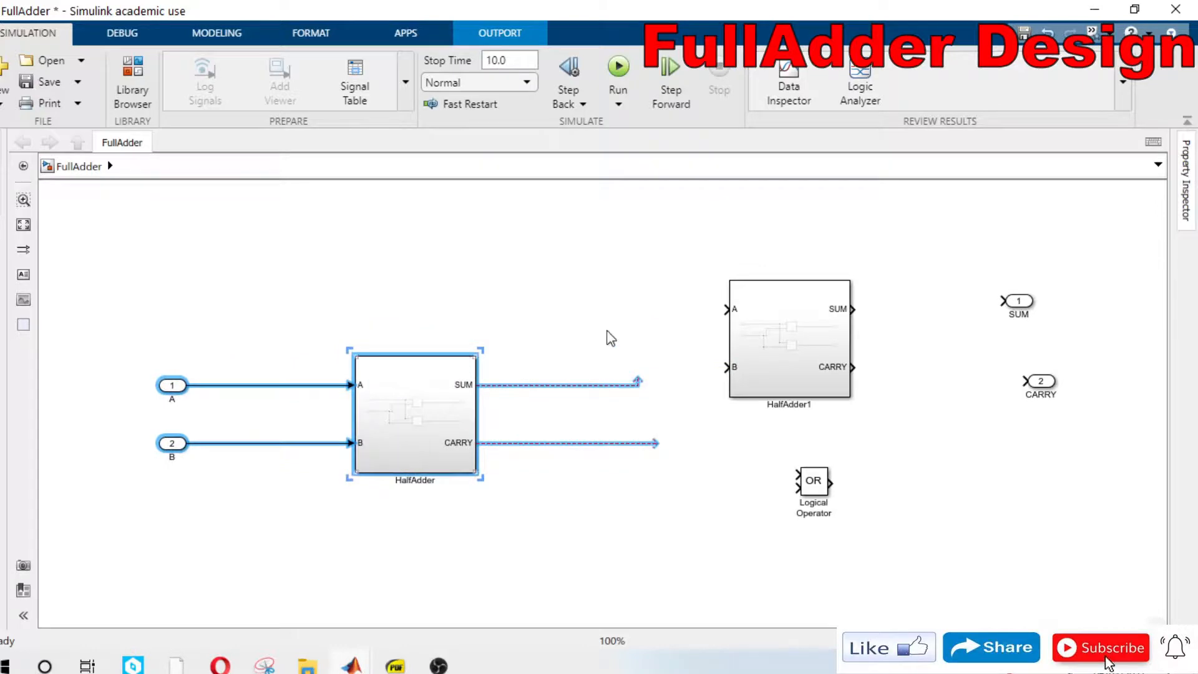
{"action": "left_click", "coordinate": [484, 336]}
Step: Place a copy of input port A above the HalfAdder block as a third input and name it Cin
{"action": "left_click", "coordinate": [175, 391]}
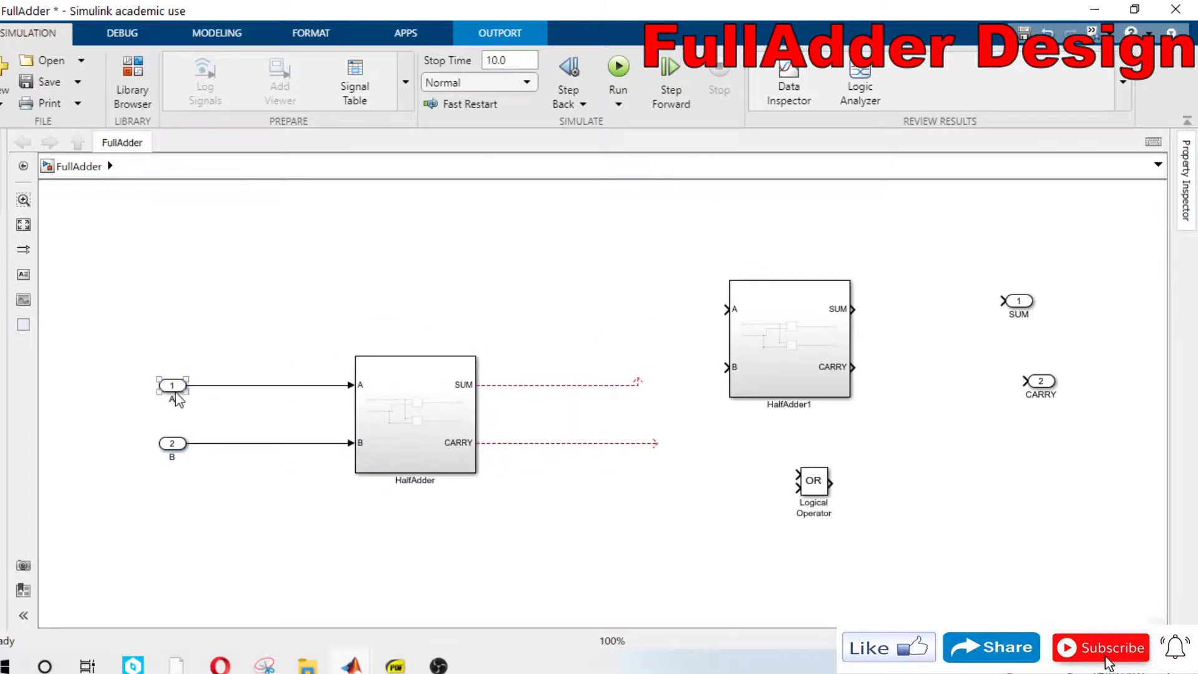
{"action": "left_click_drag", "start_coordinate": [174, 390], "coordinate": [397, 298]}
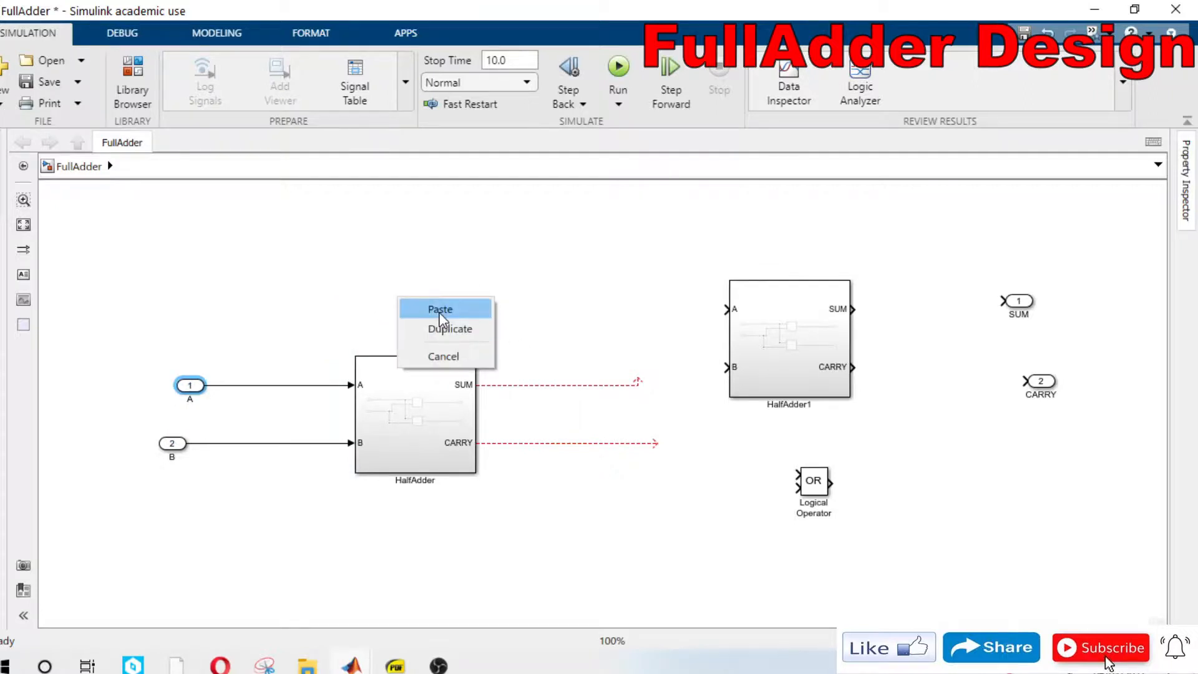
{"action": "left_click", "coordinate": [482, 309]}
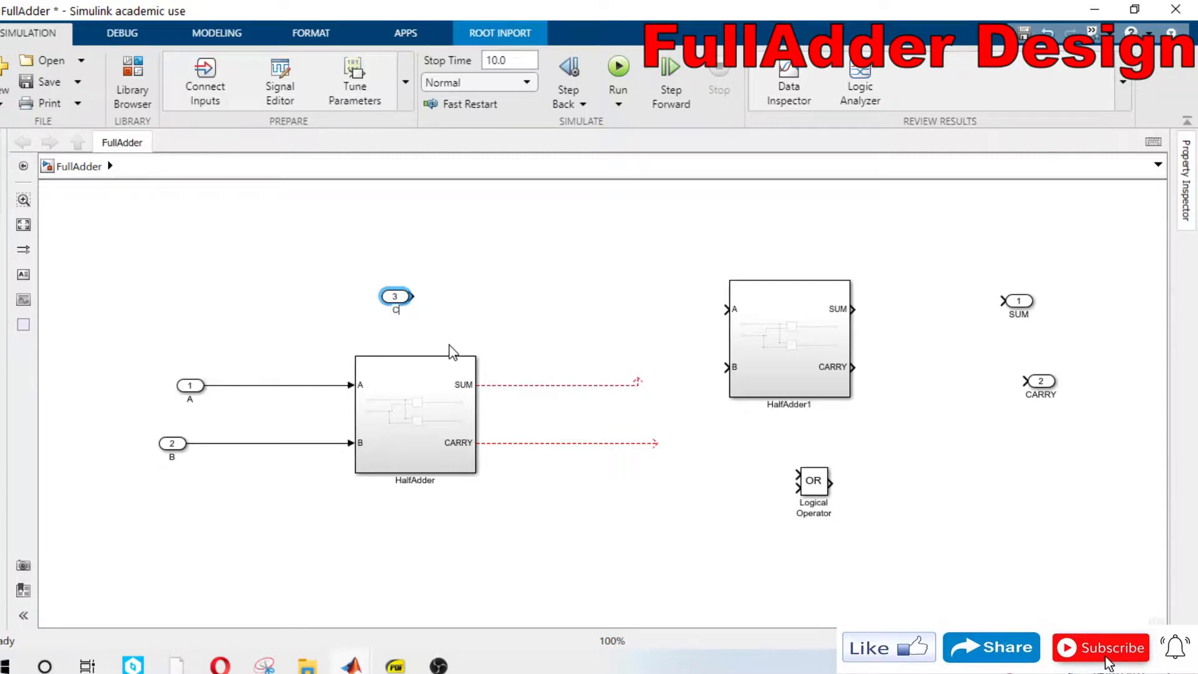
{"action": "left_click", "coordinate": [541, 326]}
Step: Connect Cin to HalfAdder1's A input and HalfAdder's SUM to its B input, placing HalfAdder1 closer to HalfAdder
{"action": "left_click_drag", "start_coordinate": [415, 295], "coordinate": [727, 309]}
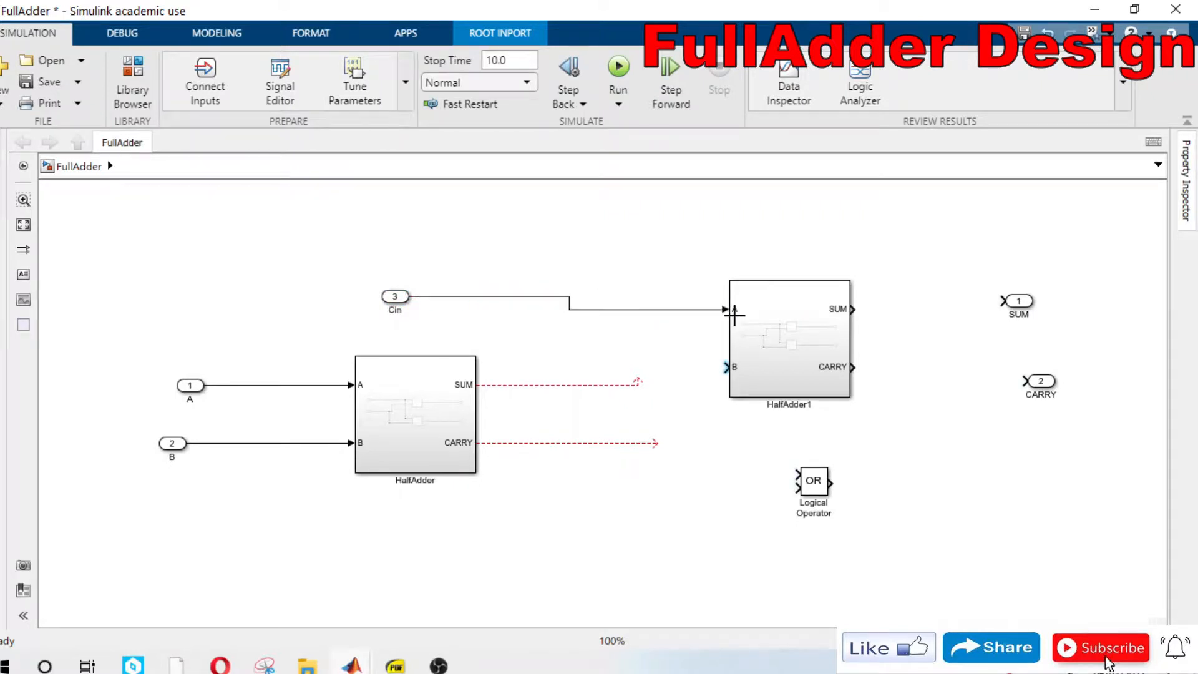
{"action": "left_click_drag", "start_coordinate": [401, 297], "coordinate": [393, 310]}
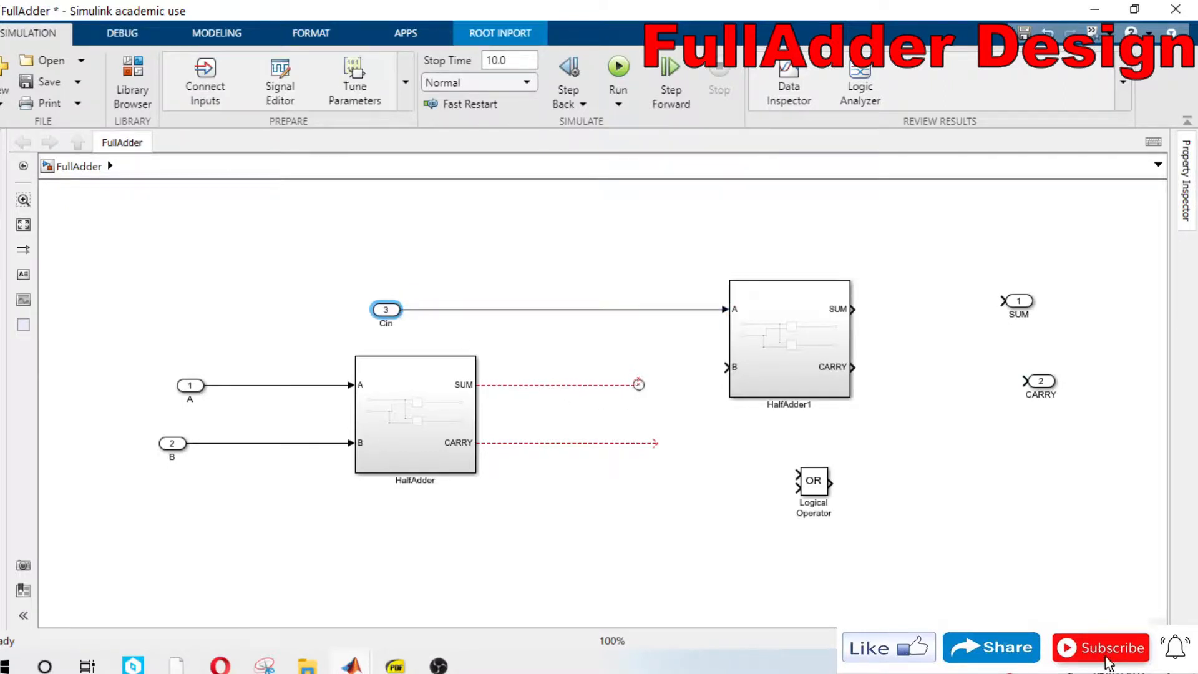
{"action": "left_click_drag", "start_coordinate": [641, 380], "coordinate": [726, 367]}
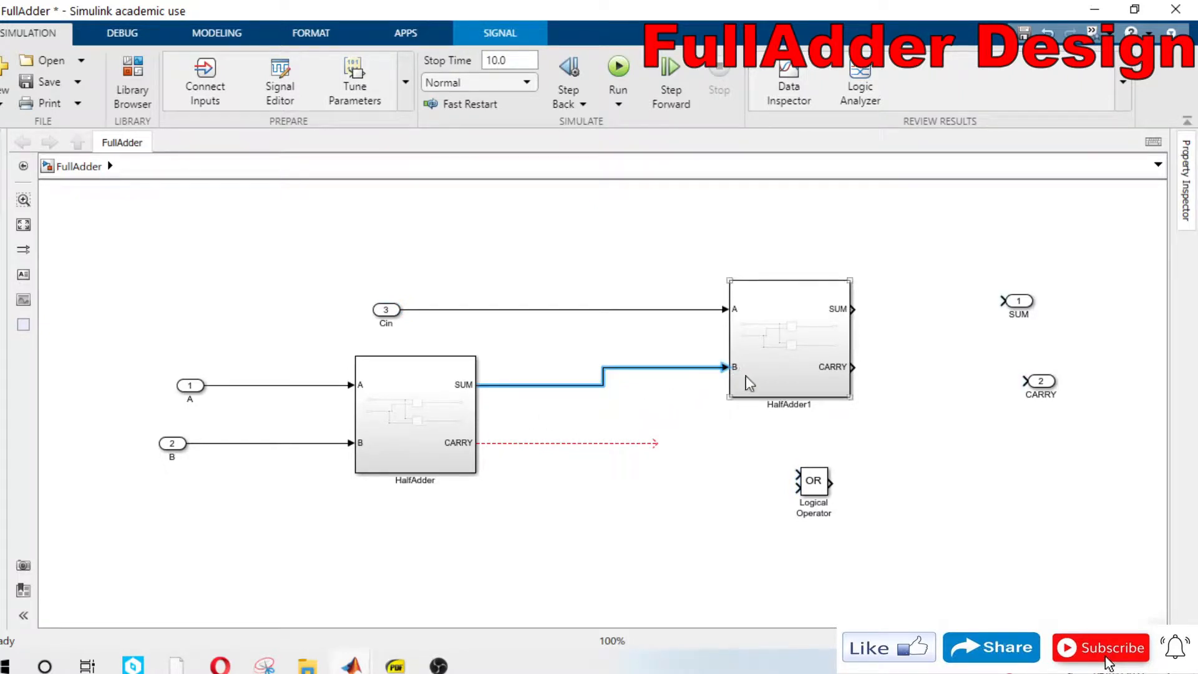
{"action": "left_click_drag", "start_coordinate": [730, 378], "coordinate": [642, 395]}
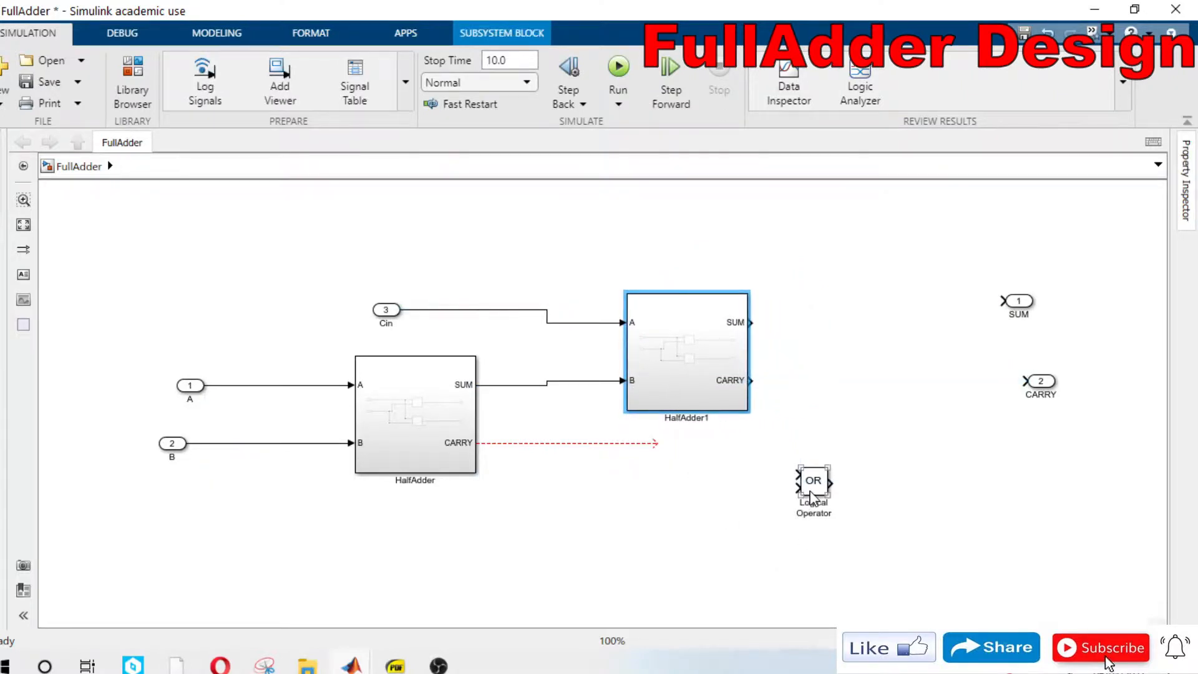
Step: Position the OR block just below and beyond HalfAdder1, enlarge it, and connect the CARRY outputs of both half adders to its inputs
{"action": "left_click_drag", "start_coordinate": [811, 493], "coordinate": [821, 434]}
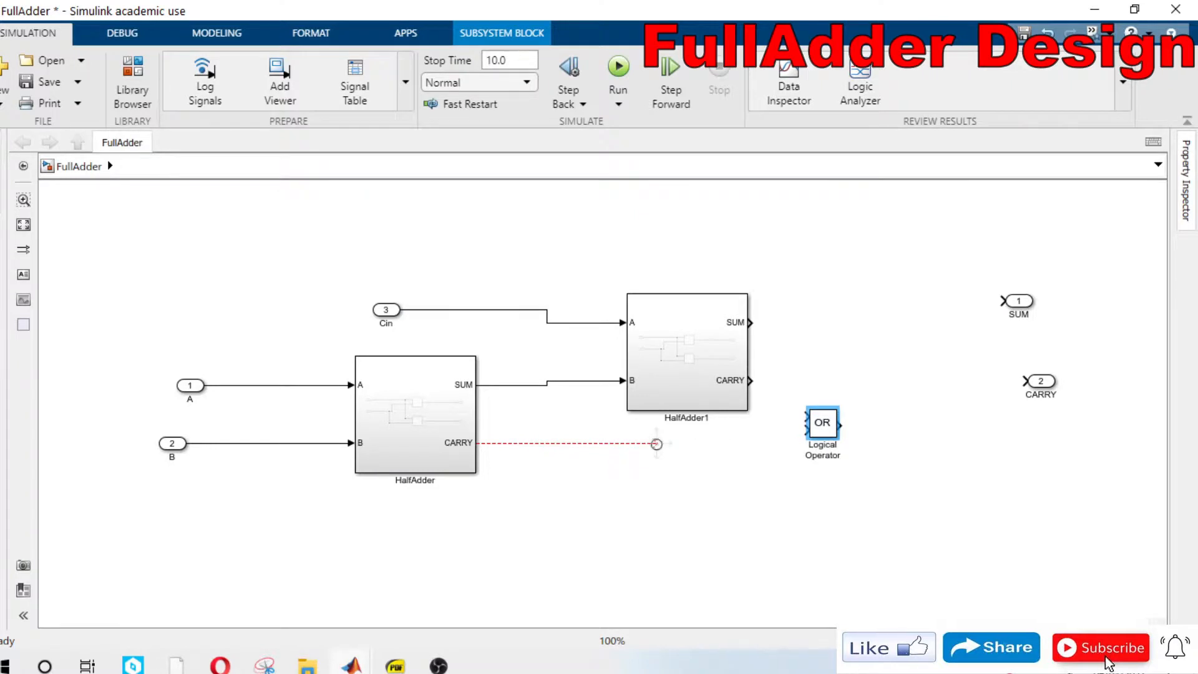
{"action": "left_click_drag", "start_coordinate": [656, 443], "coordinate": [804, 430]}
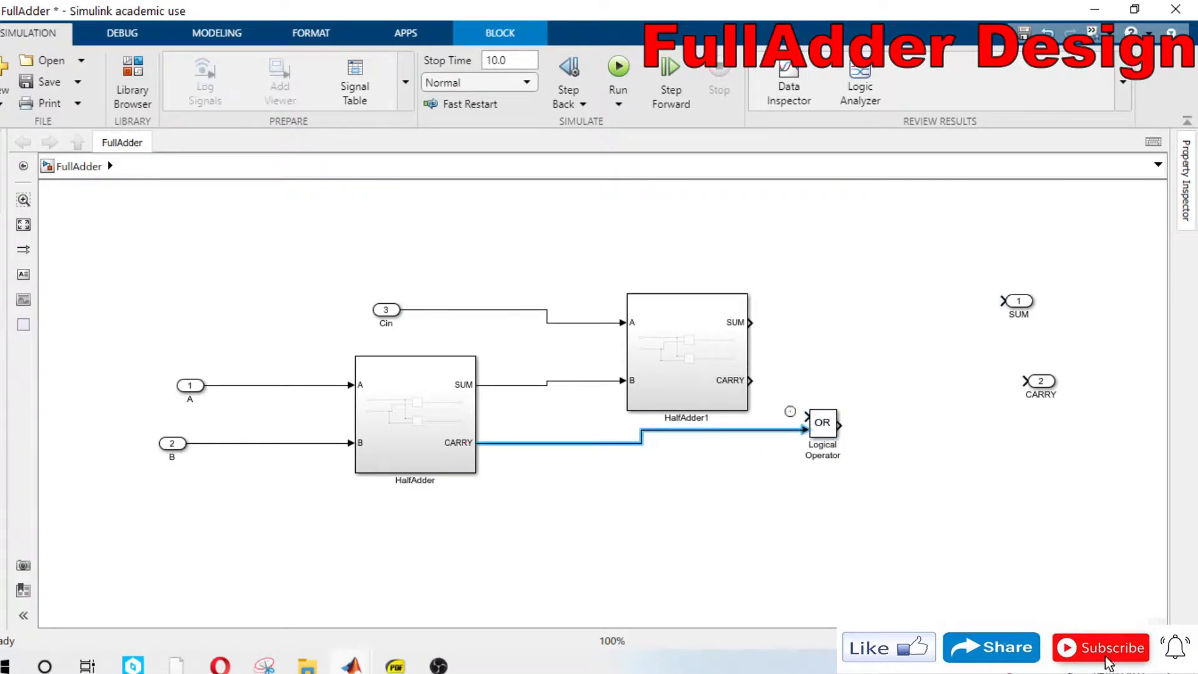
{"action": "left_click_drag", "start_coordinate": [753, 378], "coordinate": [859, 461]}
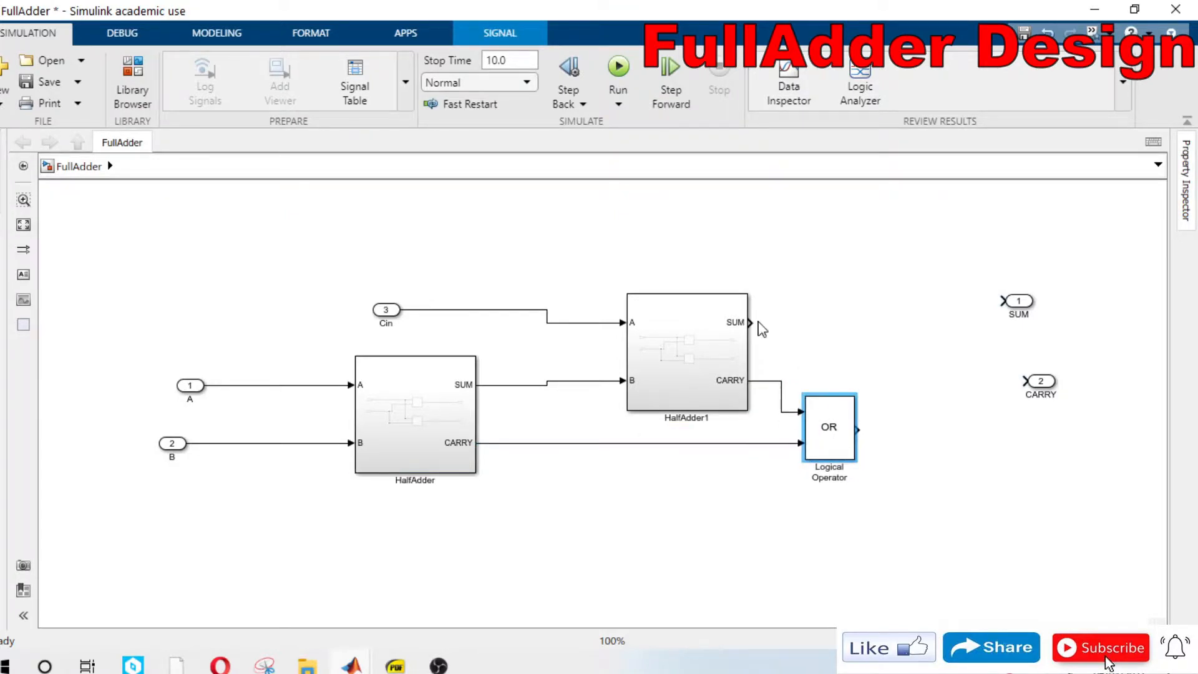
Step: Connect HalfAdder1's SUM to the SUM output port and the OR output to the CARRY port, with both ports vertically aligned
{"action": "mouse_move", "coordinate": [753, 321]}
{"action": "left_mouse_down"}
{"action": "mouse_move", "coordinate": [874, 335]}
{"action": "mouse_move", "coordinate": [1013, 306]}
{"action": "mouse_move", "coordinate": [957, 327]}
{"action": "left_mouse_up"}
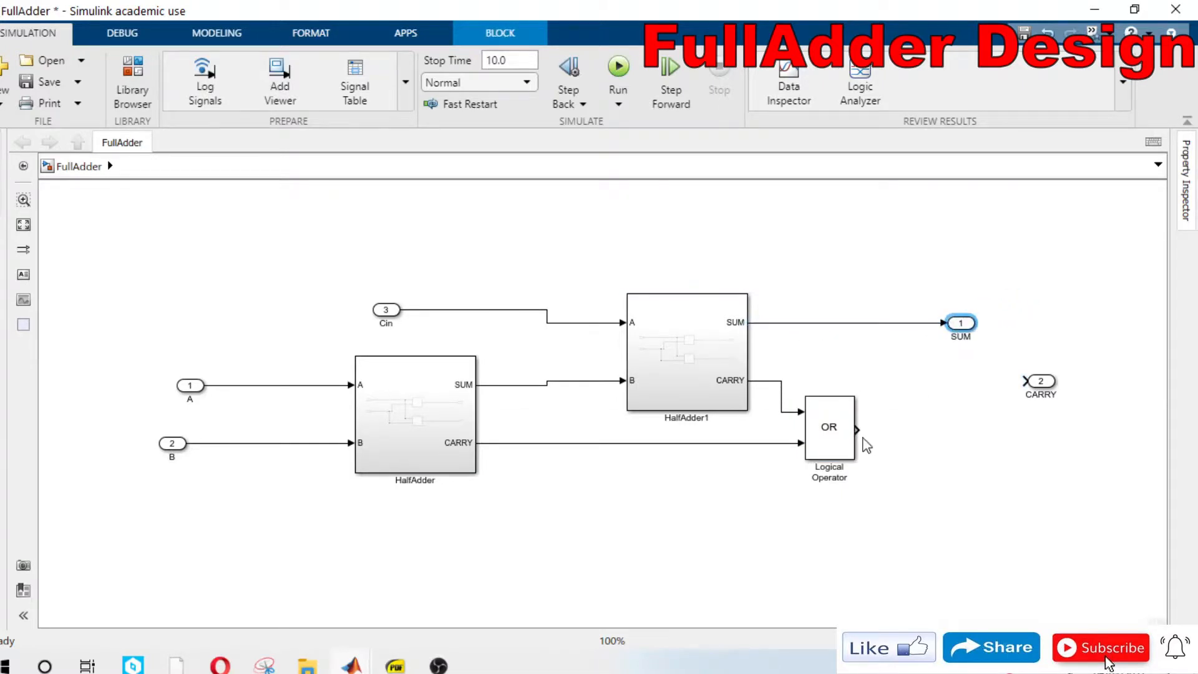
{"action": "mouse_move", "coordinate": [873, 429]}
{"action": "left_mouse_down"}
{"action": "mouse_move", "coordinate": [1030, 382]}
{"action": "mouse_move", "coordinate": [932, 382]}
{"action": "mouse_move", "coordinate": [954, 383]}
{"action": "left_mouse_up"}
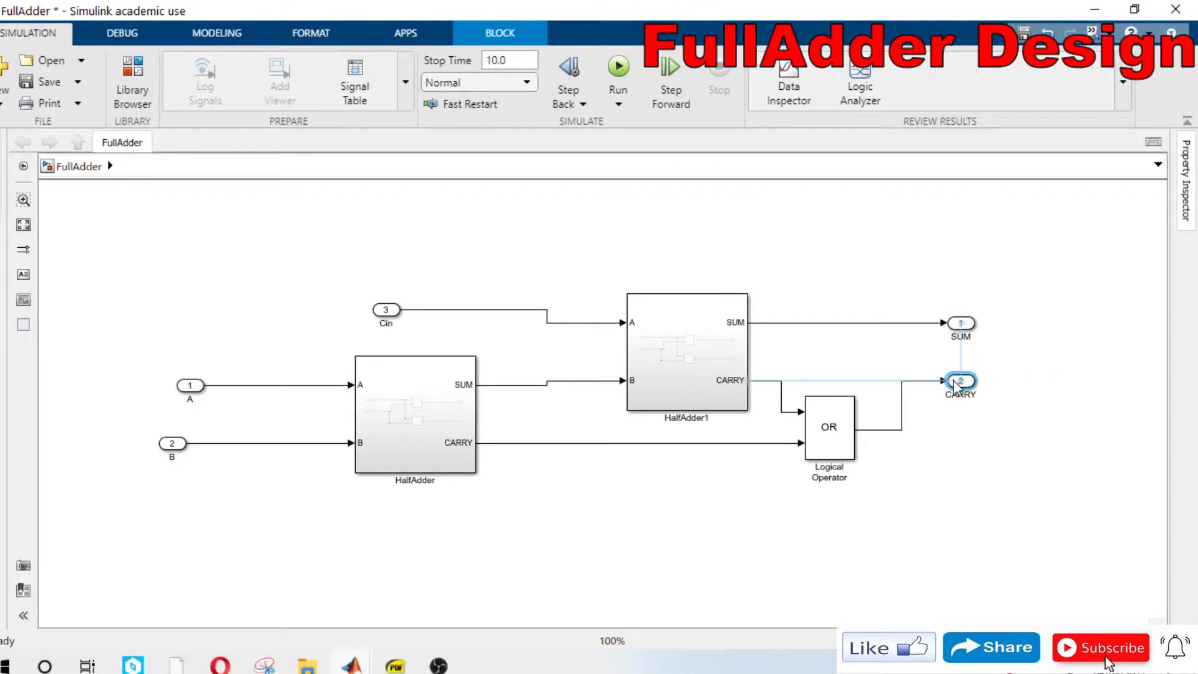
{"action": "left_click", "coordinate": [386, 310]}
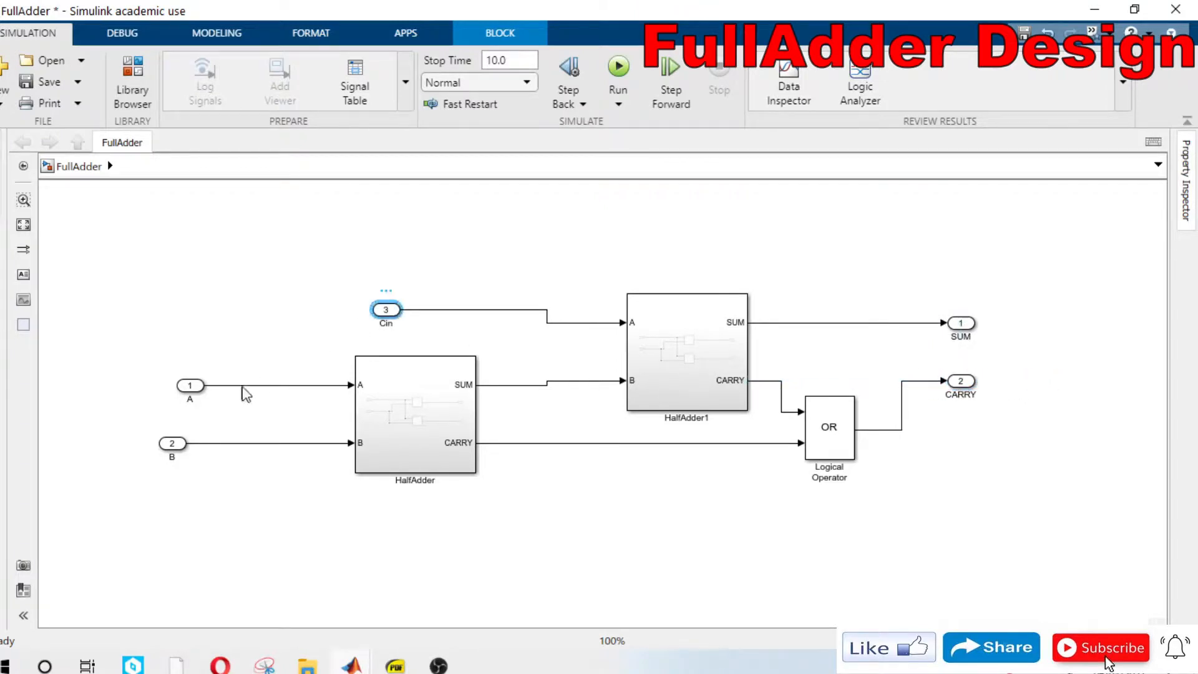
Step: Move inputs A and B closer to HalfAdder and straighten the Cin and SUM lines feeding HalfAdder1
{"action": "left_click_drag", "start_coordinate": [190, 387], "coordinate": [275, 385]}
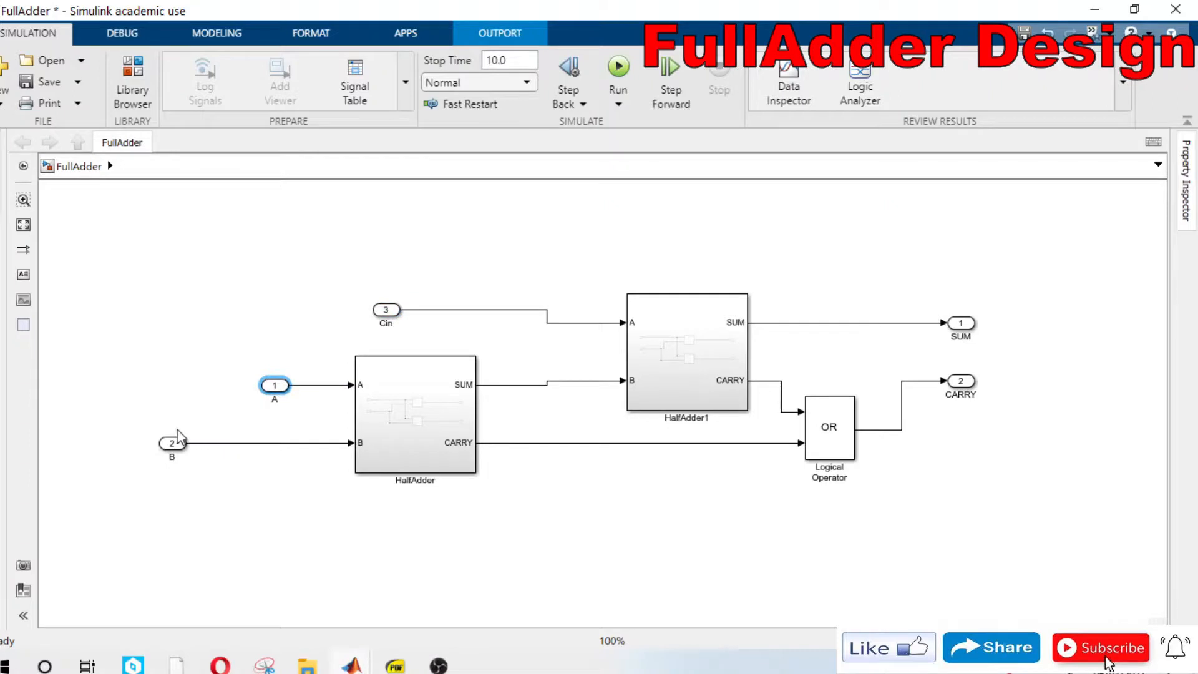
{"action": "left_click_drag", "start_coordinate": [174, 445], "coordinate": [275, 444]}
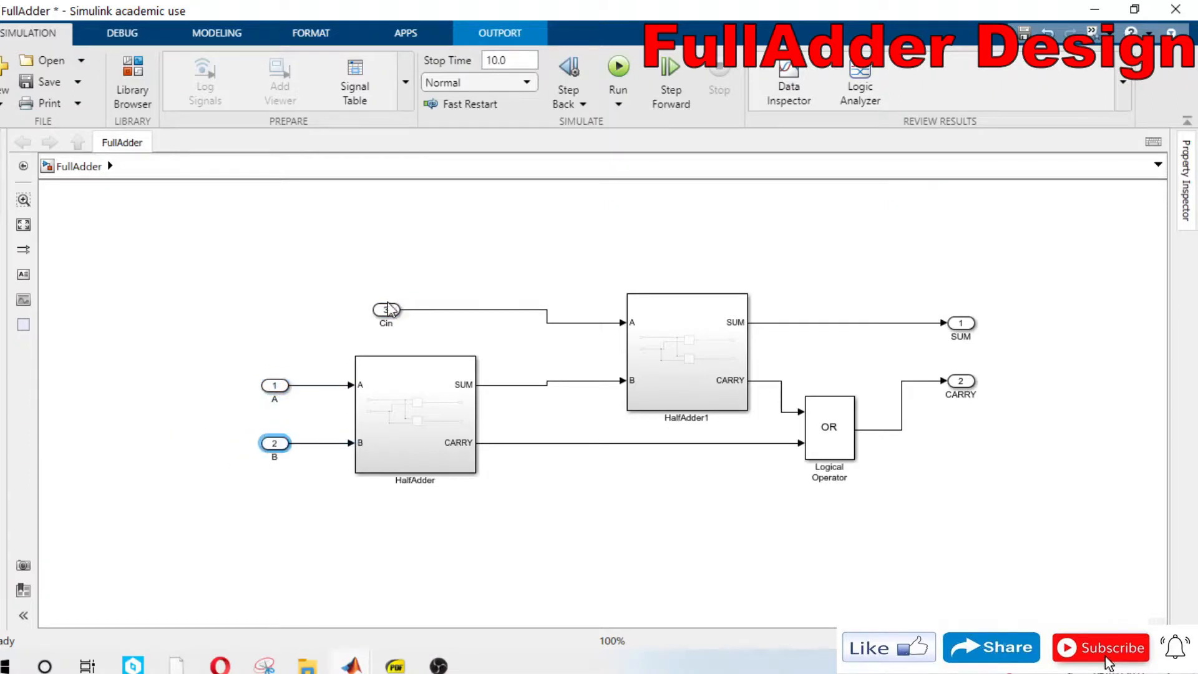
{"action": "left_click_drag", "start_coordinate": [378, 315], "coordinate": [379, 328]}
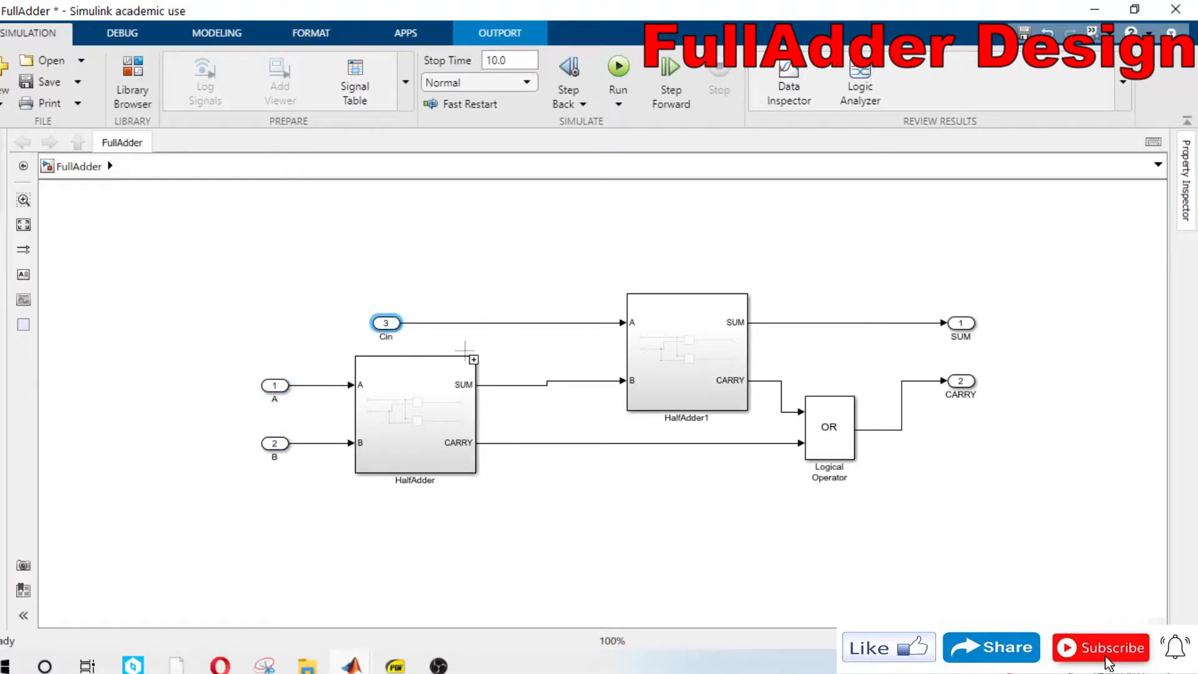
{"action": "left_click_drag", "start_coordinate": [471, 355], "coordinate": [477, 348]}
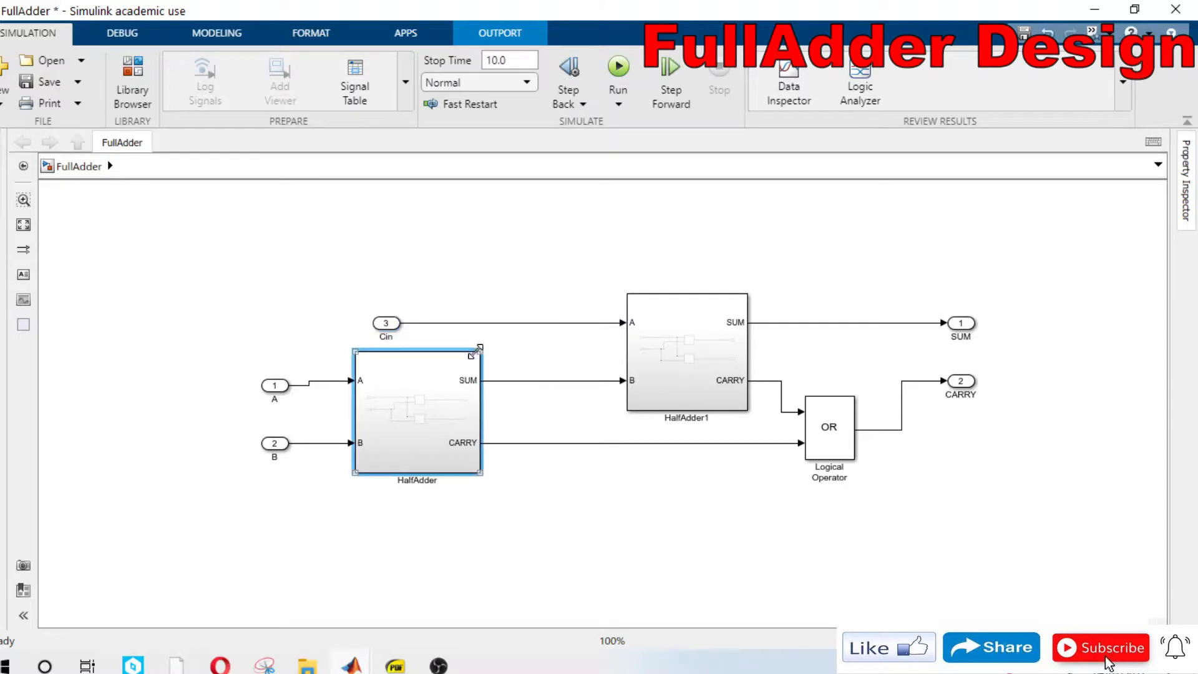
Step: Tighten the layout of HalfAdder1 and the OR block, level the CARRY port with the OR output, and save the model
{"action": "left_click", "coordinate": [587, 534]}
{"action": "left_click_drag", "start_coordinate": [648, 396], "coordinate": [595, 395]}
{"action": "left_click", "coordinate": [811, 449]}
{"action": "left_click_drag", "start_coordinate": [824, 433], "coordinate": [776, 428]}
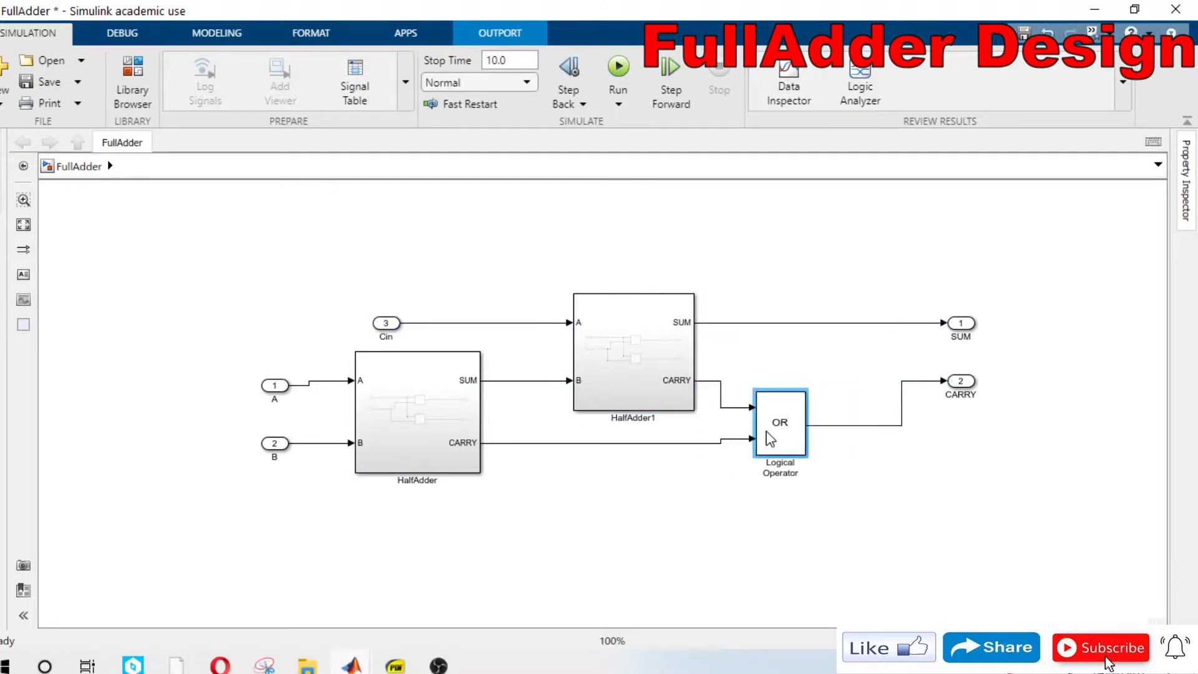
{"action": "left_click_drag", "start_coordinate": [959, 386], "coordinate": [951, 440]}
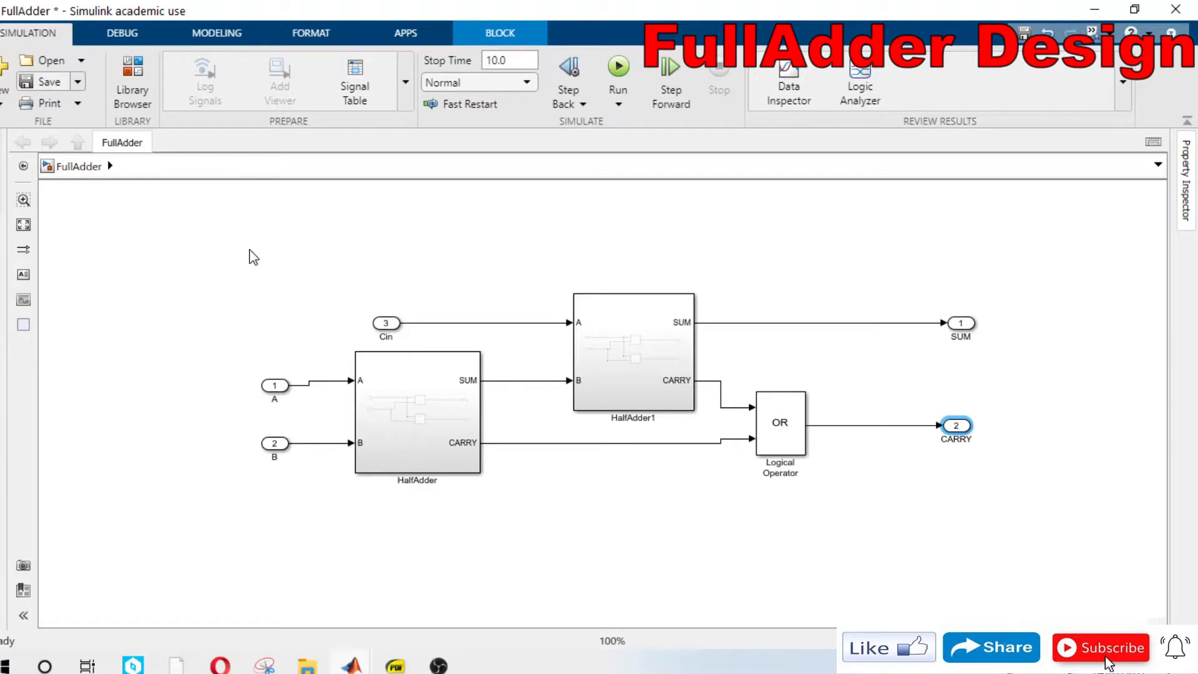
{"action": "key", "text": "ctrl+s"}
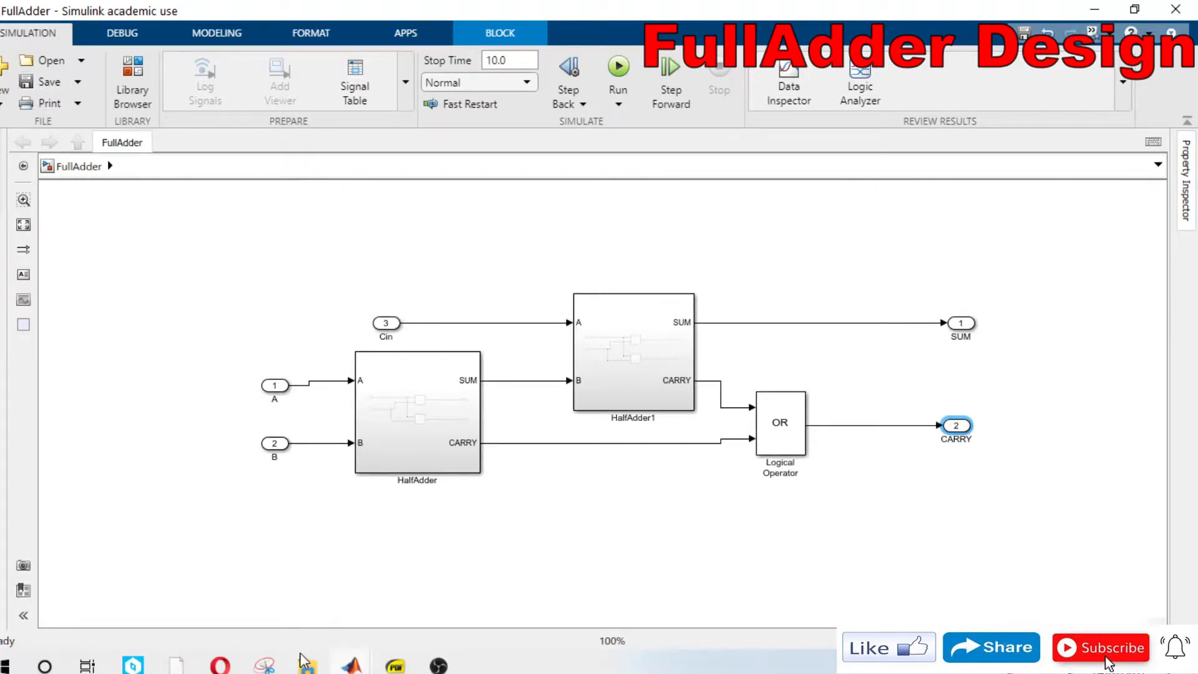
Step: Compare the circuit with the full adder sketch in Fulladder.pdf, and group the whole circuit into a subsystem
{"action": "left_click", "coordinate": [396, 665]}
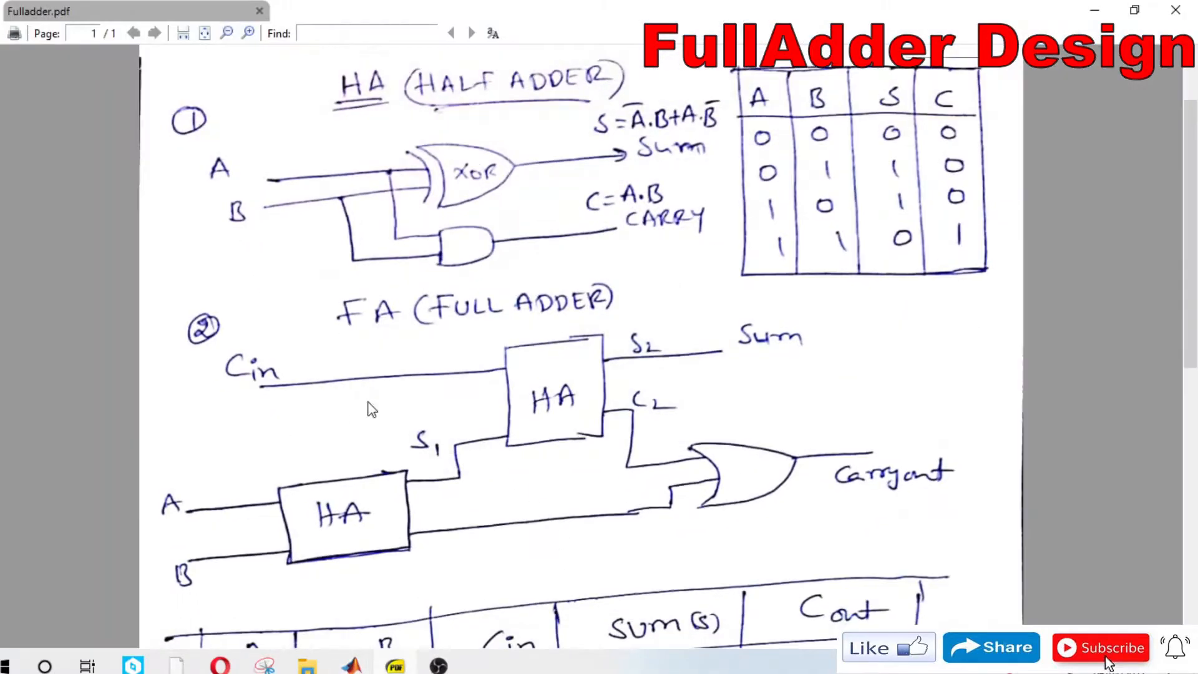
{"action": "left_click", "coordinate": [1091, 14]}
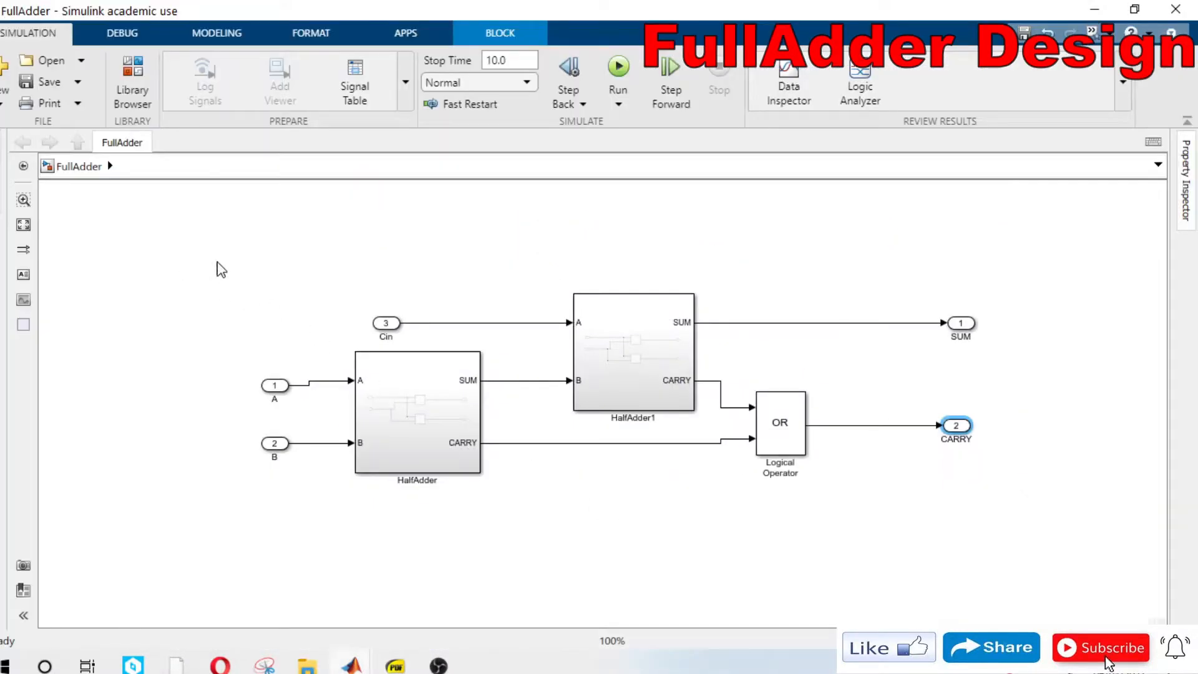
{"action": "left_click_drag", "start_coordinate": [217, 261], "coordinate": [991, 528]}
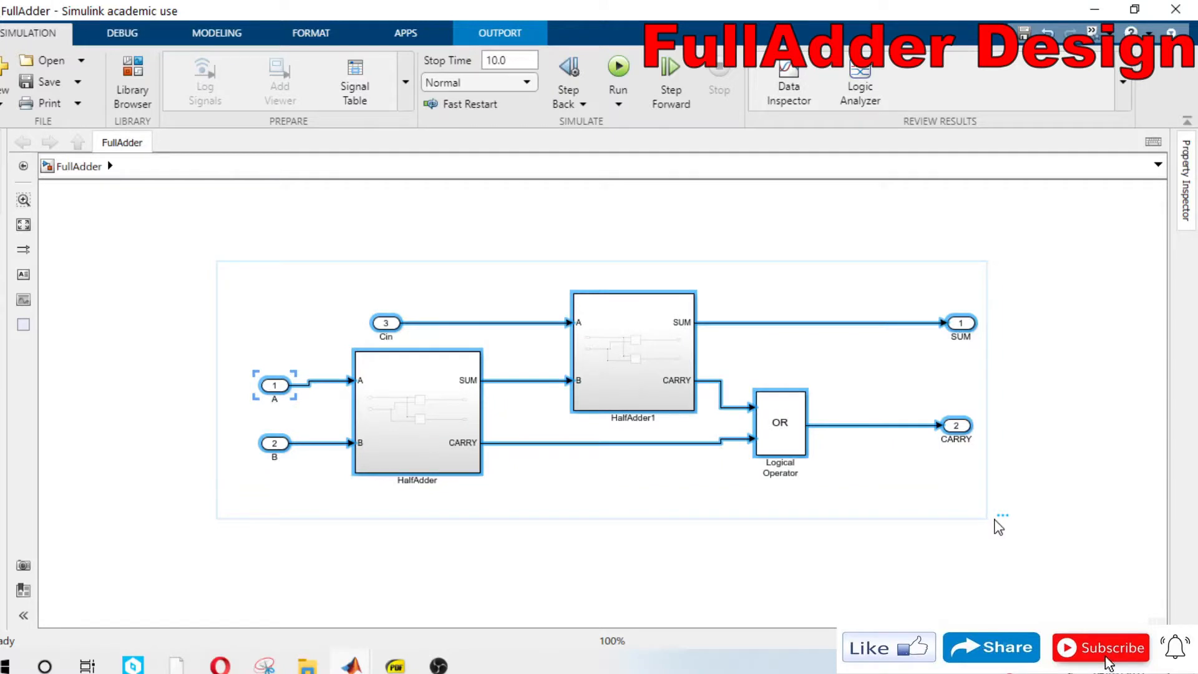
{"action": "mouse_move", "coordinate": [999, 519]}
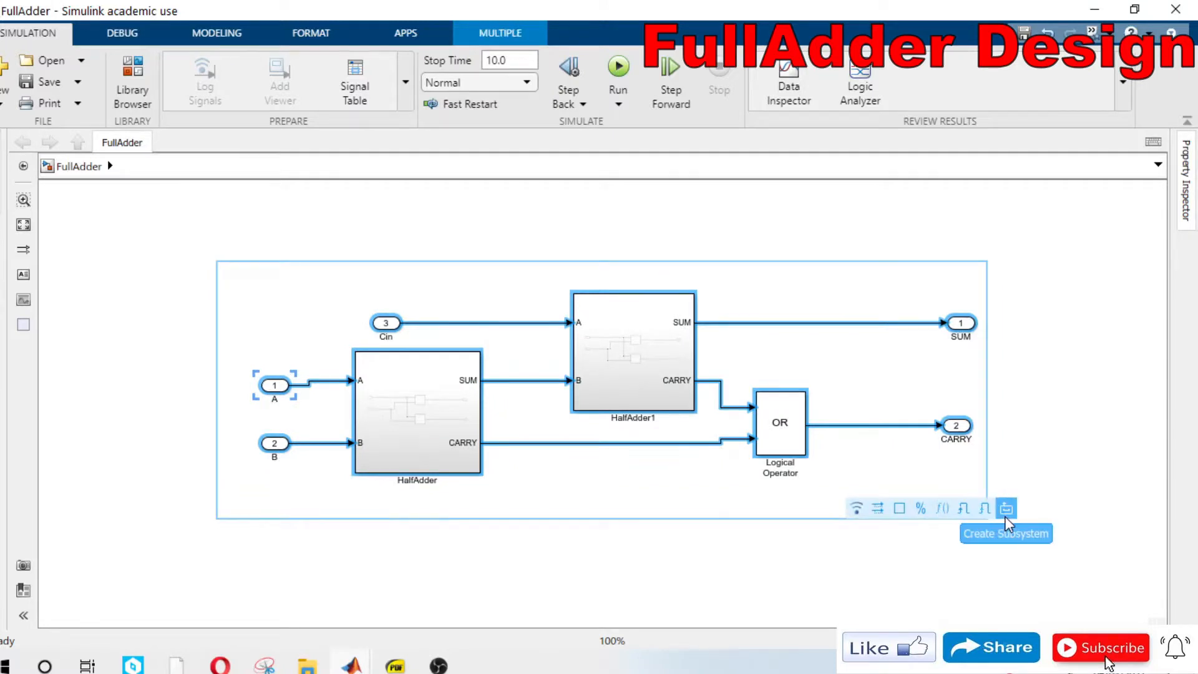
{"action": "left_click", "coordinate": [1006, 509]}
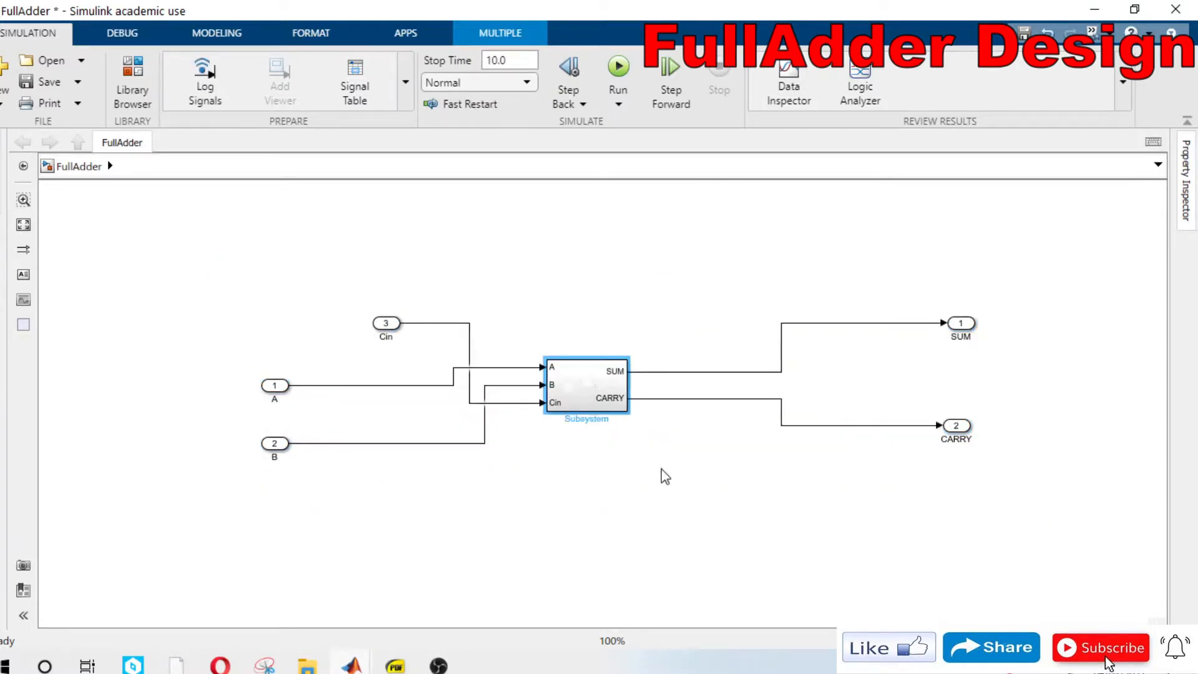
Step: Make the new subsystem block taller and line up inputs A, B, Cin and outputs SUM, CARRY with its ports
{"action": "left_click", "coordinate": [626, 373]}
{"action": "left_click_drag", "start_coordinate": [629, 357], "coordinate": [633, 278]}
{"action": "left_click_drag", "start_coordinate": [277, 386], "coordinate": [360, 302]}
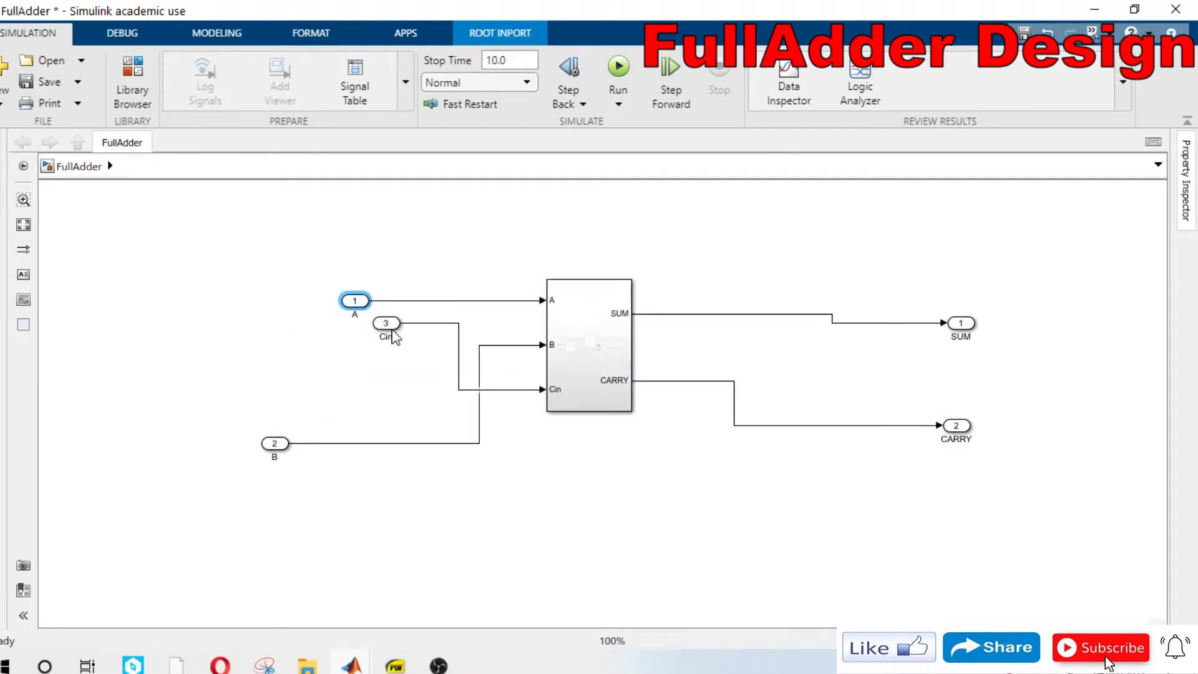
{"action": "left_click", "coordinate": [390, 327]}
{"action": "left_click_drag", "start_coordinate": [379, 357], "coordinate": [359, 394]}
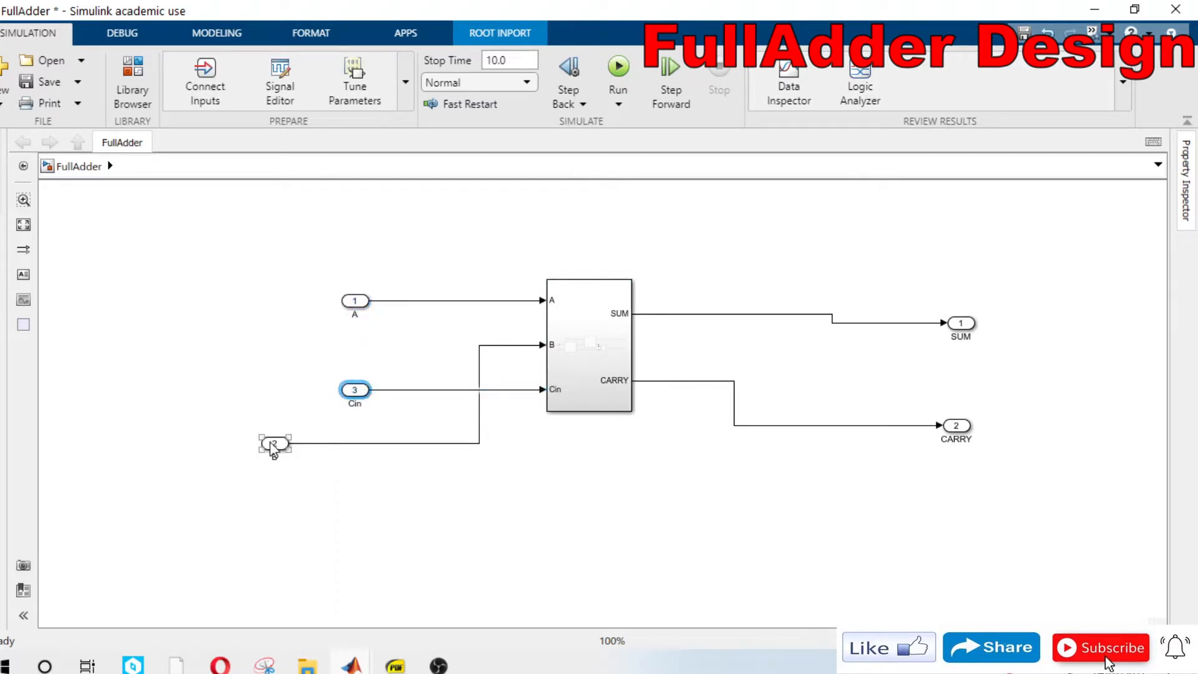
{"action": "left_click_drag", "start_coordinate": [272, 449], "coordinate": [352, 351]}
{"action": "left_click_drag", "start_coordinate": [961, 328], "coordinate": [801, 320]}
{"action": "left_click_drag", "start_coordinate": [958, 425], "coordinate": [801, 382]}
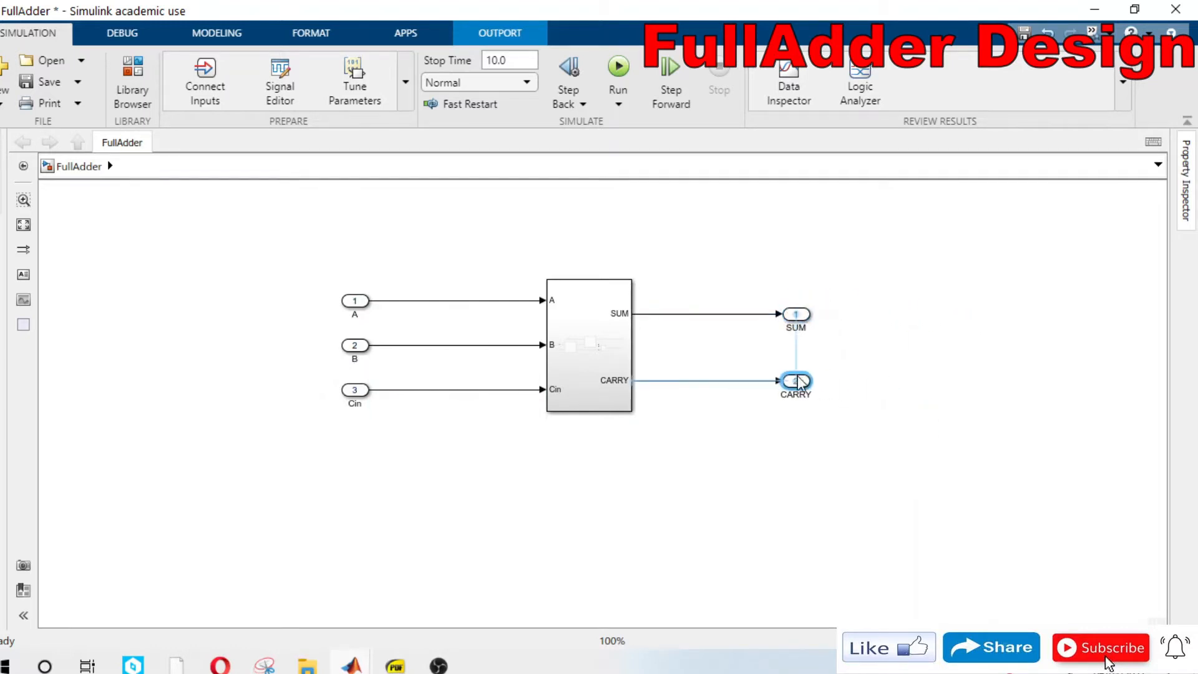
Step: Widen the subsystem block slightly and nudge it up so the A, B, Cin and CARRY lines run straight
{"action": "left_click", "coordinate": [632, 409]}
{"action": "left_click_drag", "start_coordinate": [633, 410], "coordinate": [659, 420]}
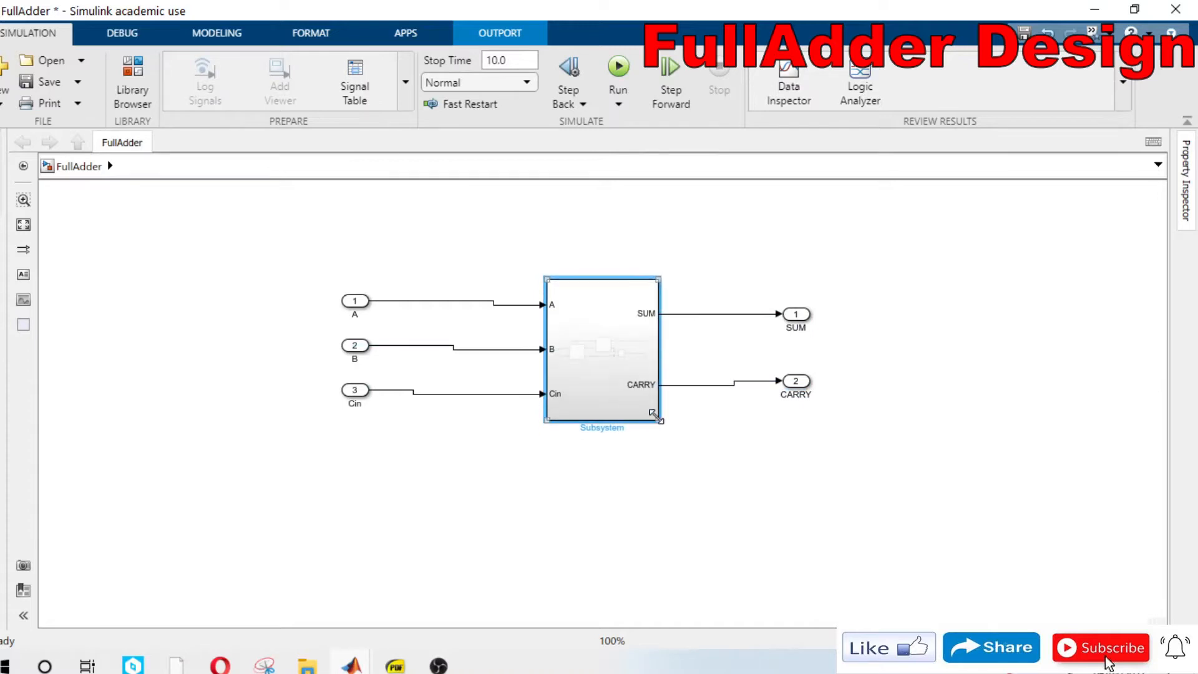
{"action": "left_click_drag", "start_coordinate": [627, 377], "coordinate": [627, 373]}
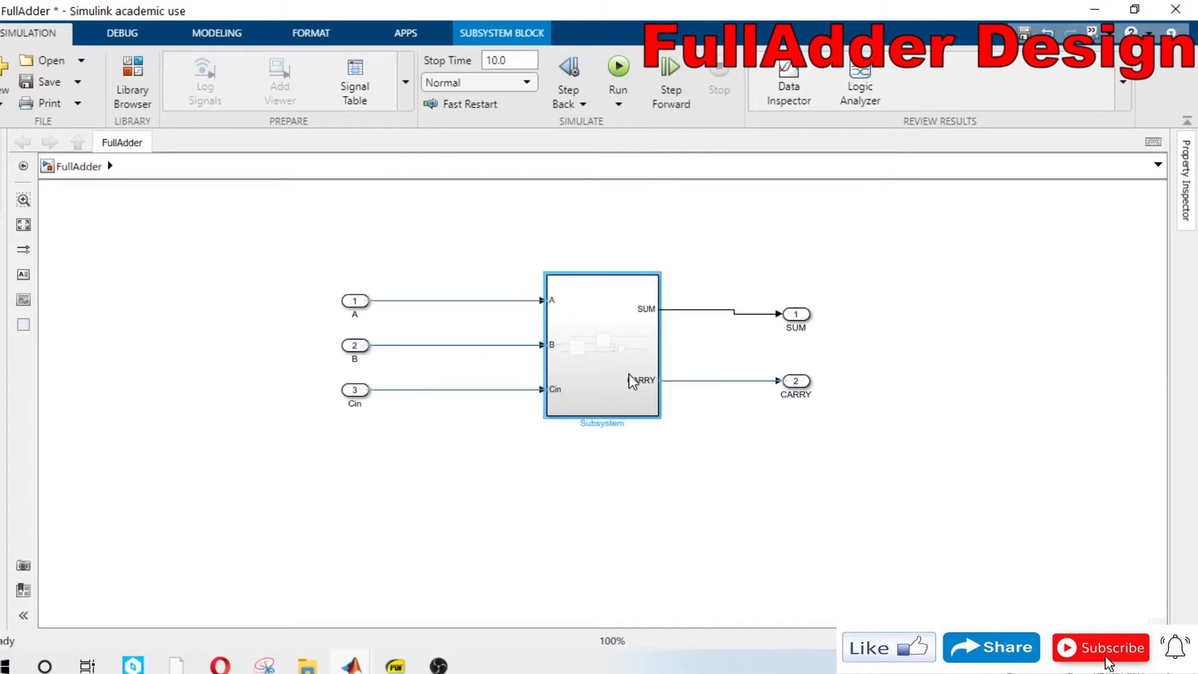
Step: Rename the subsystem block as FullAdder
{"action": "double_click", "coordinate": [620, 423]}
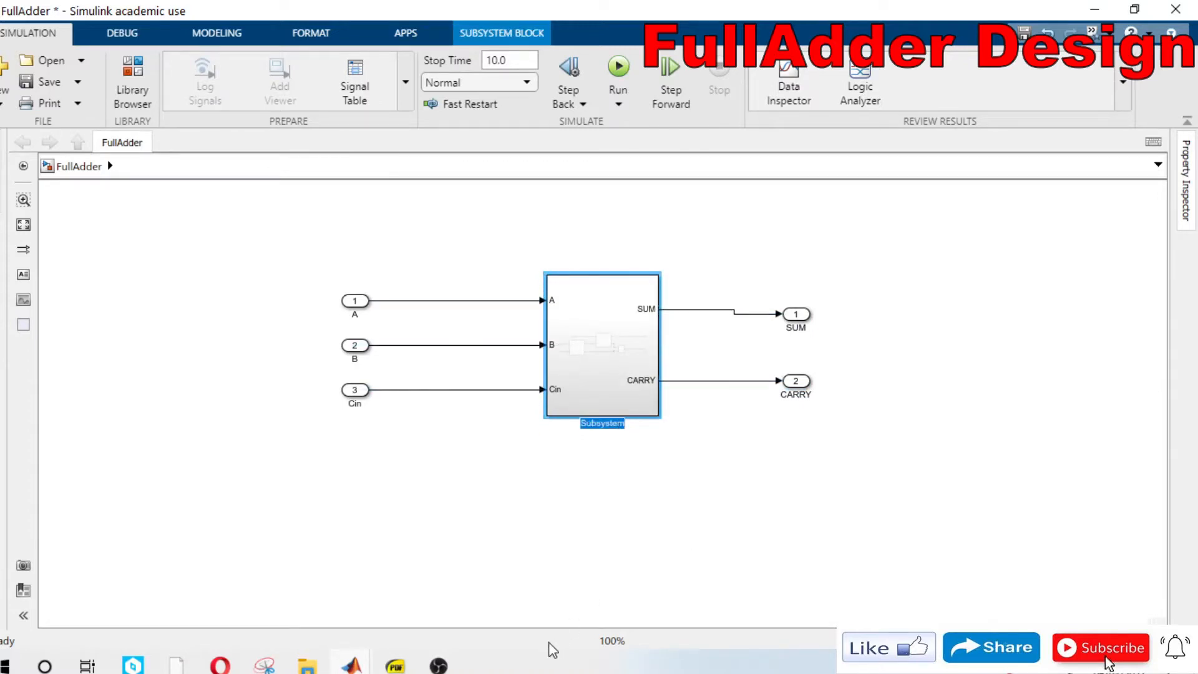
{"action": "key", "text": "BackSpace"}
{"action": "type", "text": "FullAdder"}
{"action": "left_click", "coordinate": [728, 561]}
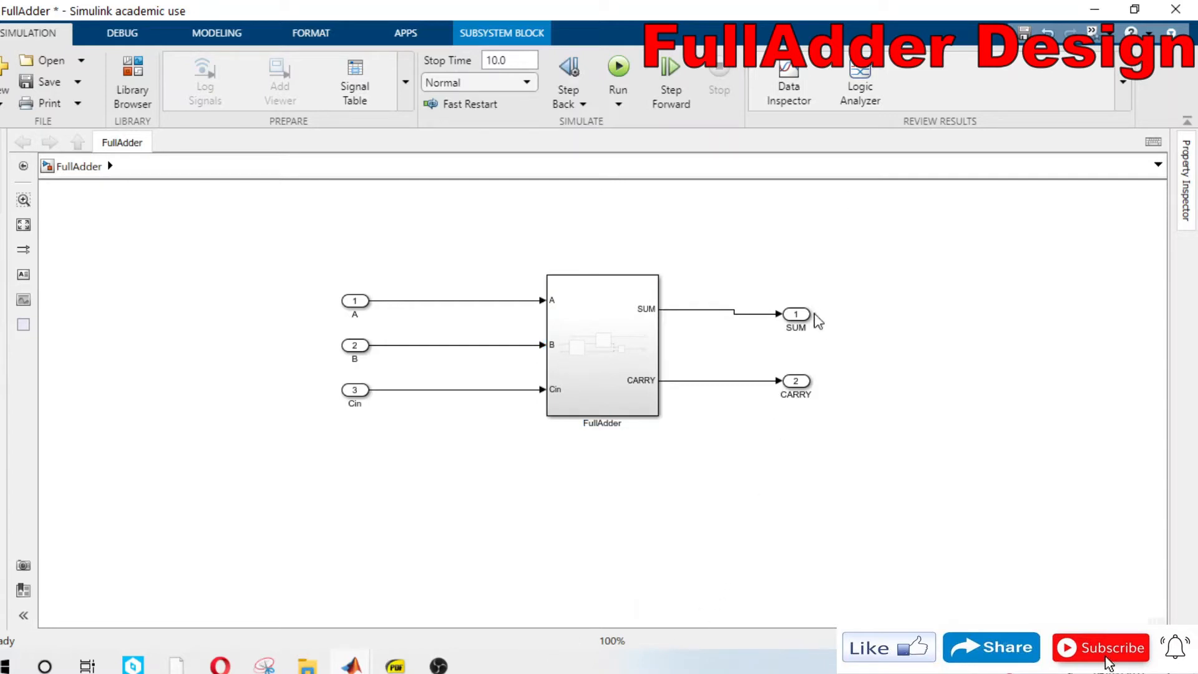
Step: Move the SUM output port up slightly so its signal line runs straight from the subsystem, and save the model
{"action": "left_click_drag", "start_coordinate": [800, 314], "coordinate": [800, 309]}
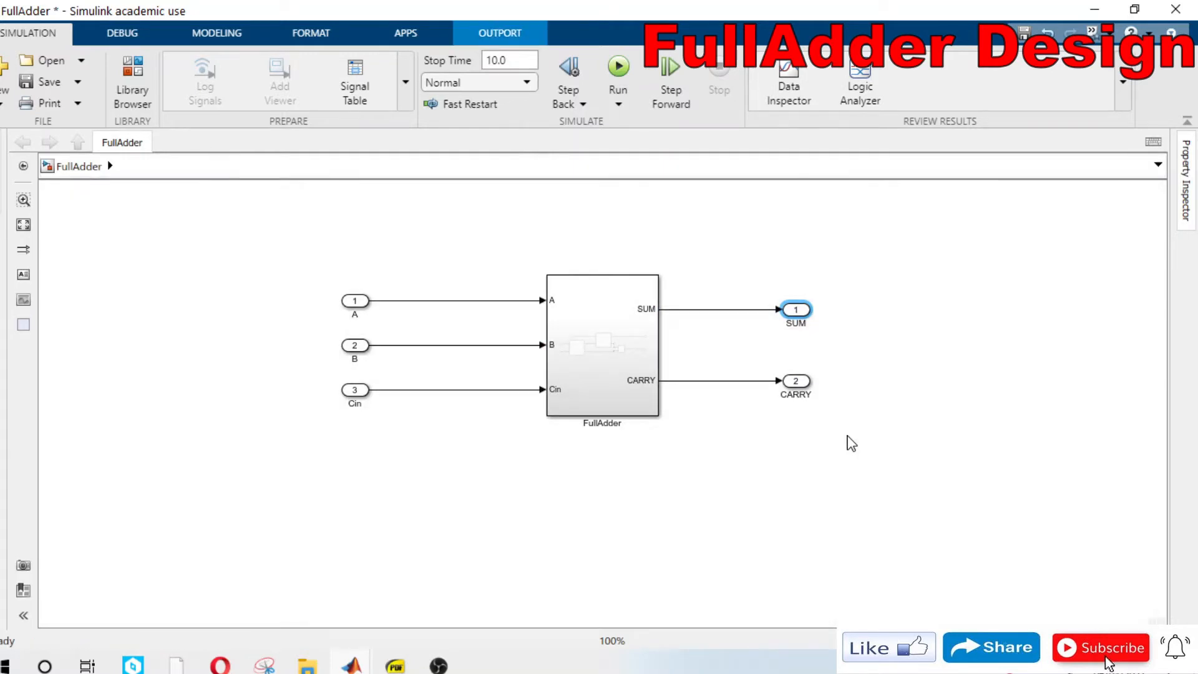
{"action": "key", "text": "space"}
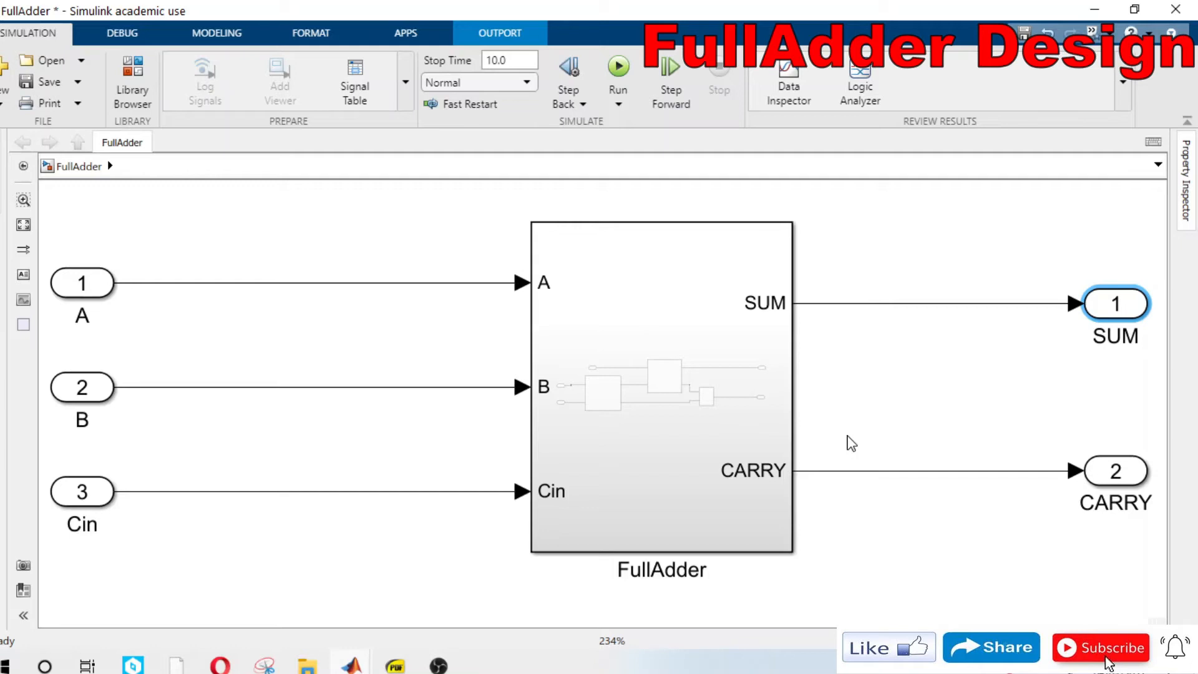
{"action": "left_click", "coordinate": [44, 82]}
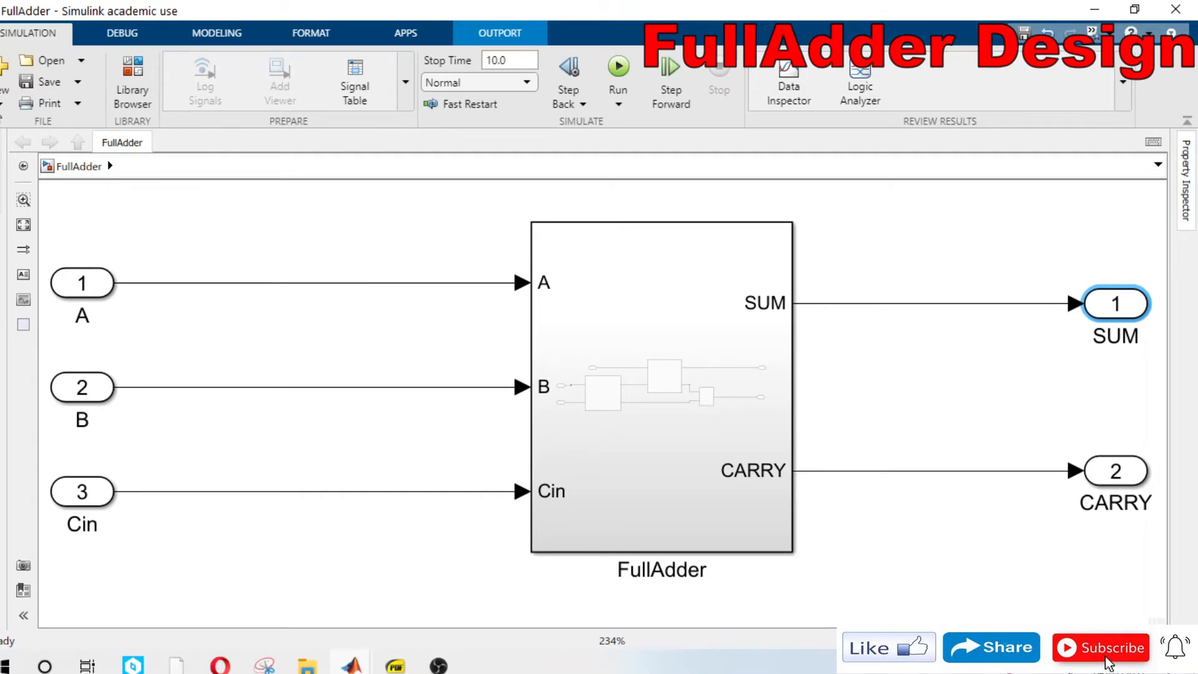
{"action": "left_click", "coordinate": [47, 83]}
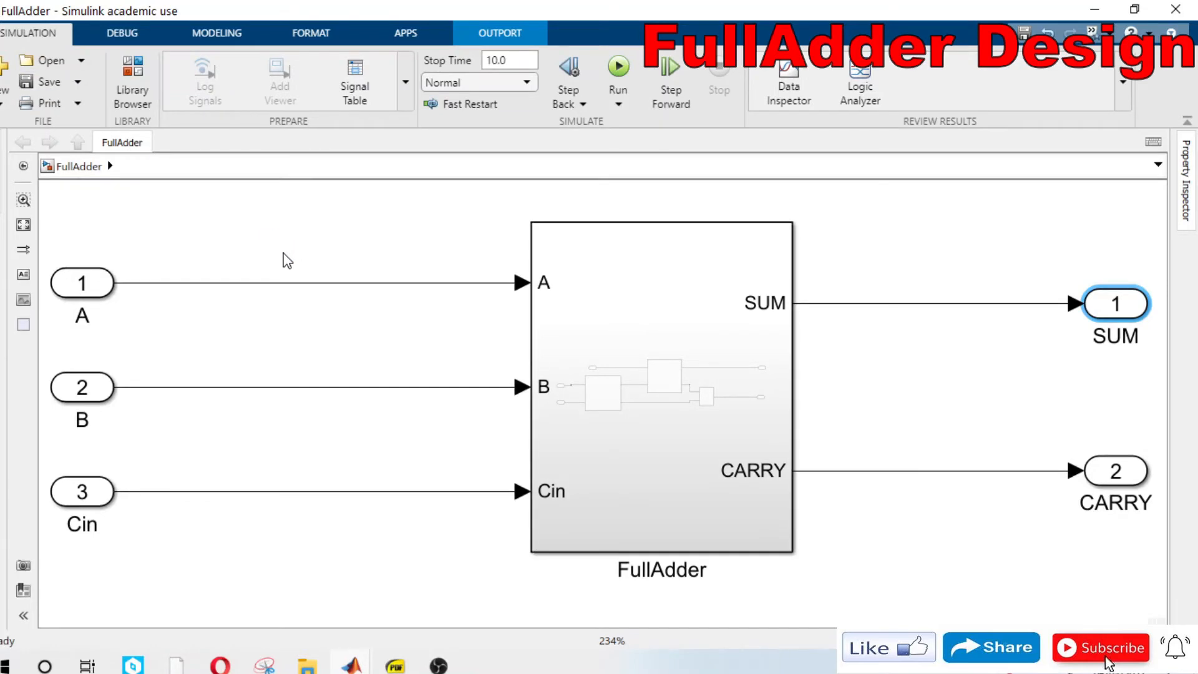